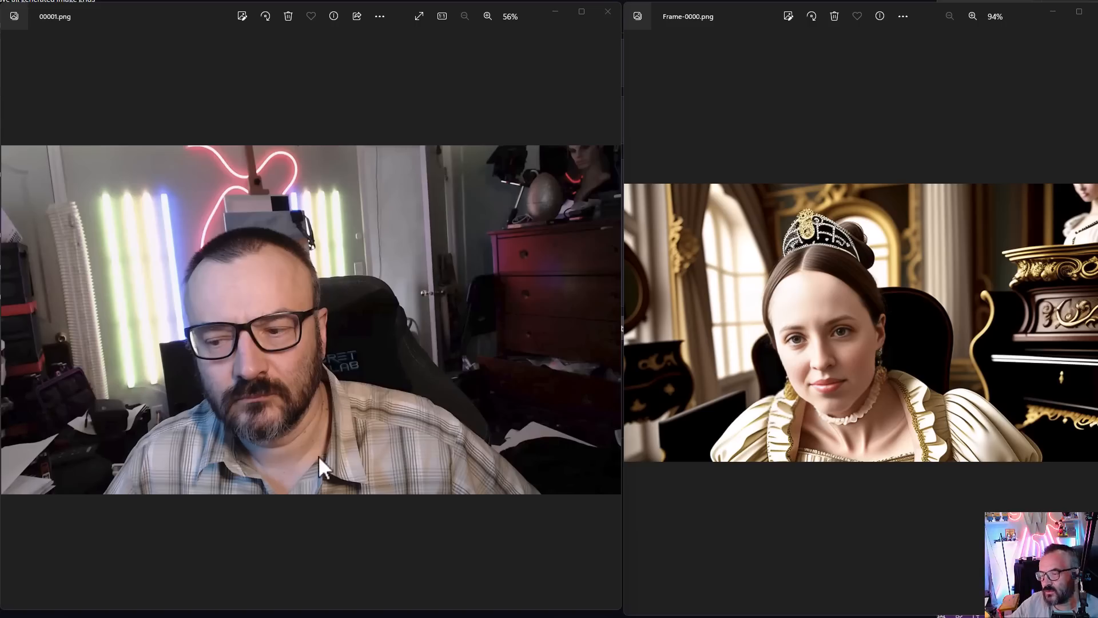
- Page through the source webcam frames from 00001.png up to 00415.png and back to 00050.png
{"action": "mouse_move", "coordinate": [306, 533]}
{"action": "key", "text": "Right"}
{"action": "key", "text": "Right"}
{"action": "key", "text": "Right"}
{"action": "key", "text": "Right"}
{"action": "key", "text": "Right"}
{"action": "key", "text": "Right"}
{"action": "key", "text": "Right"}
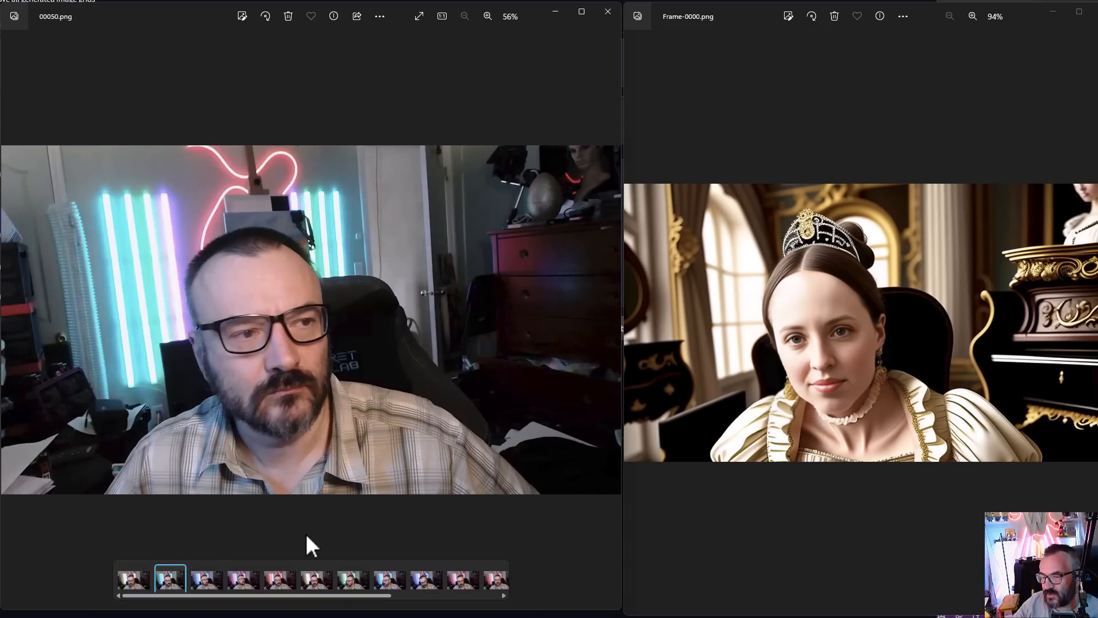
{"action": "key", "text": "Right"}
{"action": "key", "text": "Right"}
{"action": "key", "text": "Right"}
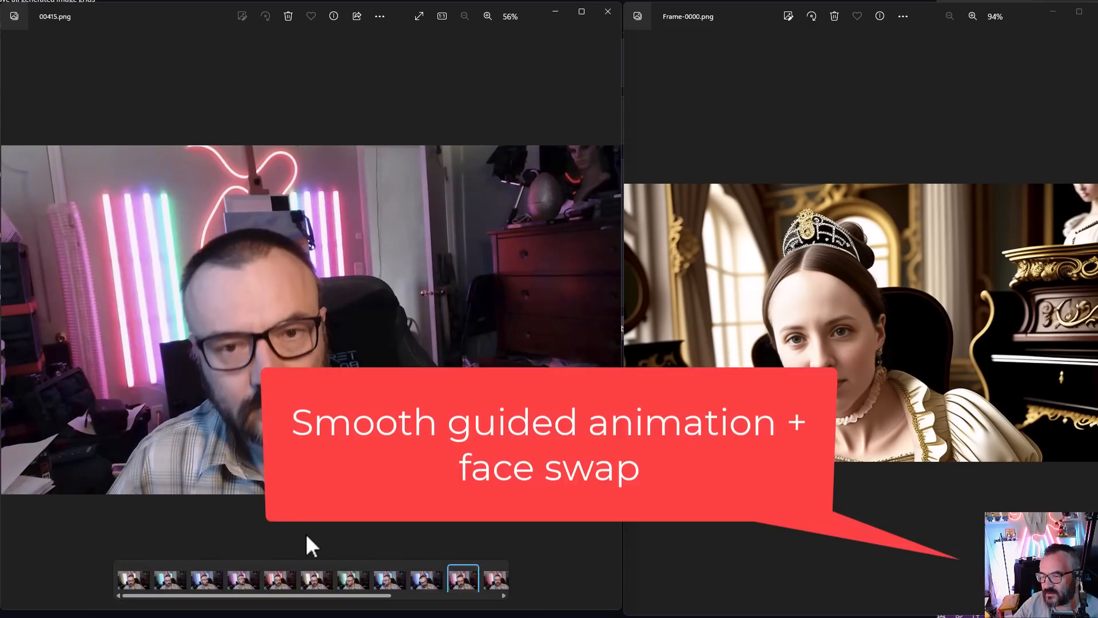
{"action": "key", "text": "Left"}
{"action": "key", "text": "Left"}
{"action": "key", "text": "Left"}
{"action": "key", "text": "Left"}
{"action": "key", "text": "Left"}
{"action": "key", "text": "Left"}
{"action": "key", "text": "Left"}
{"action": "key", "text": "Left"}
{"action": "key", "text": "Left"}
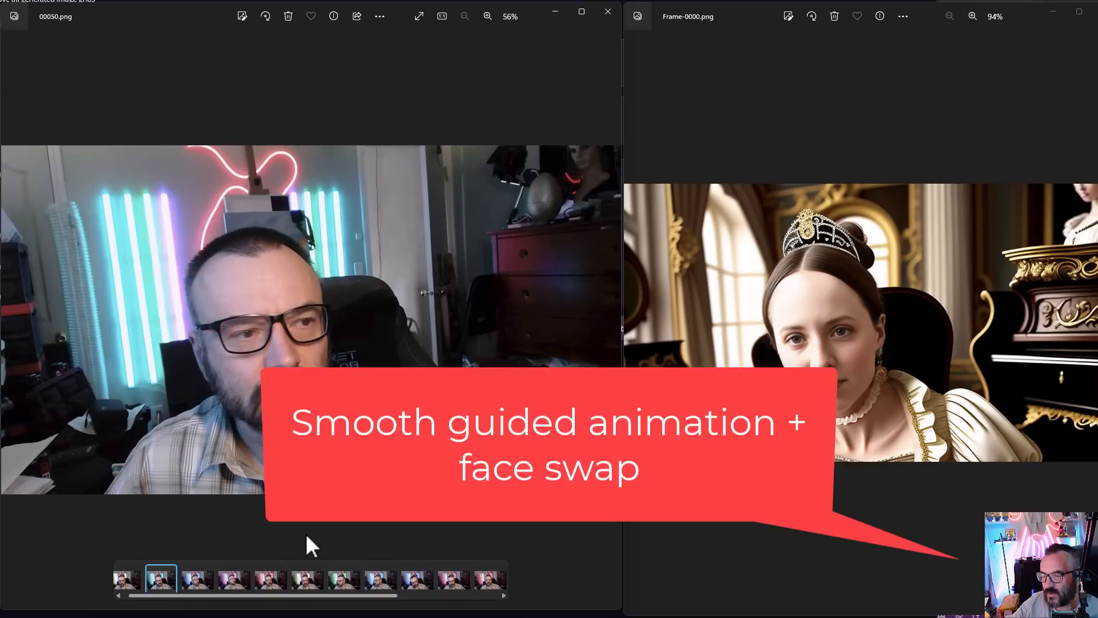
- Page through the generated frames, starting from Frame-0000.png, to compare them with the source frames
{"action": "left_click", "coordinate": [789, 544]}
{"action": "key", "text": "Right"}
{"action": "key", "text": "Right"}
{"action": "key", "text": "Right"}
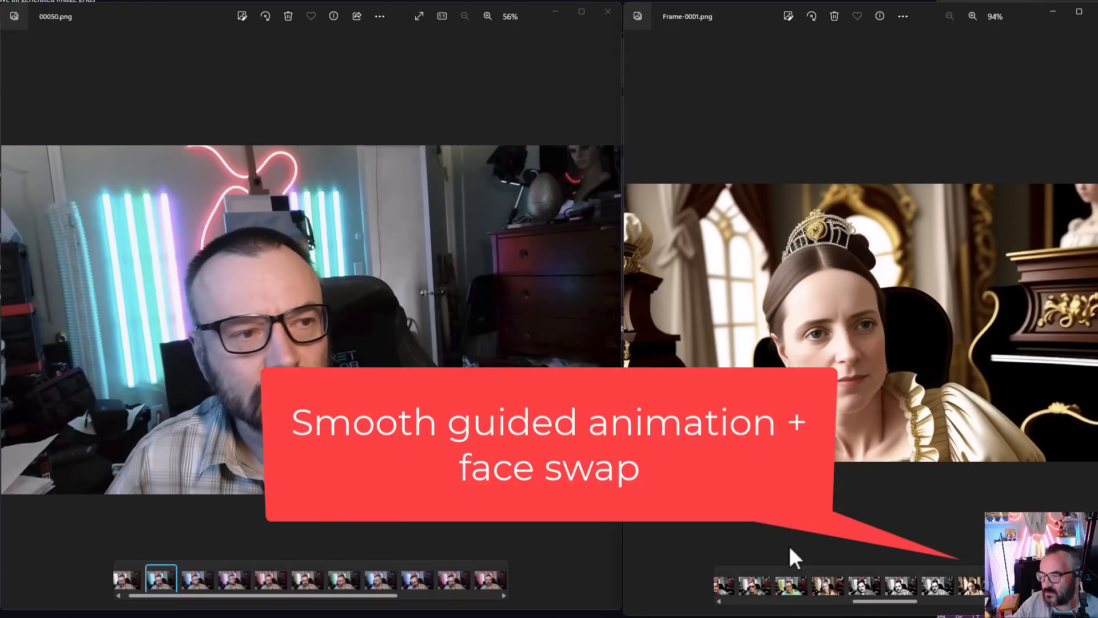
{"action": "key", "text": "Right"}
{"action": "key", "text": "Right"}
{"action": "key", "text": "Right"}
{"action": "key", "text": "Right"}
{"action": "key", "text": "Right"}
{"action": "key", "text": "Right"}
{"action": "key", "text": "Right"}
{"action": "key", "text": "Right"}
{"action": "key", "text": "Right"}
{"action": "key", "text": "Right"}
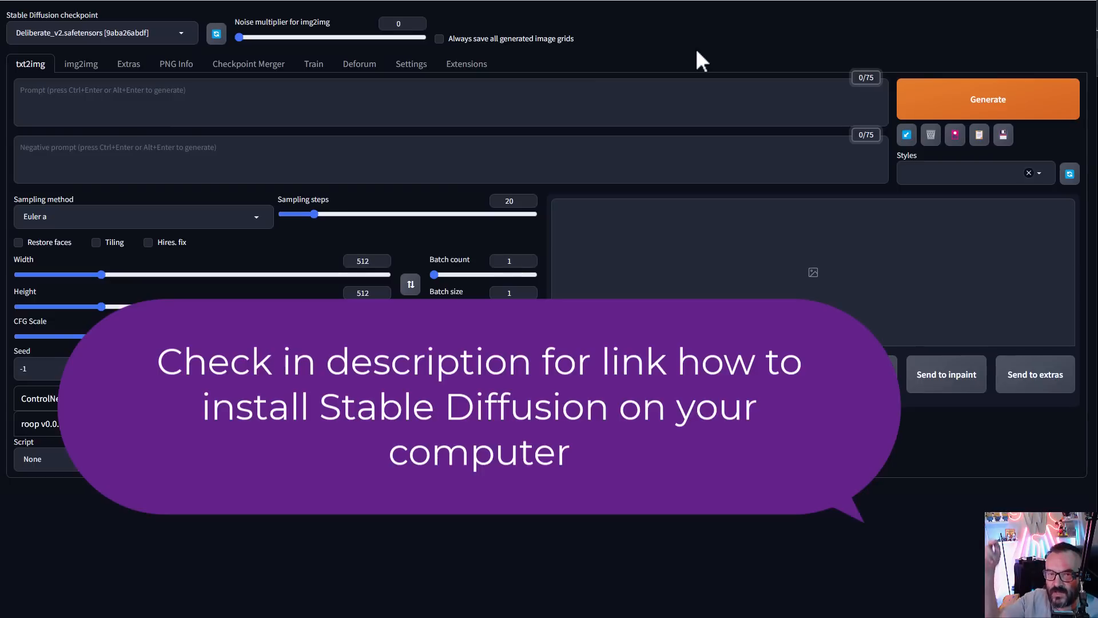
- Look at the web UI's extensions and the dance clip timeline in DaVinci Resolve
{"action": "left_click", "coordinate": [467, 64]}
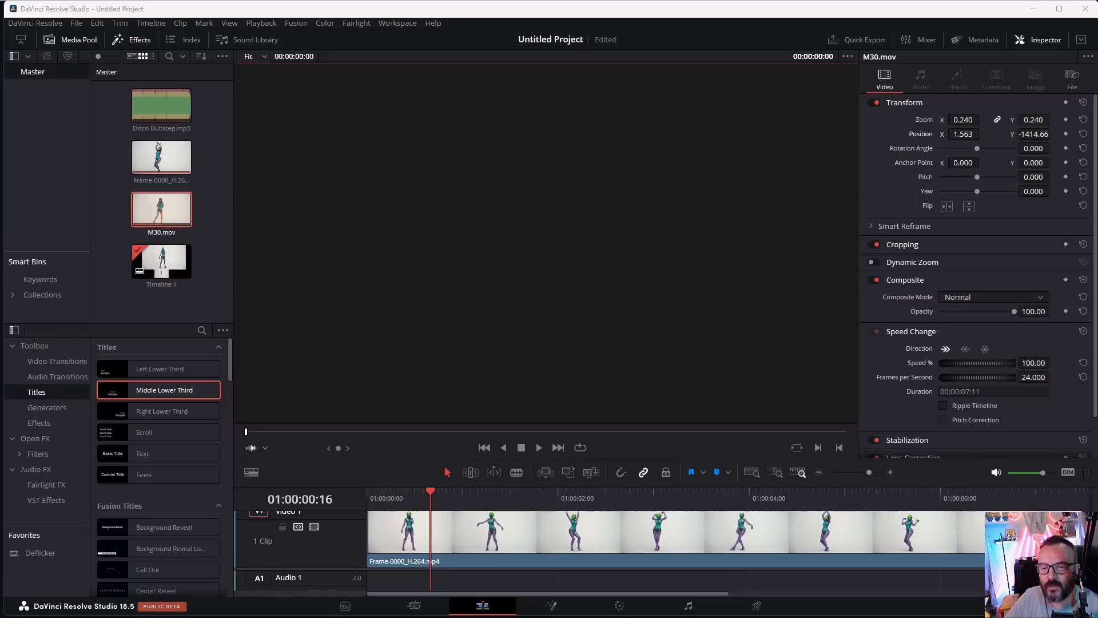
{"action": "left_click_drag", "start_coordinate": [0, 126], "coordinate": [431, 67]}
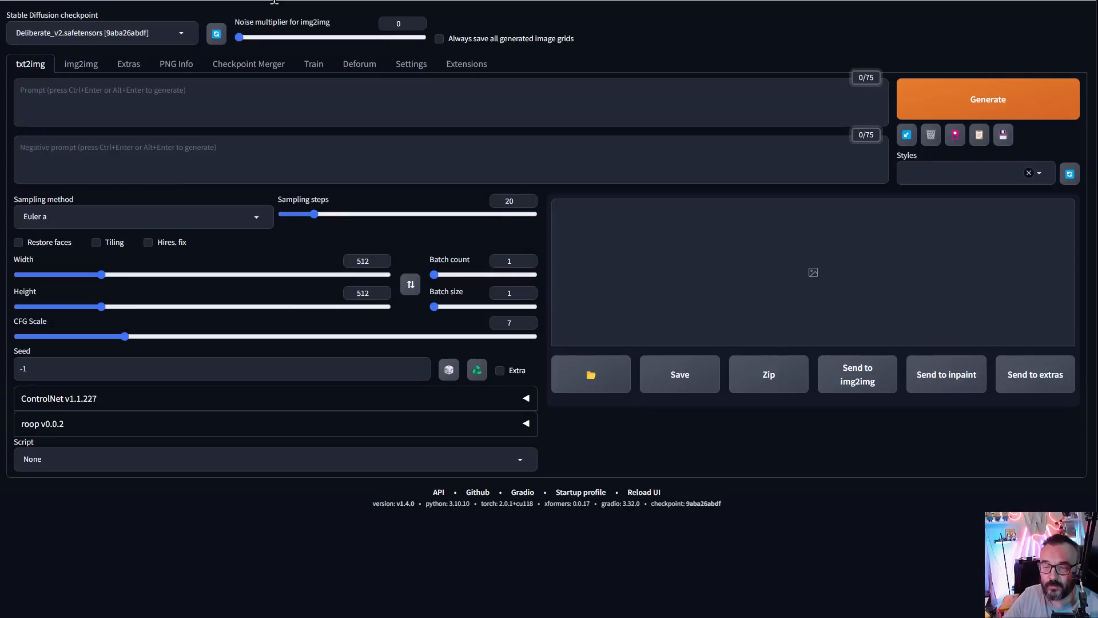
- Open the img2img workspace in Stable Diffusion and review its generation settings down to the ControlNet, roop and Script sections
{"action": "left_click", "coordinate": [86, 66]}
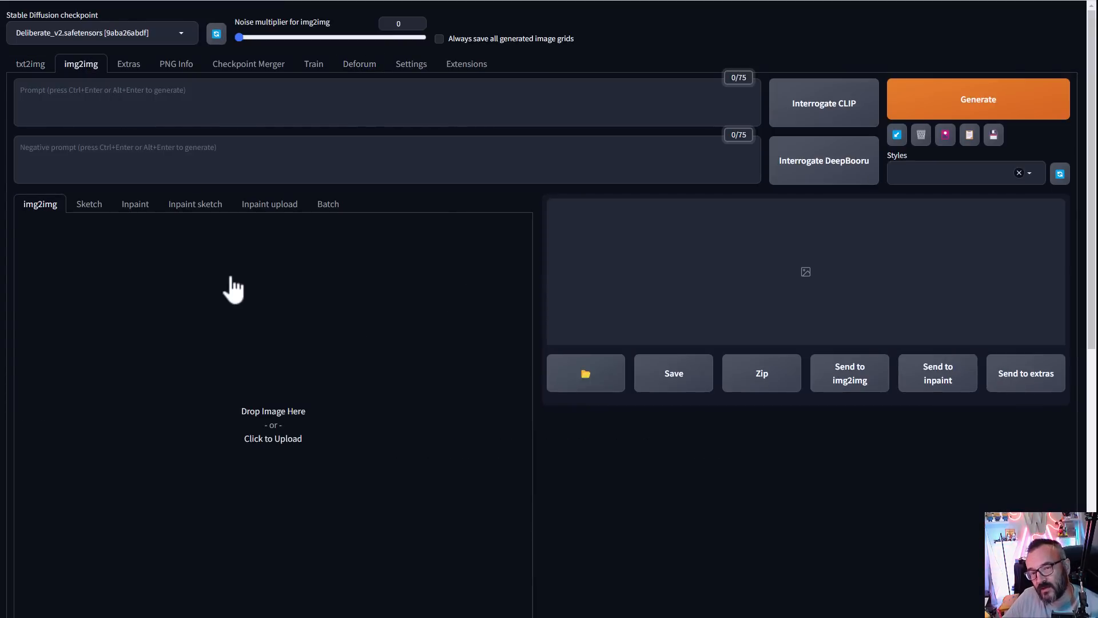
{"action": "scroll", "coordinate": [208, 282], "scroll_direction": "down", "scroll_amount": 2}
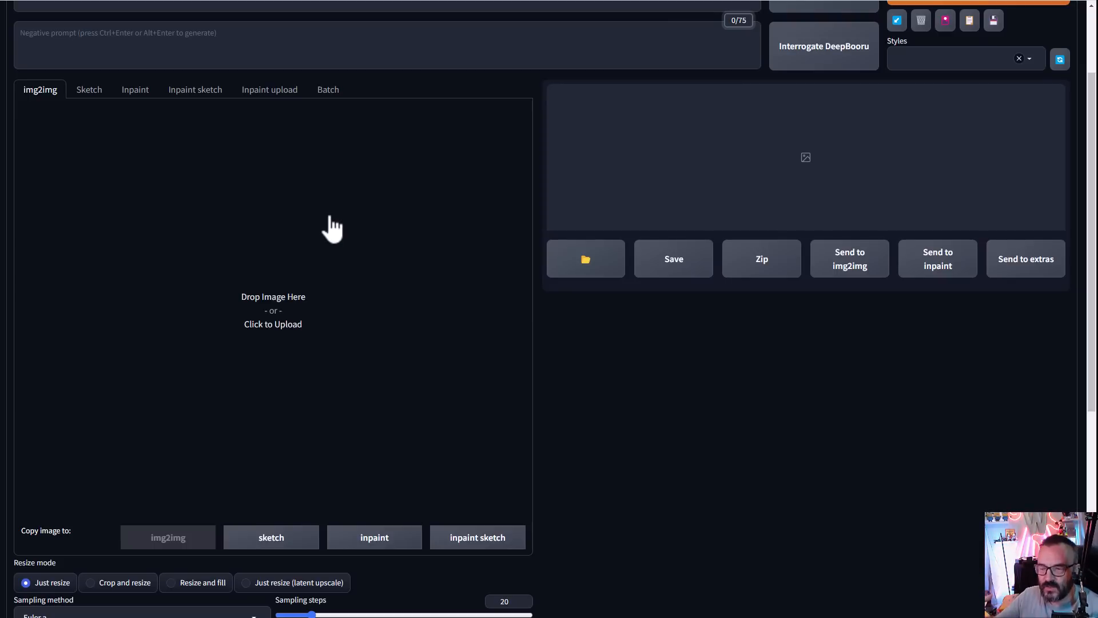
{"action": "scroll", "coordinate": [282, 189], "scroll_direction": "down", "scroll_amount": 6}
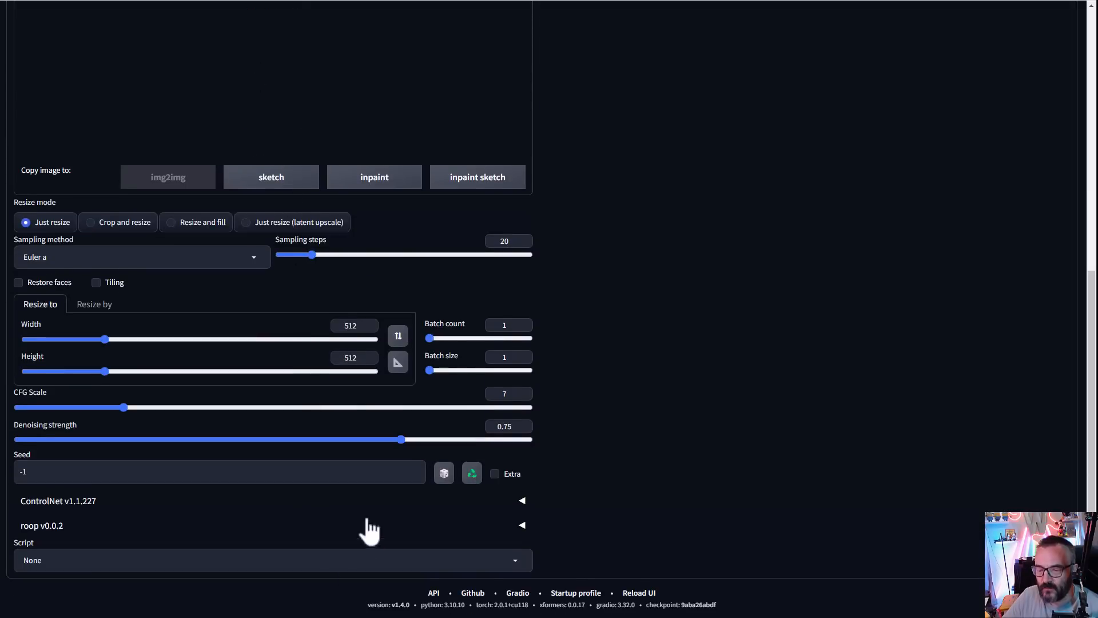
{"action": "scroll", "coordinate": [210, 533], "scroll_direction": "up", "scroll_amount": 5}
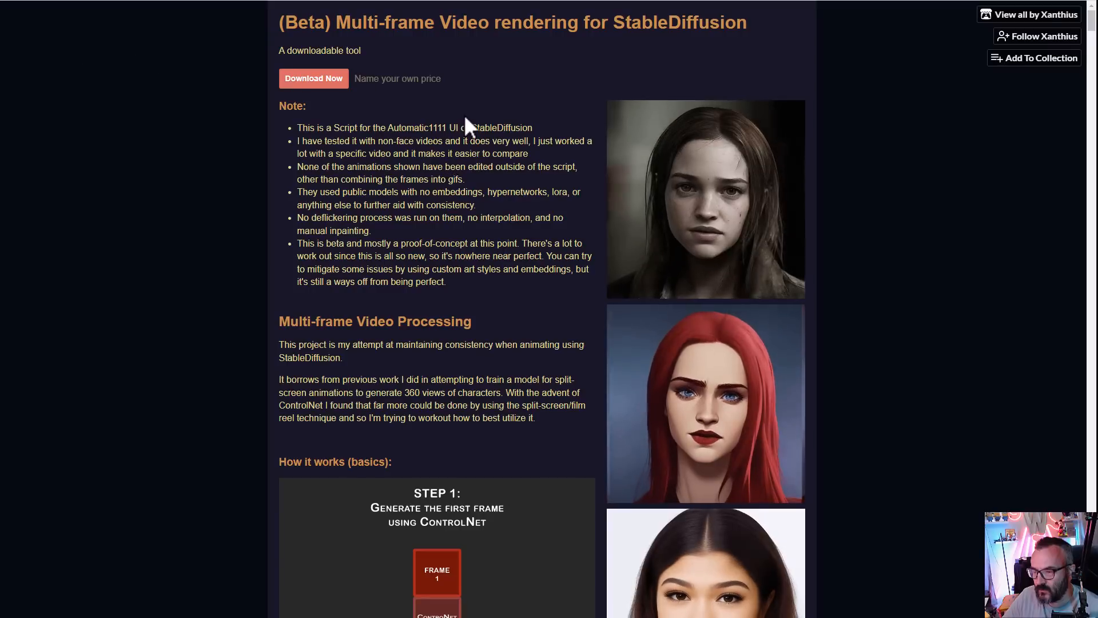
- Download Beta V0.72 of the Multi-frame Video rendering script from itch.io without paying
{"action": "left_click", "coordinate": [304, 85]}
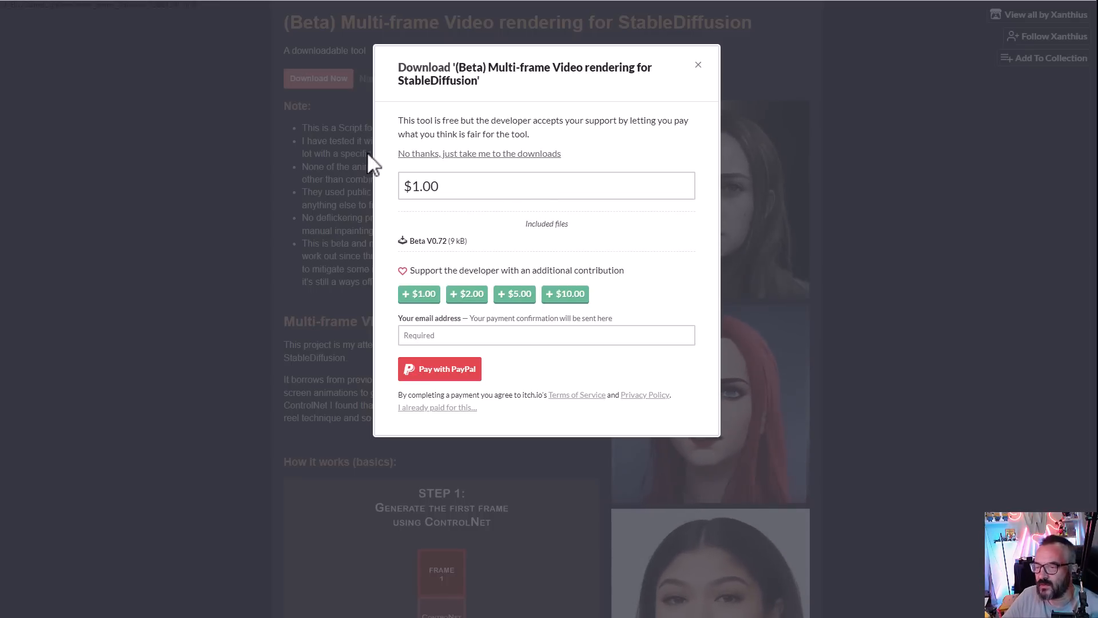
{"action": "left_click", "coordinate": [449, 153]}
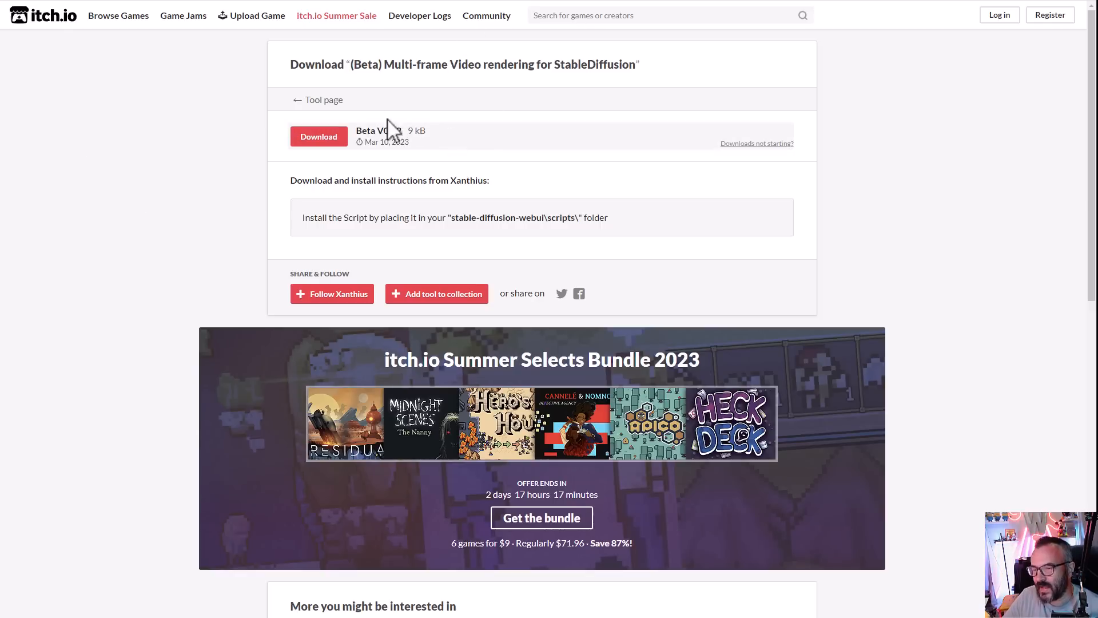
{"action": "left_click", "coordinate": [337, 144]}
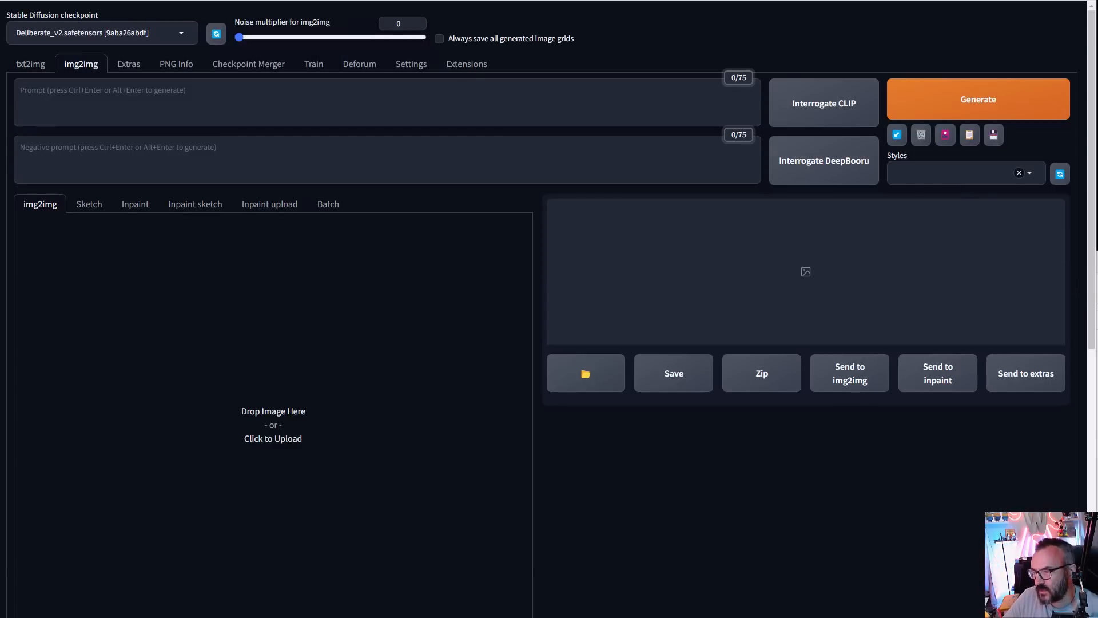
- In File Explorer, locate shared.py in the stable-diffusion-webui\modules folder and bring up its file actions
{"action": "key", "text": "alt+Tab"}
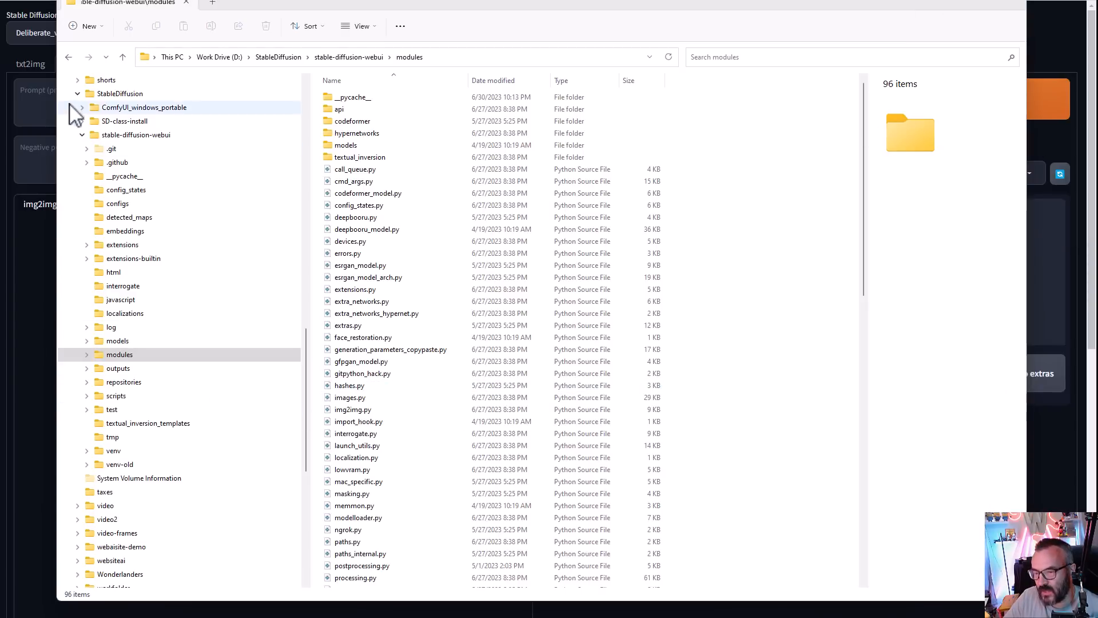
{"action": "left_click", "coordinate": [118, 358]}
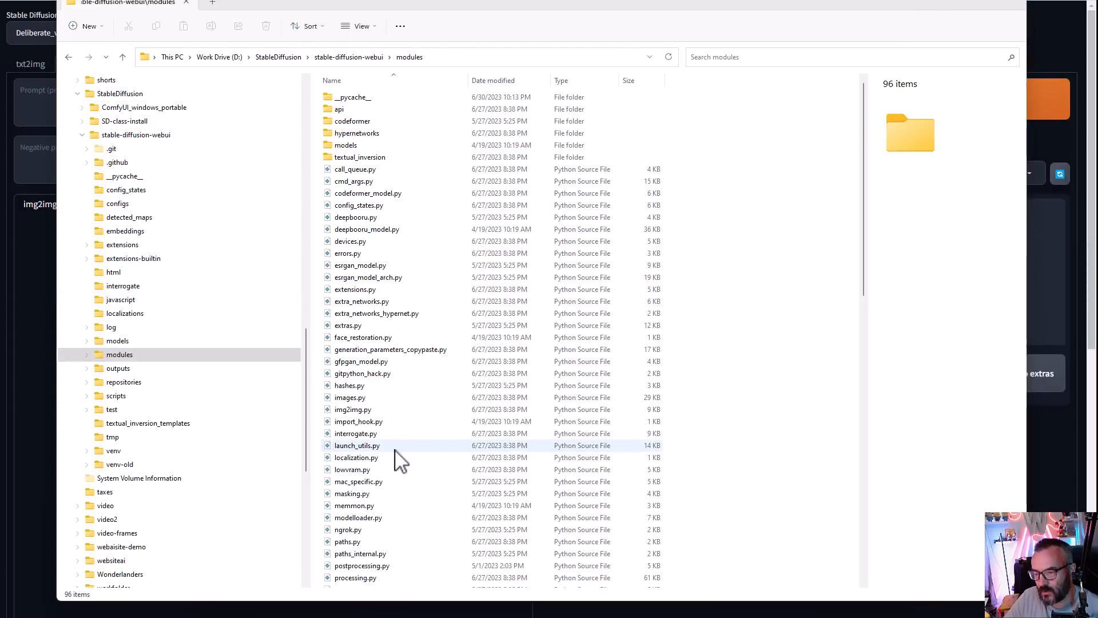
{"action": "scroll", "coordinate": [400, 457], "scroll_direction": "down", "scroll_amount": 8}
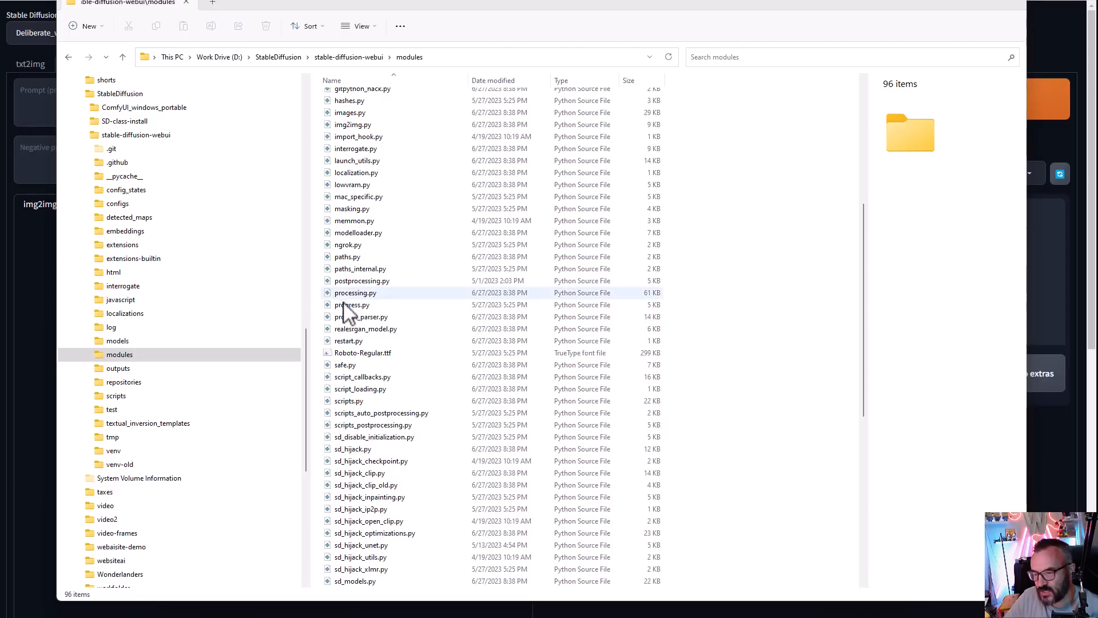
{"action": "scroll", "coordinate": [423, 441], "scroll_direction": "down", "scroll_amount": 7}
{"action": "left_click", "coordinate": [417, 450]}
{"action": "right_click", "coordinate": [417, 453]}
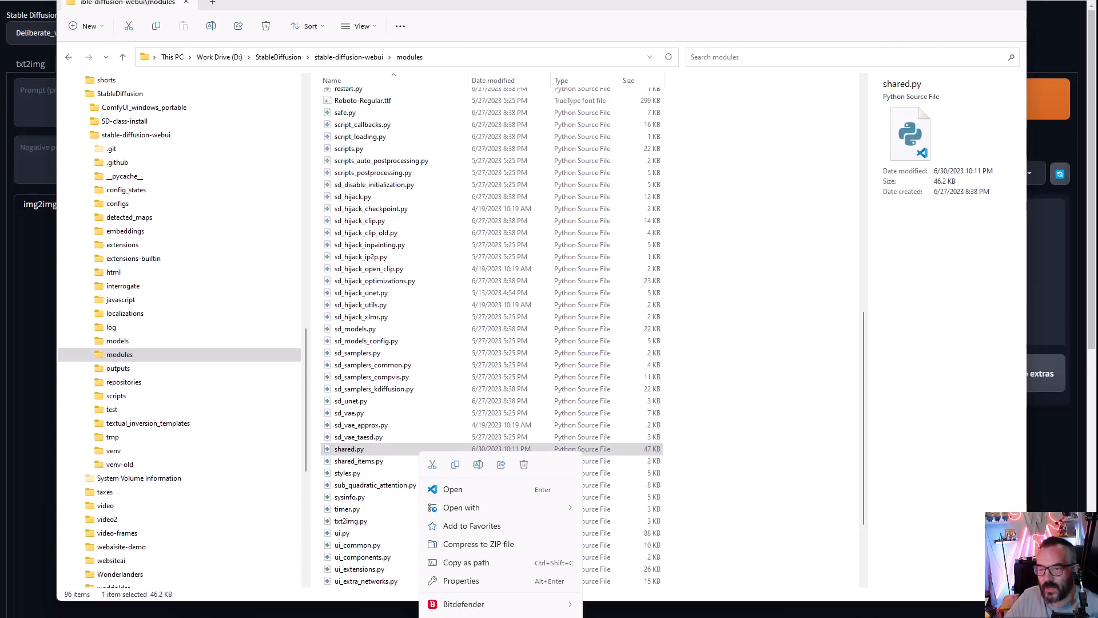
- Switch to shared.py in Visual Studio Code and select the initial_noise_multiplier name on line 404
{"action": "key", "text": "alt+Tab"}
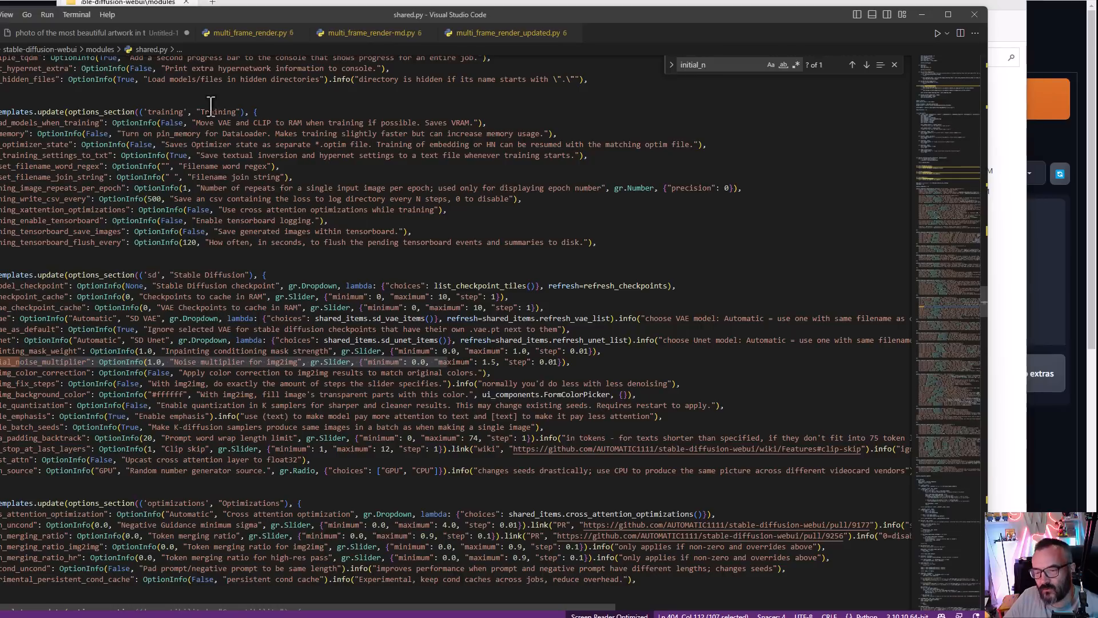
{"action": "left_click_drag", "start_coordinate": [374, 4], "coordinate": [386, 4]}
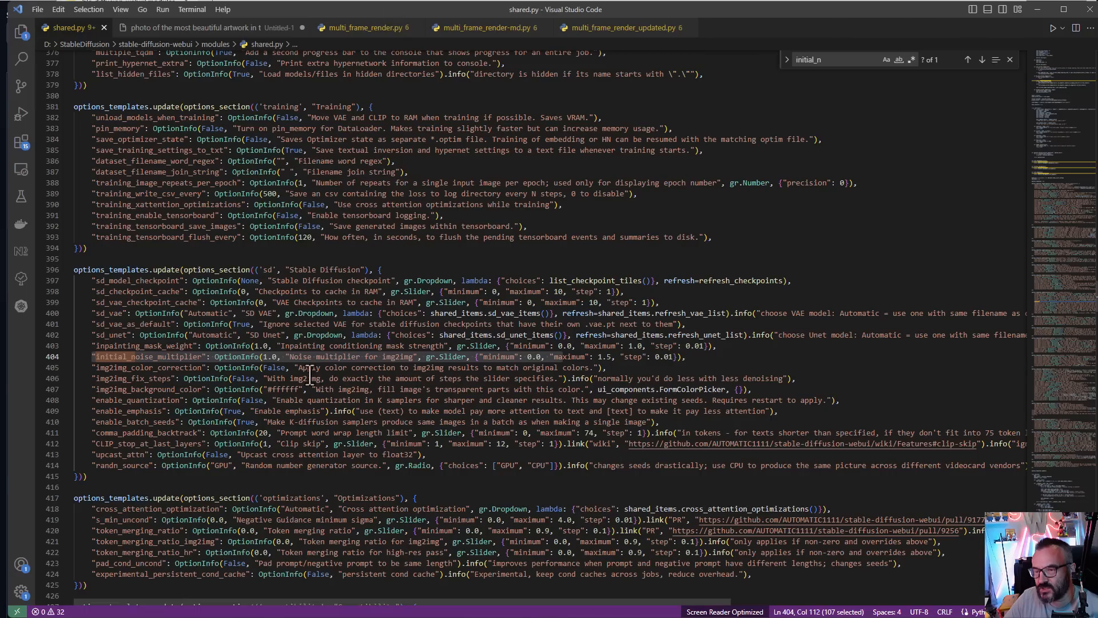
{"action": "left_click", "coordinate": [91, 357]}
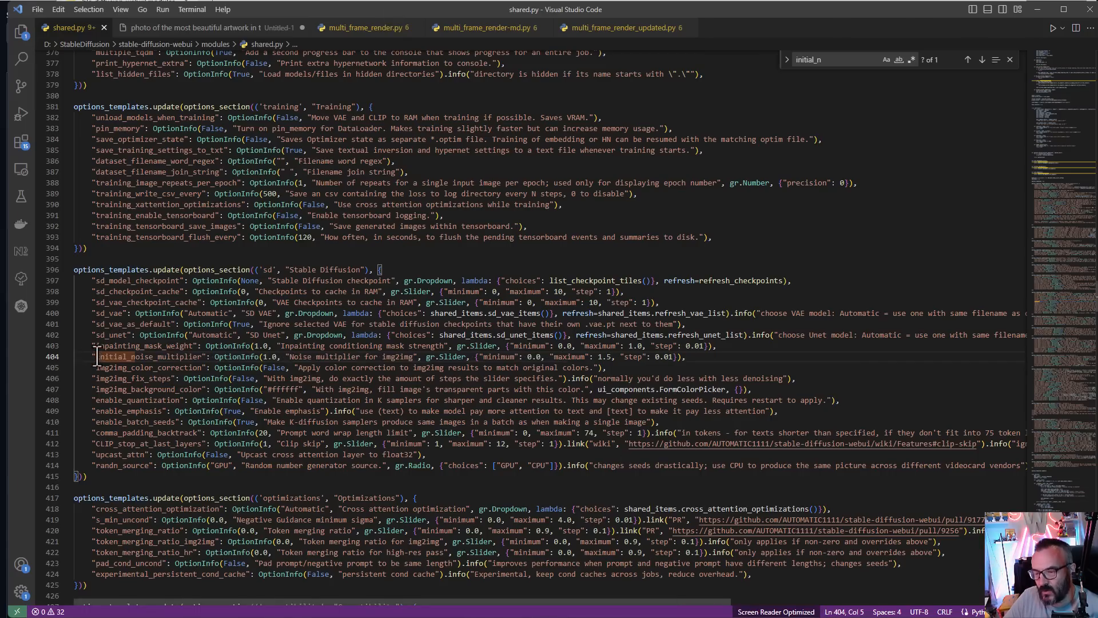
{"action": "left_click_drag", "start_coordinate": [96, 356], "coordinate": [200, 356]}
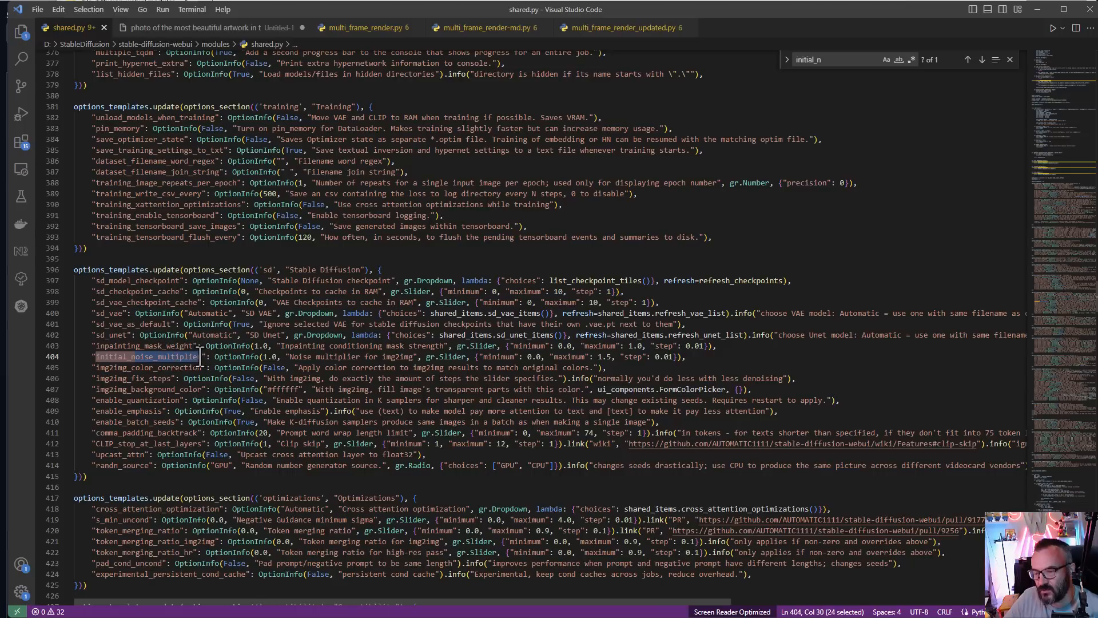
- Try 0.52 as the minimum of initial_noise_multiplier and restore it to 0.0
{"action": "double_click", "coordinate": [537, 358]}
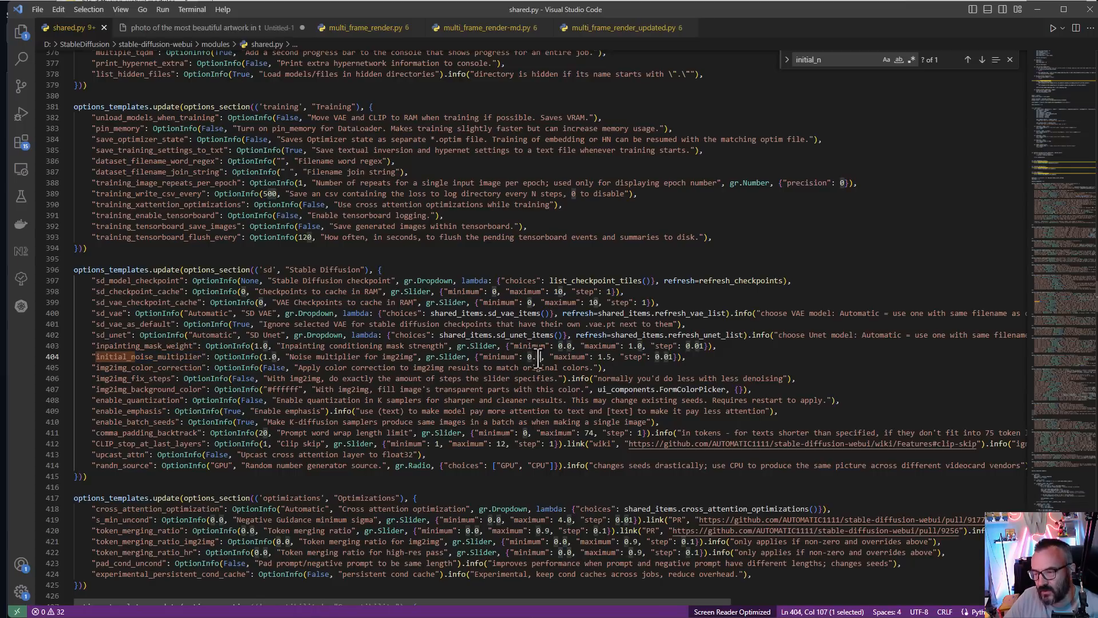
{"action": "type", "text": "52"}
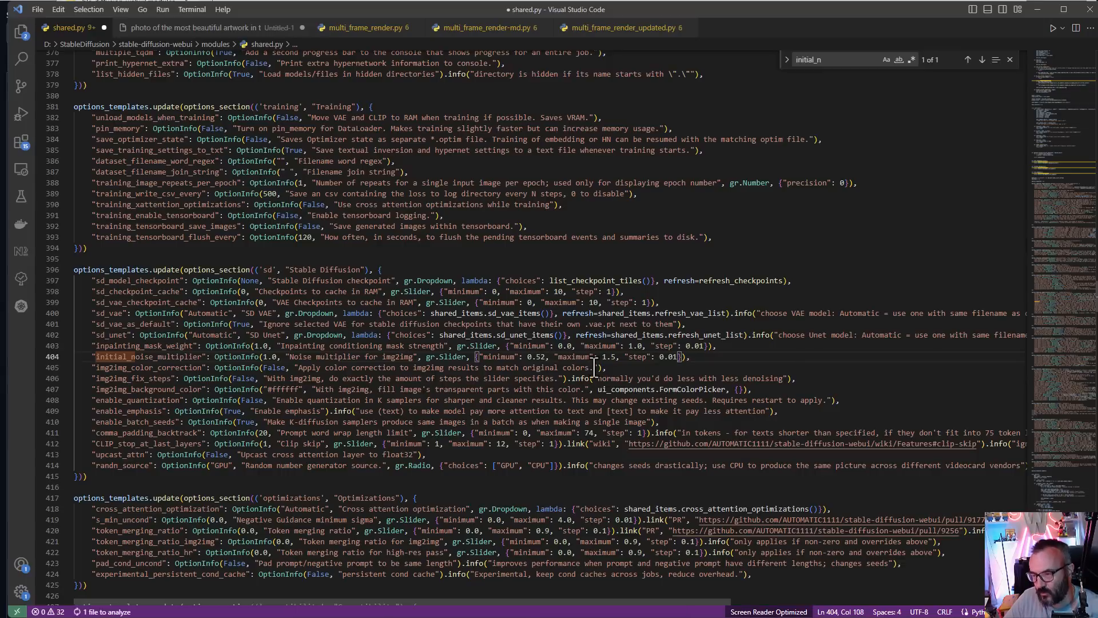
{"action": "key", "text": "BackSpace"}
{"action": "key", "text": "BackSpace"}
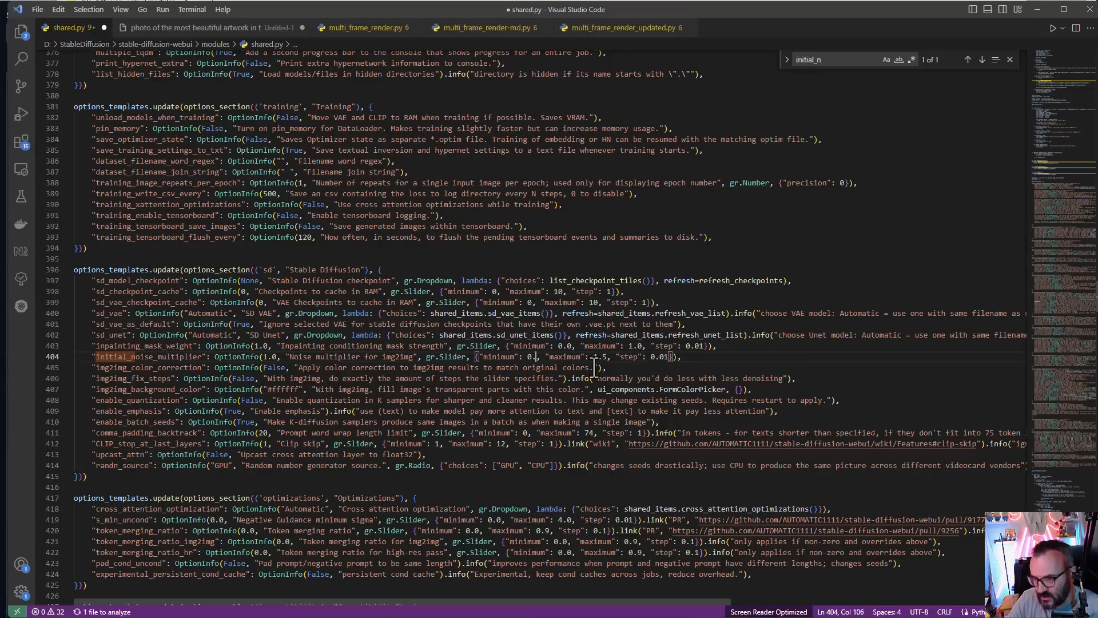
{"action": "type", "text": "0"}
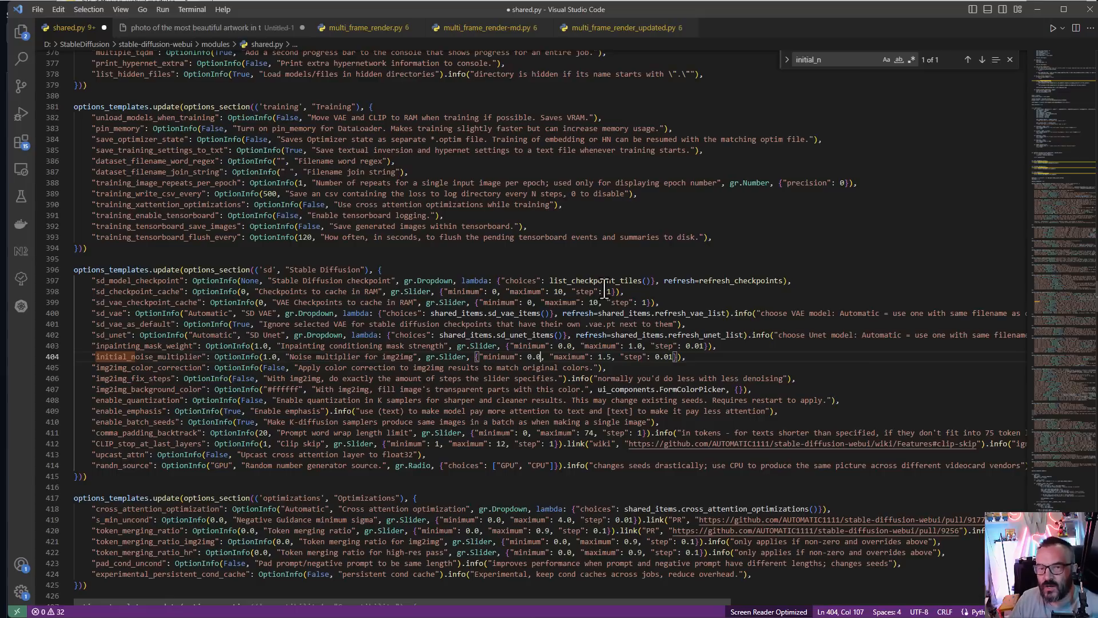
{"action": "left_click", "coordinate": [696, 205]}
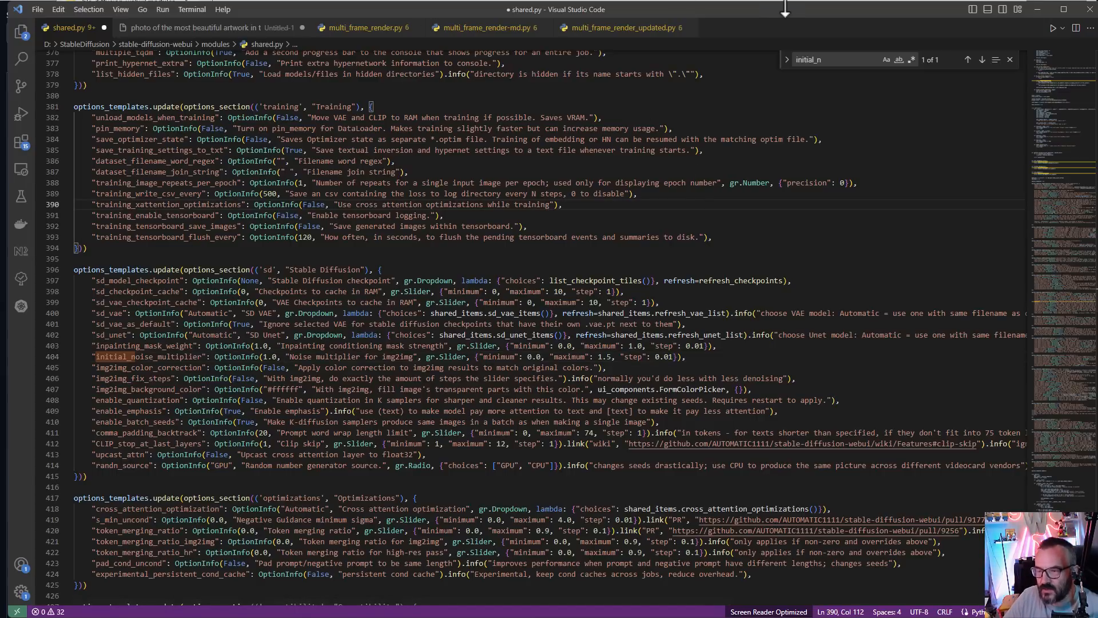
- Leave the code editor and open the settings of the Stable Diffusion web UI
{"action": "double_click", "coordinate": [835, 12]}
{"action": "left_click", "coordinate": [1056, 35]}
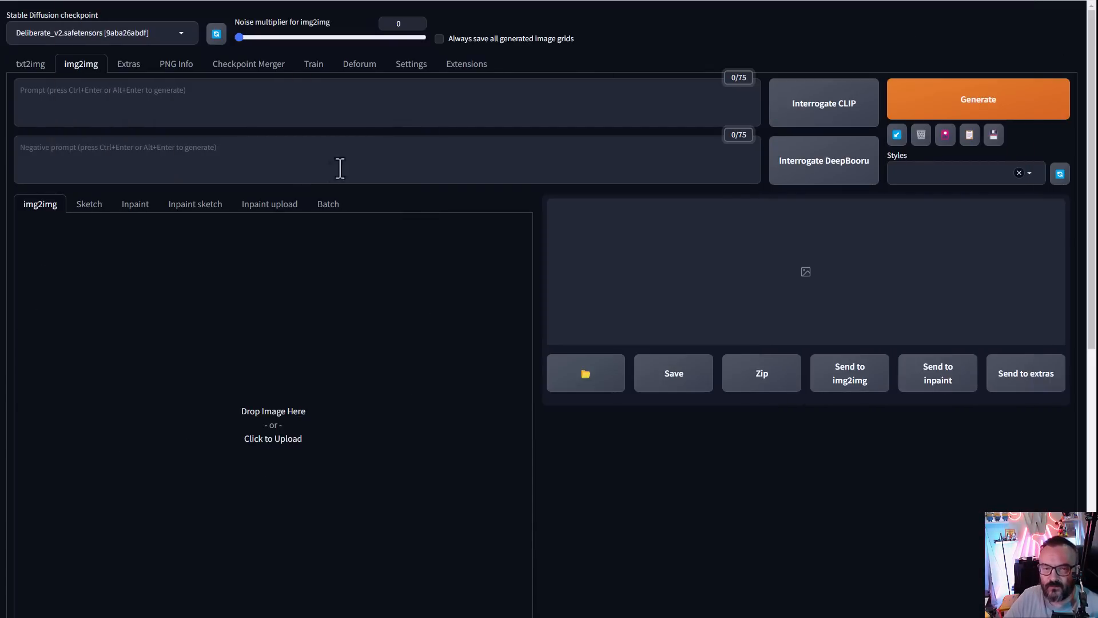
{"action": "left_click", "coordinate": [467, 64]}
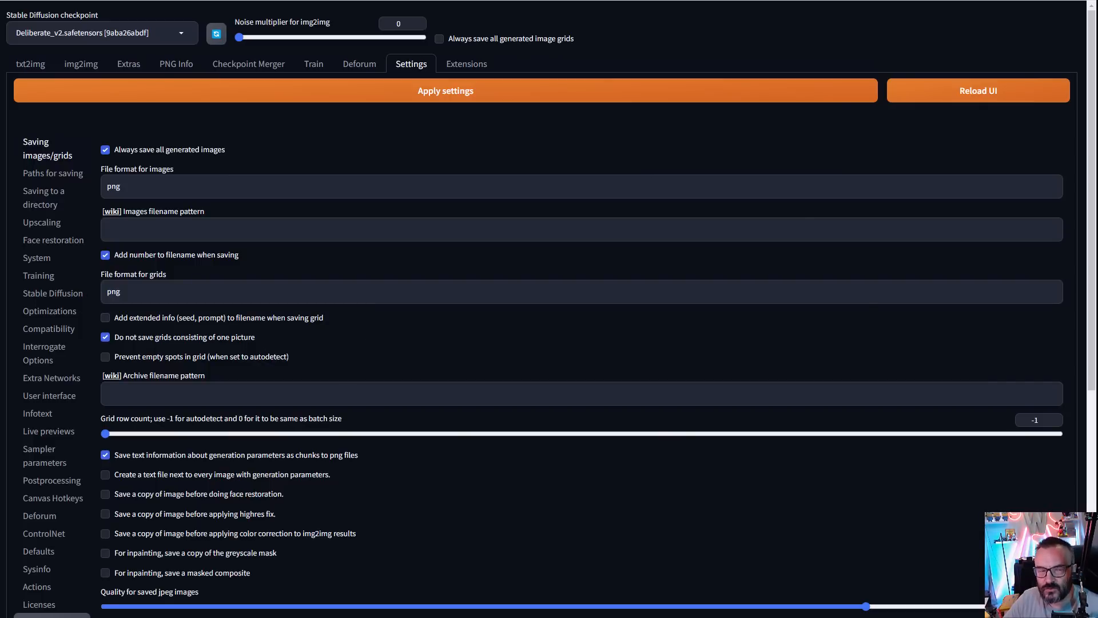
- Show the web UI's command console and move its window off the settings page
{"action": "key", "text": "alt+Tab"}
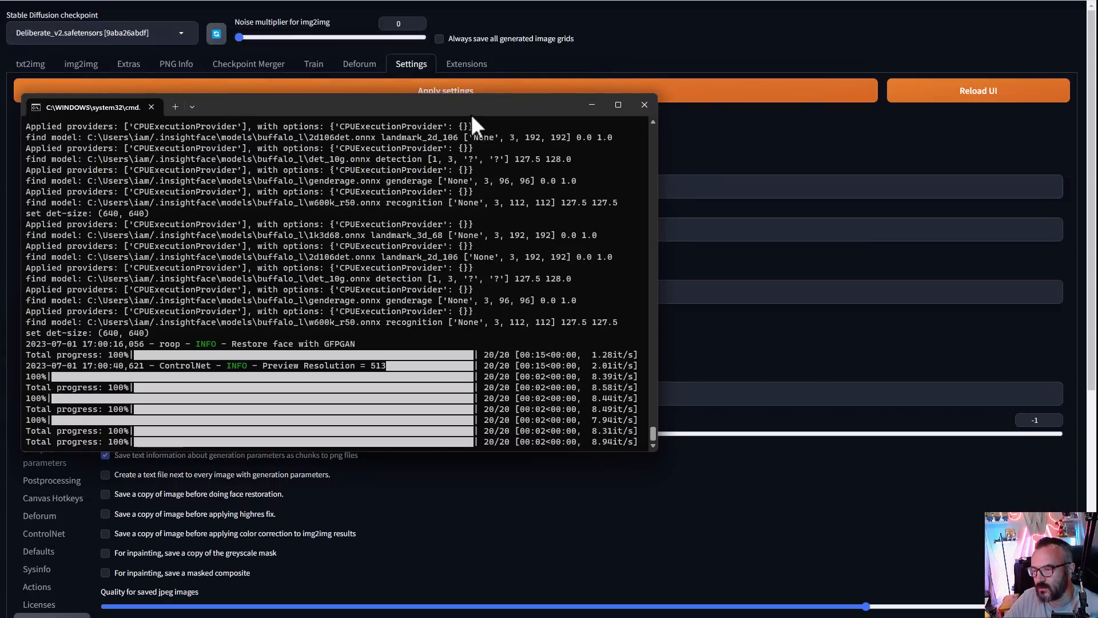
{"action": "left_click_drag", "start_coordinate": [520, 104], "coordinate": [0, 115]}
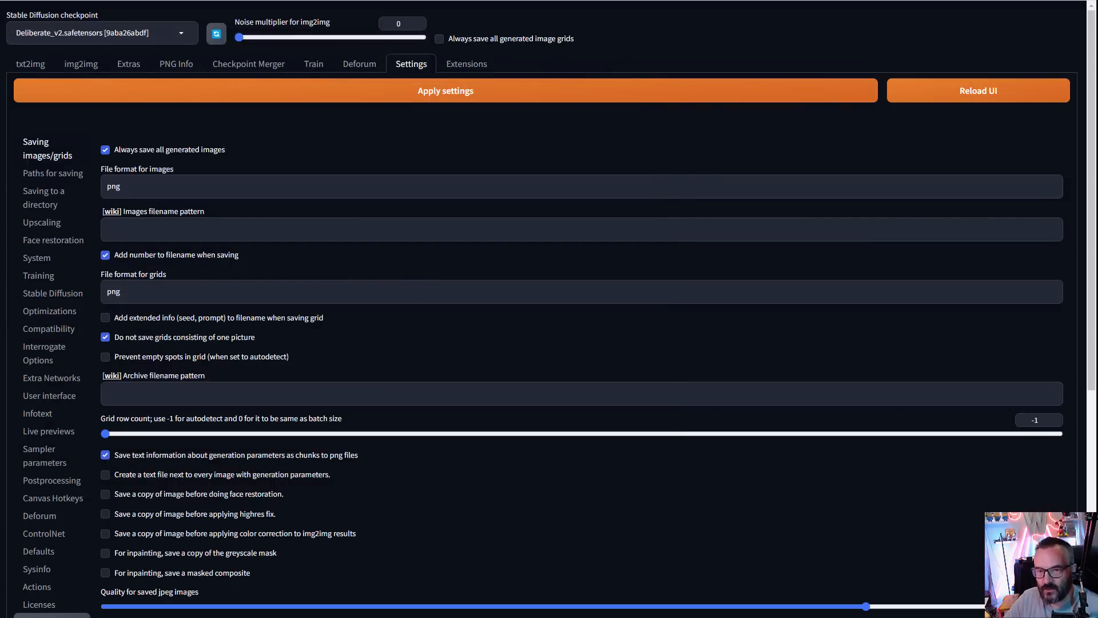
- Review the ControlNet and Stable Diffusion settings, including the img2img options and the noise multiplier
{"action": "scroll", "coordinate": [336, 294], "scroll_direction": "down", "scroll_amount": 1}
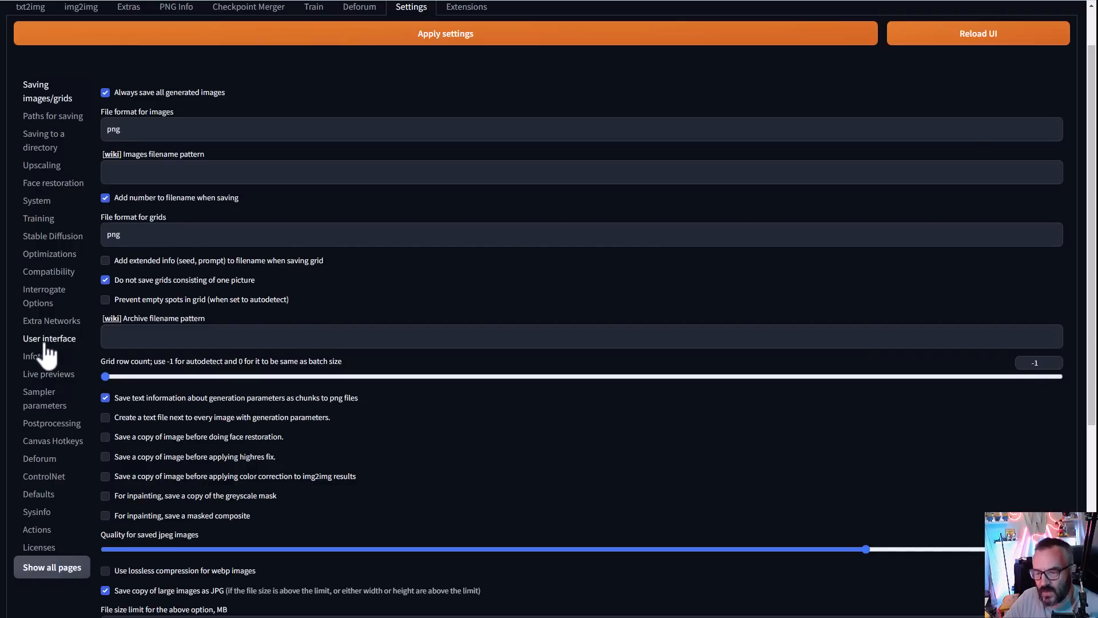
{"action": "left_click", "coordinate": [43, 477]}
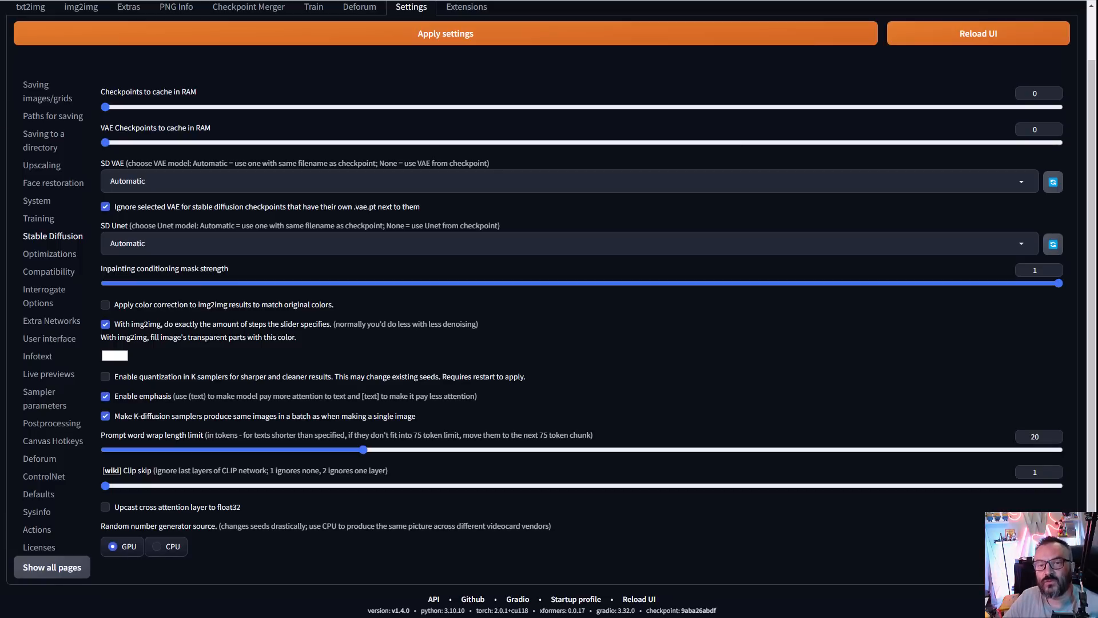
{"action": "scroll", "coordinate": [255, 48], "scroll_direction": "up", "scroll_amount": 1}
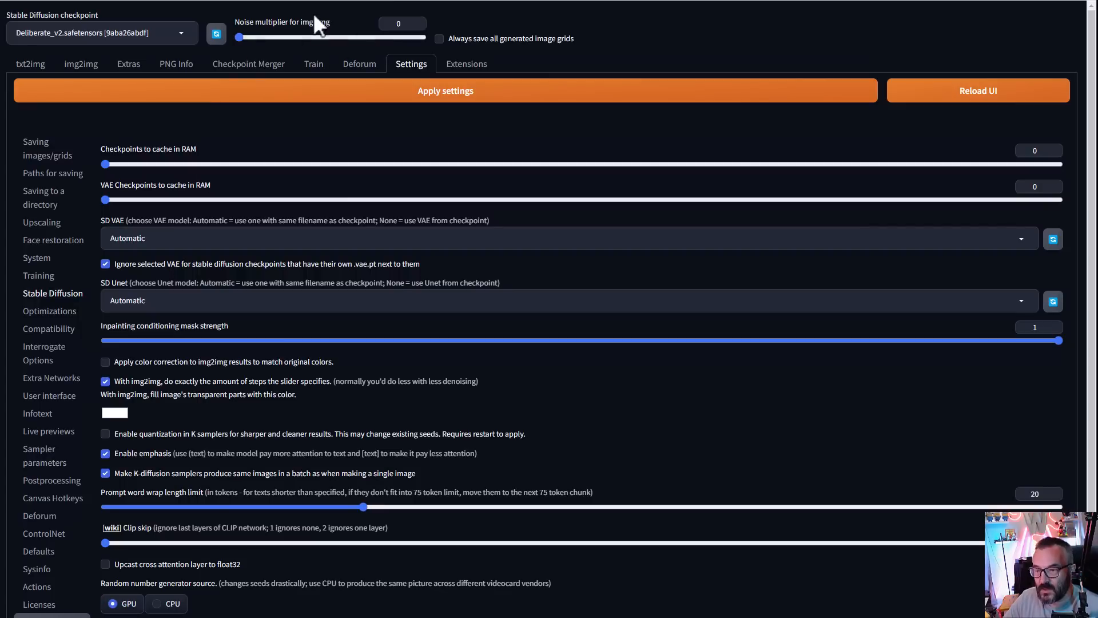
{"action": "scroll", "coordinate": [195, 380], "scroll_direction": "down", "scroll_amount": 1}
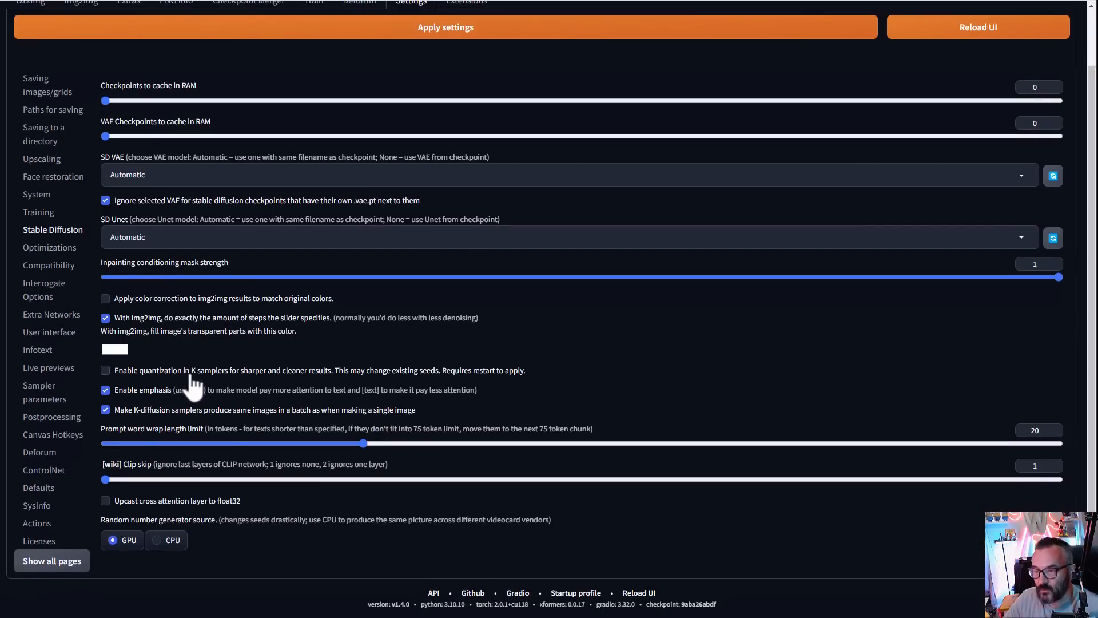
- Remove grid_save from the Quicksettings list in the User interface settings
{"action": "left_click", "coordinate": [66, 336]}
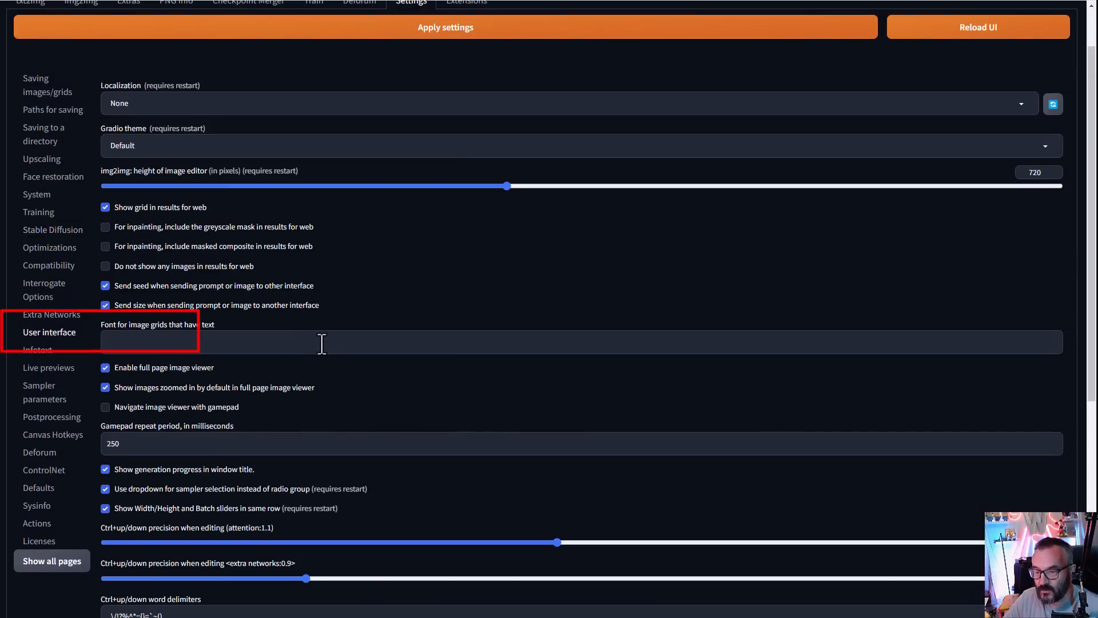
{"action": "scroll", "coordinate": [322, 344], "scroll_direction": "down", "scroll_amount": 6}
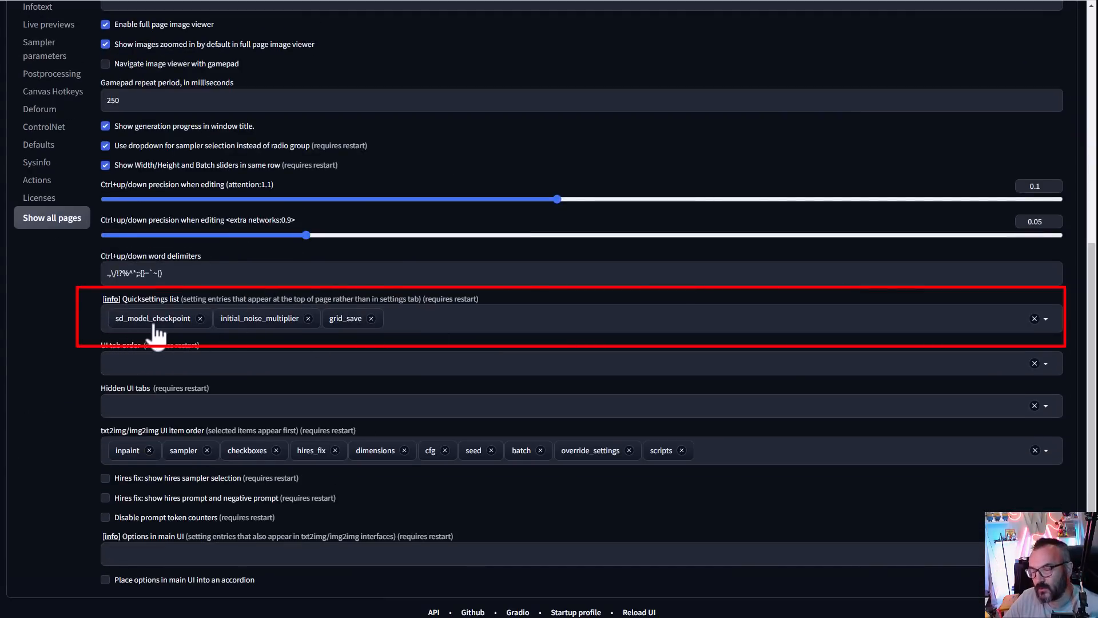
{"action": "scroll", "coordinate": [172, 61], "scroll_direction": "up", "scroll_amount": 7}
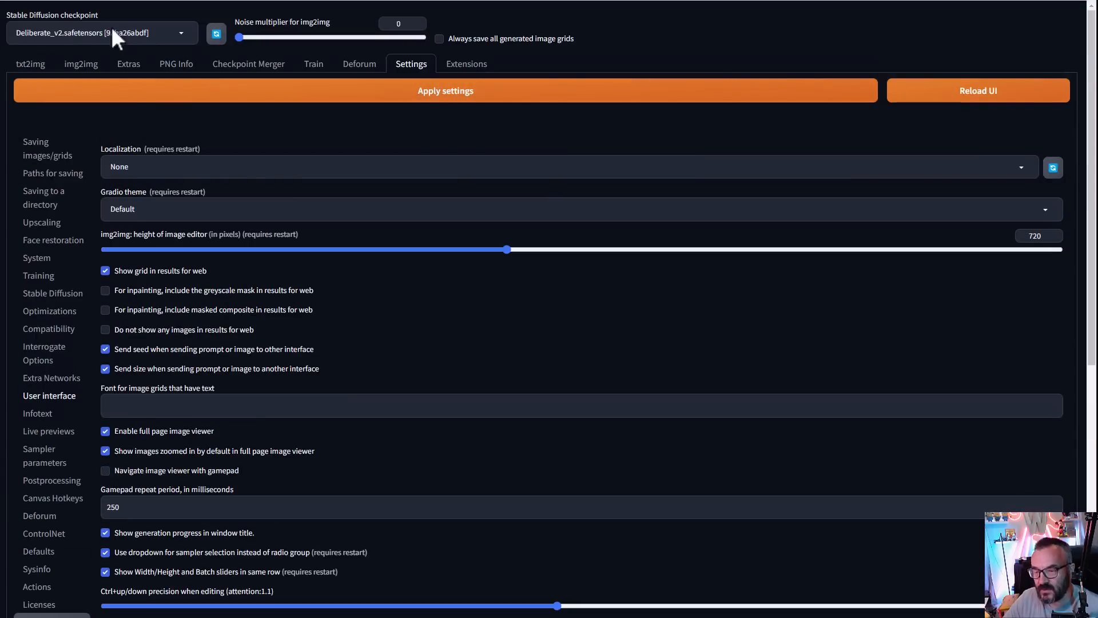
{"action": "scroll", "coordinate": [292, 326], "scroll_direction": "down", "scroll_amount": 6}
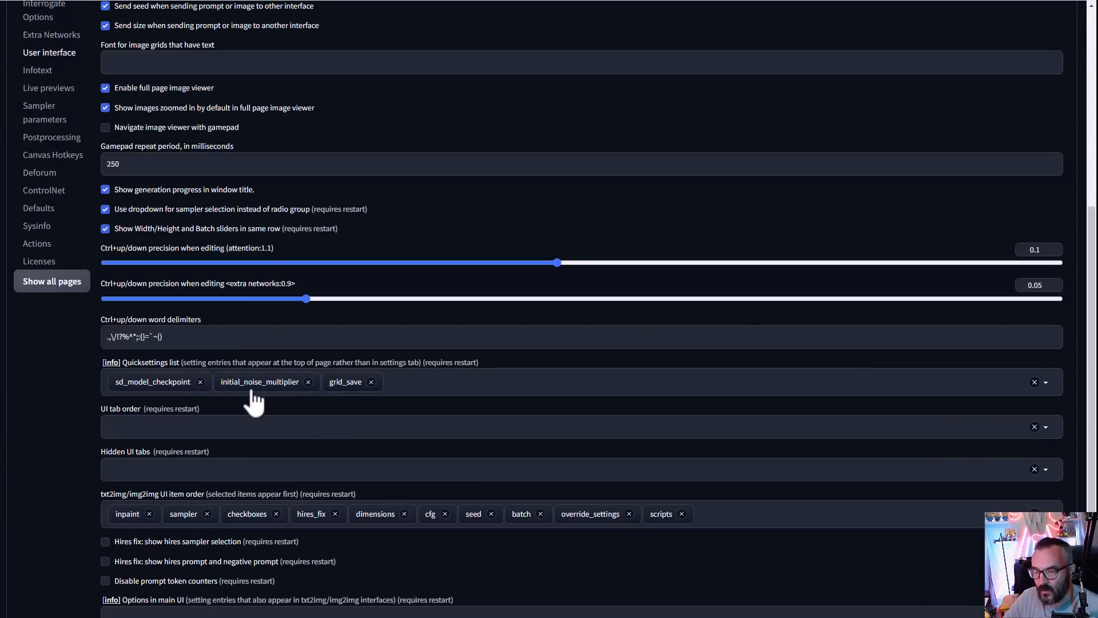
{"action": "left_click", "coordinate": [371, 382]}
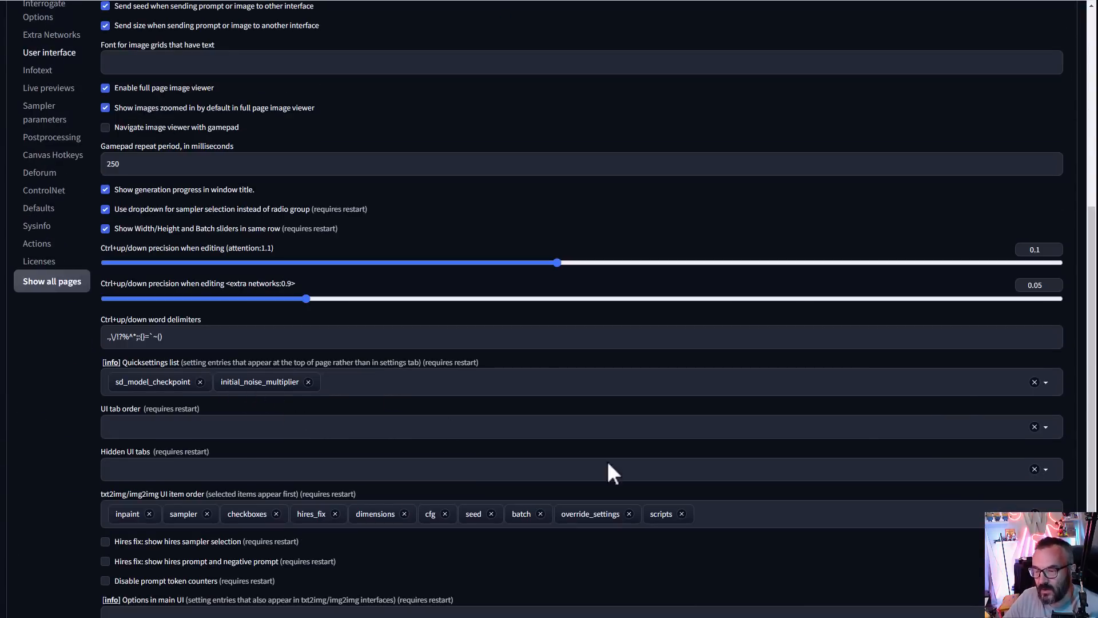
{"action": "scroll", "coordinate": [393, 393], "scroll_direction": "up", "scroll_amount": 6}
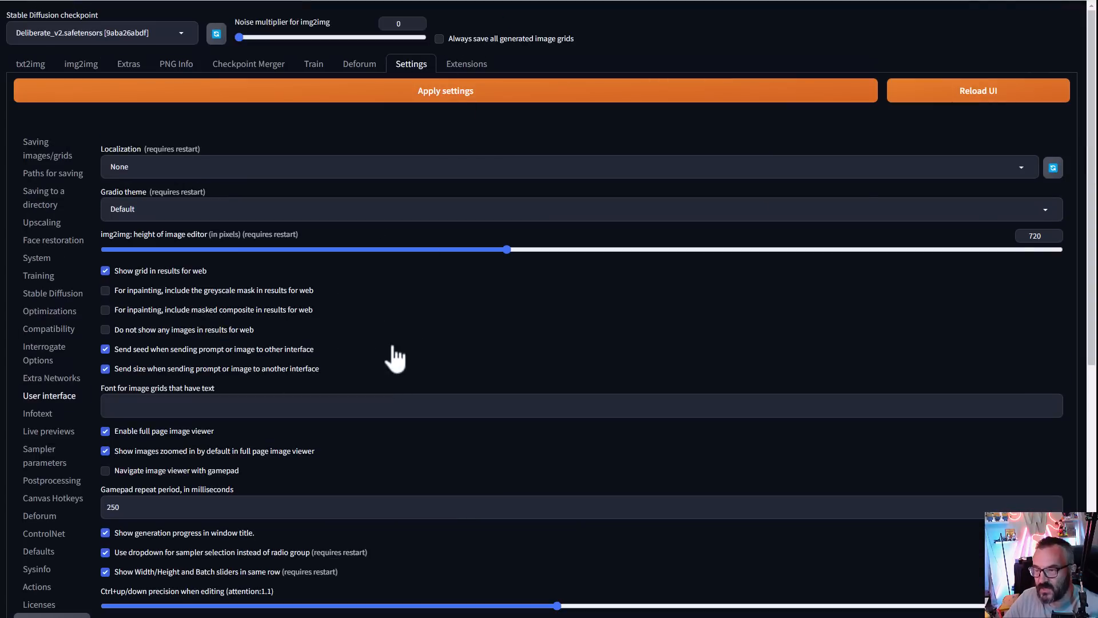
- Browse the entries that can be added to the Quicksettings list alongside initial_noise_multiplier
{"action": "scroll", "coordinate": [395, 357], "scroll_direction": "down", "scroll_amount": 6}
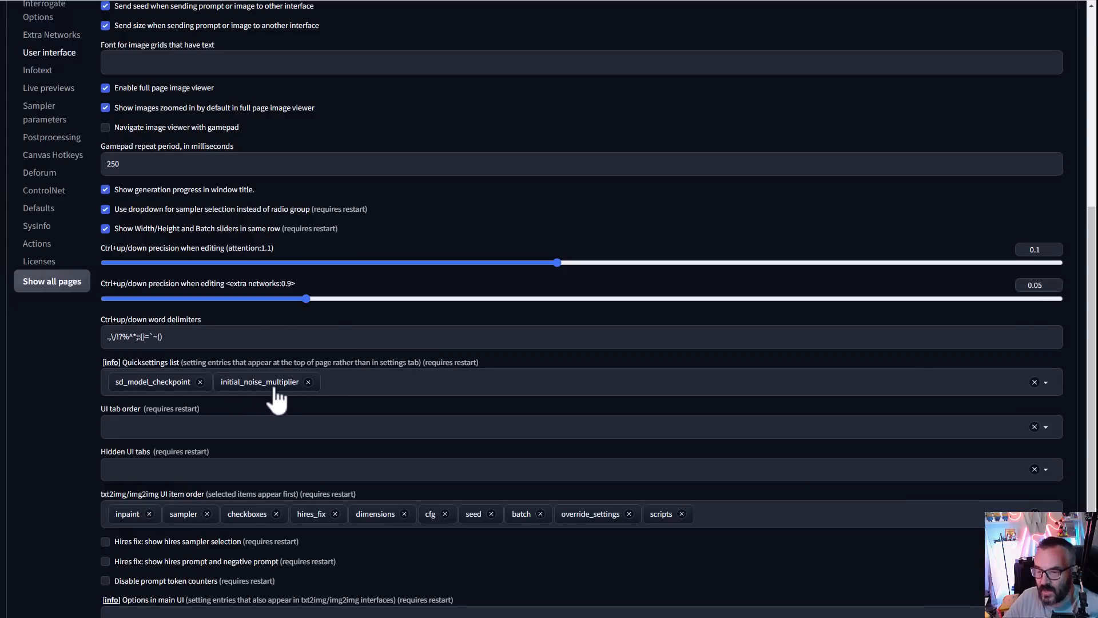
{"action": "left_click", "coordinate": [401, 385]}
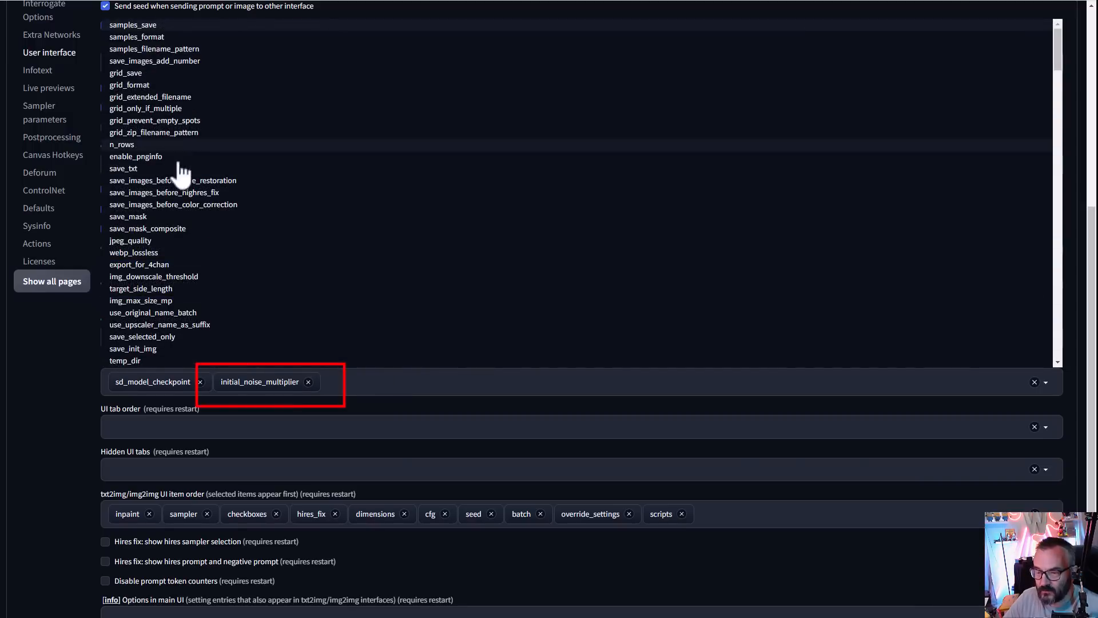
{"action": "scroll", "coordinate": [192, 282], "scroll_direction": "down", "scroll_amount": 5}
{"action": "scroll", "coordinate": [167, 196], "scroll_direction": "down", "scroll_amount": 10}
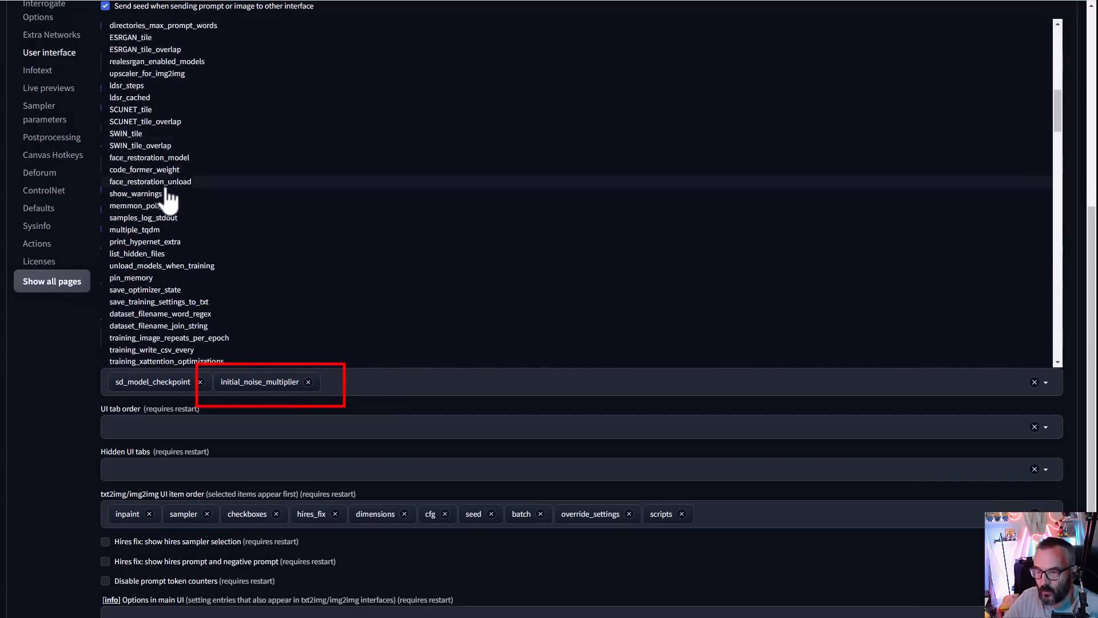
{"action": "scroll", "coordinate": [175, 240], "scroll_direction": "down", "scroll_amount": 8}
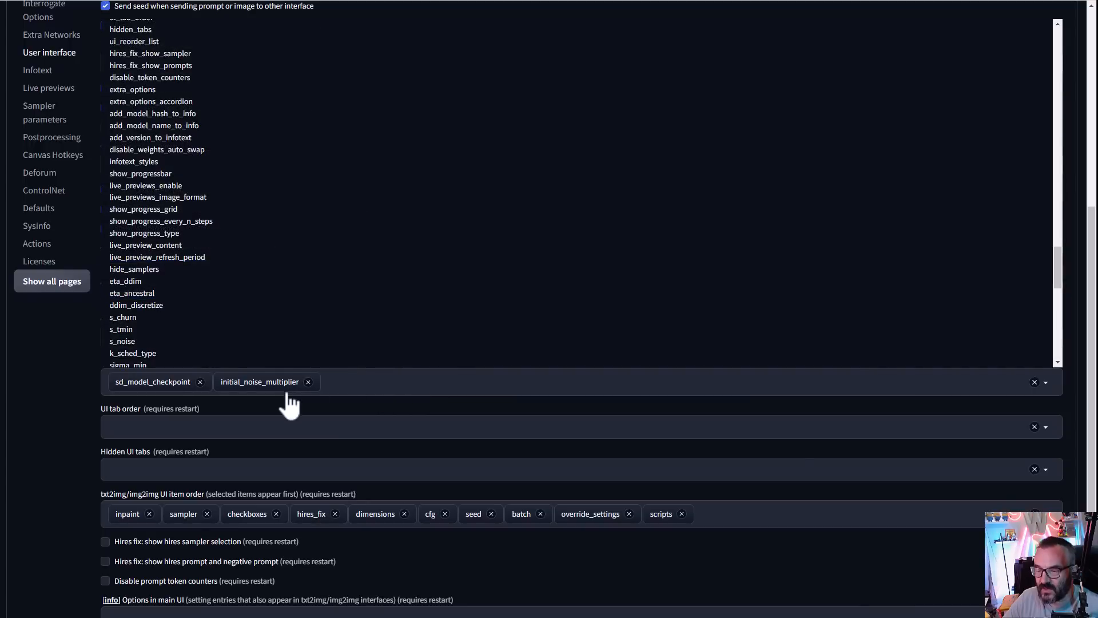
{"action": "left_click", "coordinate": [45, 391]}
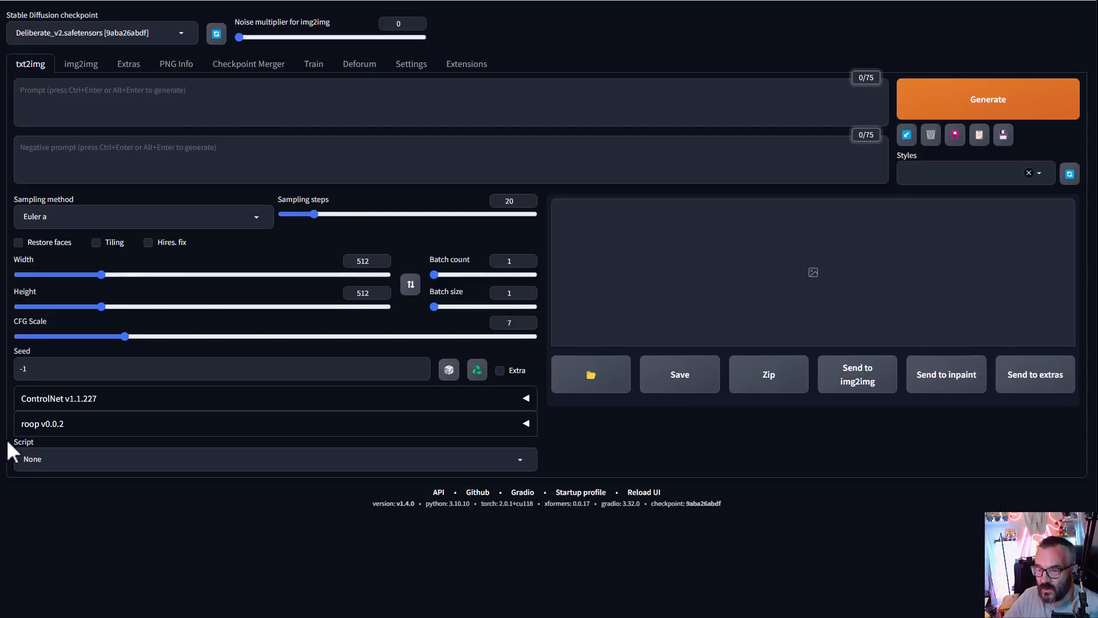
- Review the img2img page's generation settings and its scripts, including the Multi-frame Video rendering versions
{"action": "left_click", "coordinate": [80, 68]}
{"action": "scroll", "coordinate": [486, 402], "scroll_direction": "down", "scroll_amount": 8}
{"action": "scroll", "coordinate": [485, 402], "scroll_direction": "down", "scroll_amount": 1}
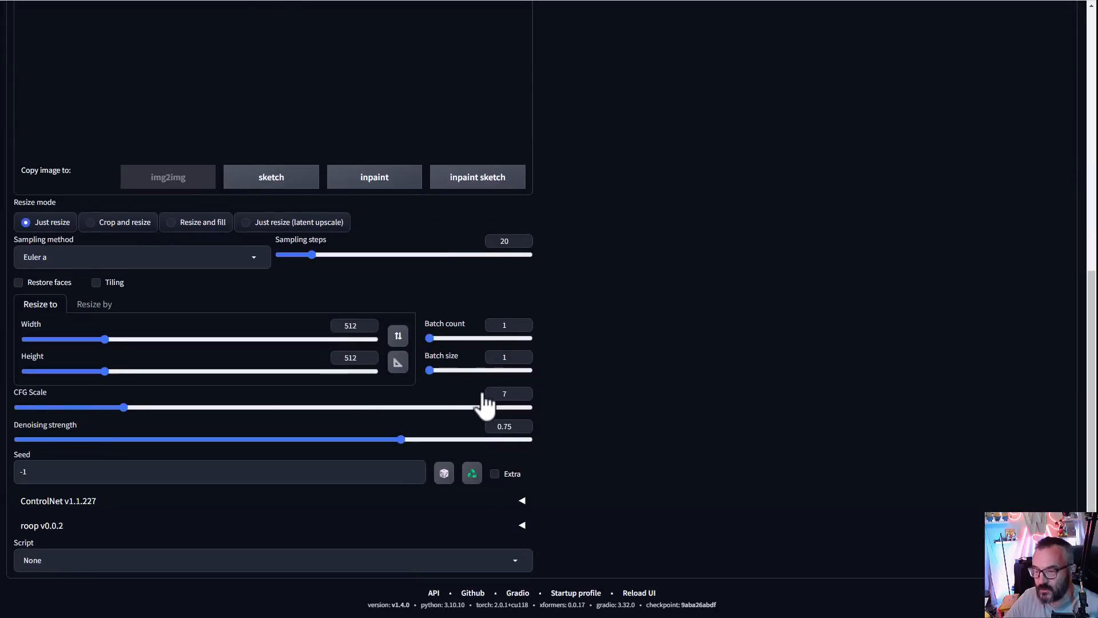
{"action": "left_click", "coordinate": [529, 561]}
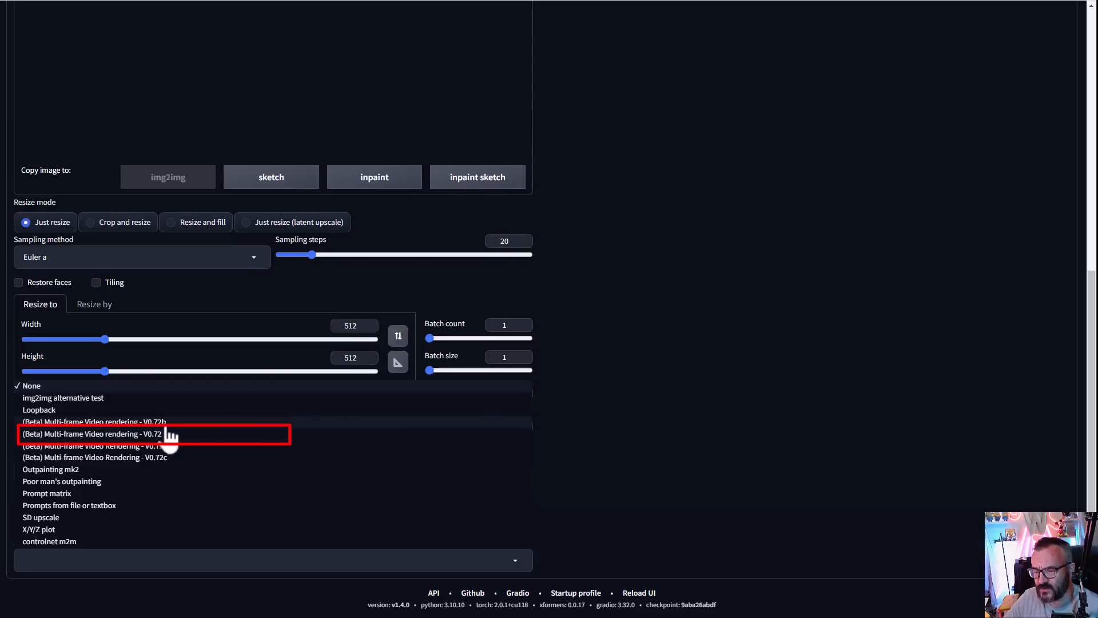
{"action": "left_click", "coordinate": [626, 369]}
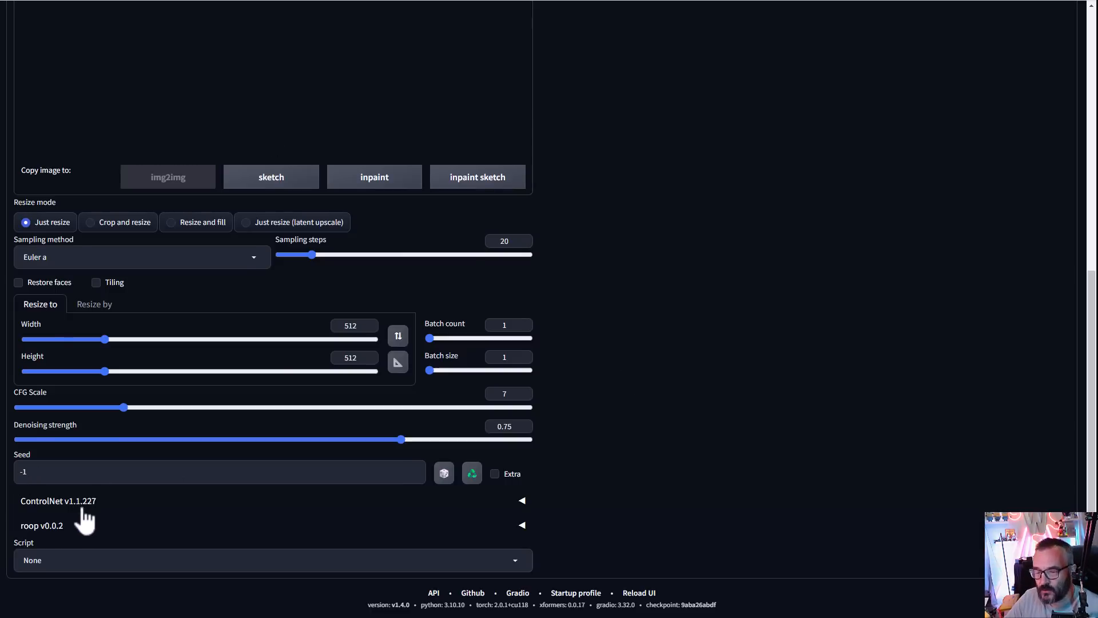
{"action": "scroll", "coordinate": [2, 205], "scroll_direction": "up", "scroll_amount": 8}
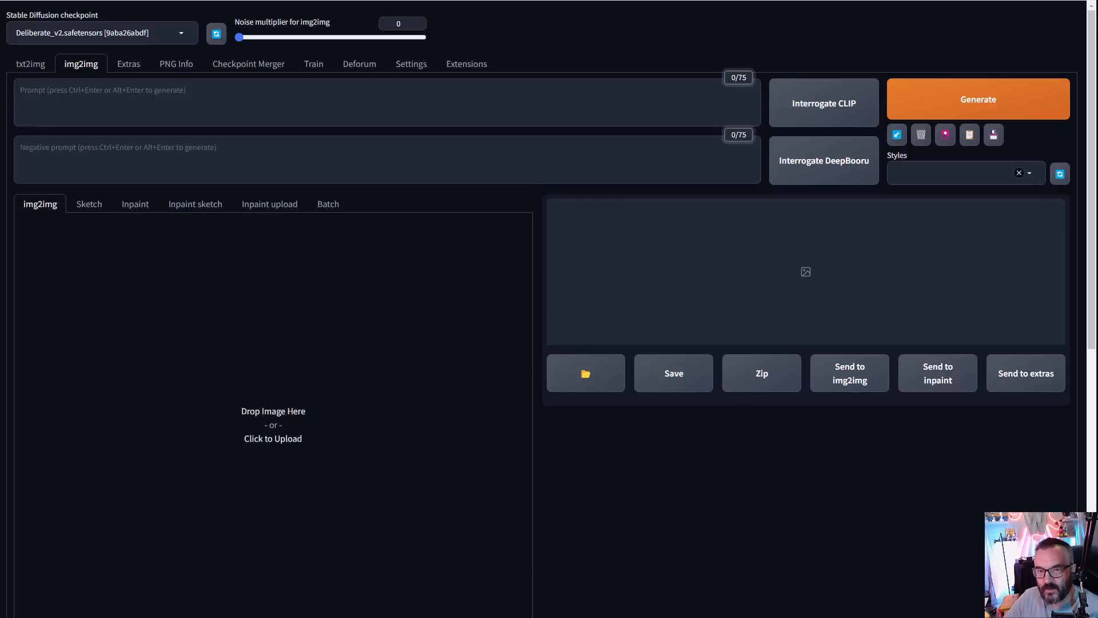
- In Shutter Encoder, set the function for M30.mov to JPEG and enable creating an image sequence from the video
{"action": "left_click_drag", "start_coordinate": [347, 80], "coordinate": [229, 27]}
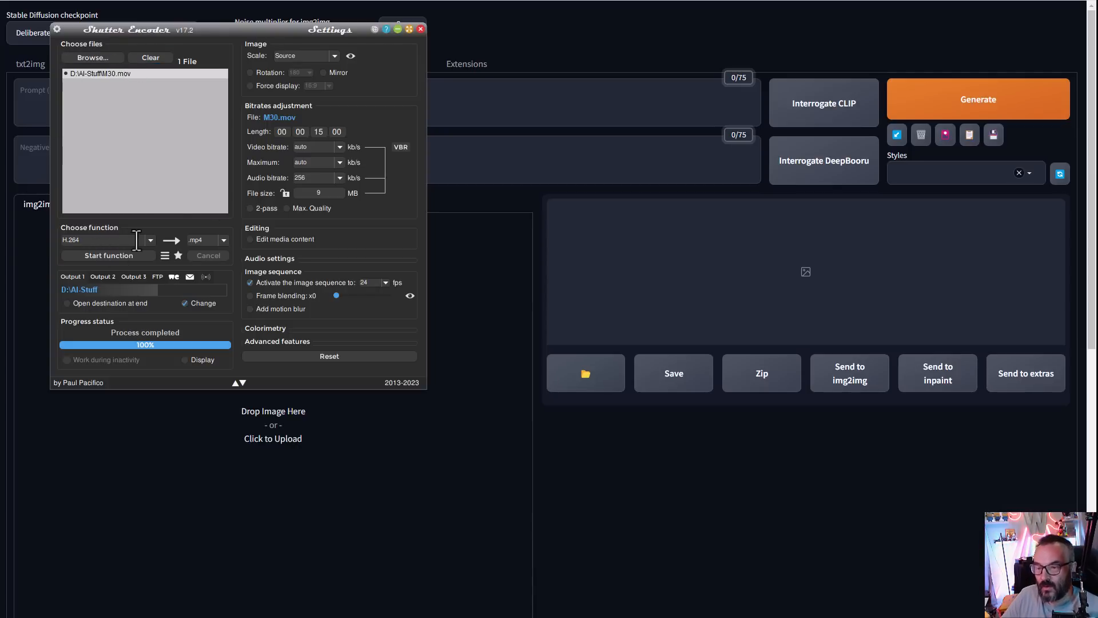
{"action": "left_click", "coordinate": [148, 240]}
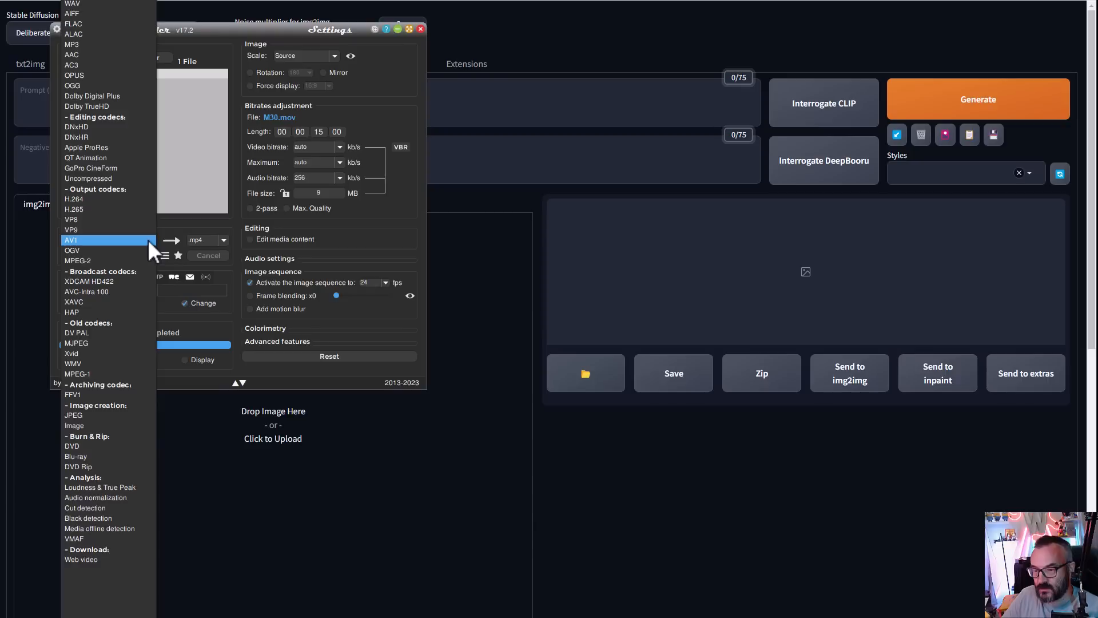
{"action": "left_click", "coordinate": [77, 415]}
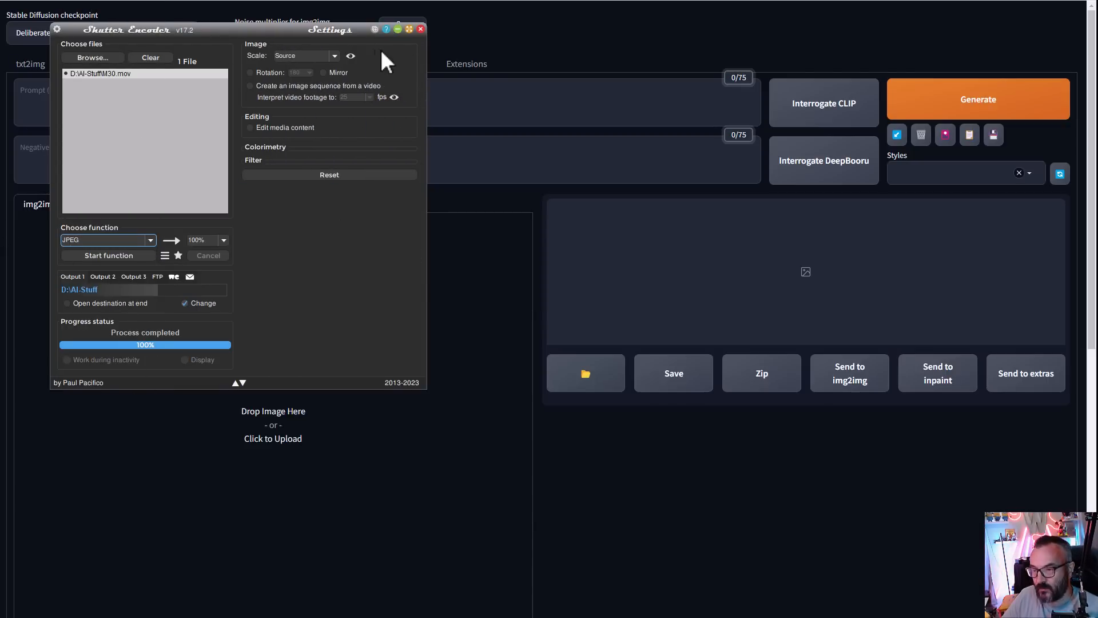
{"action": "left_click", "coordinate": [250, 86]}
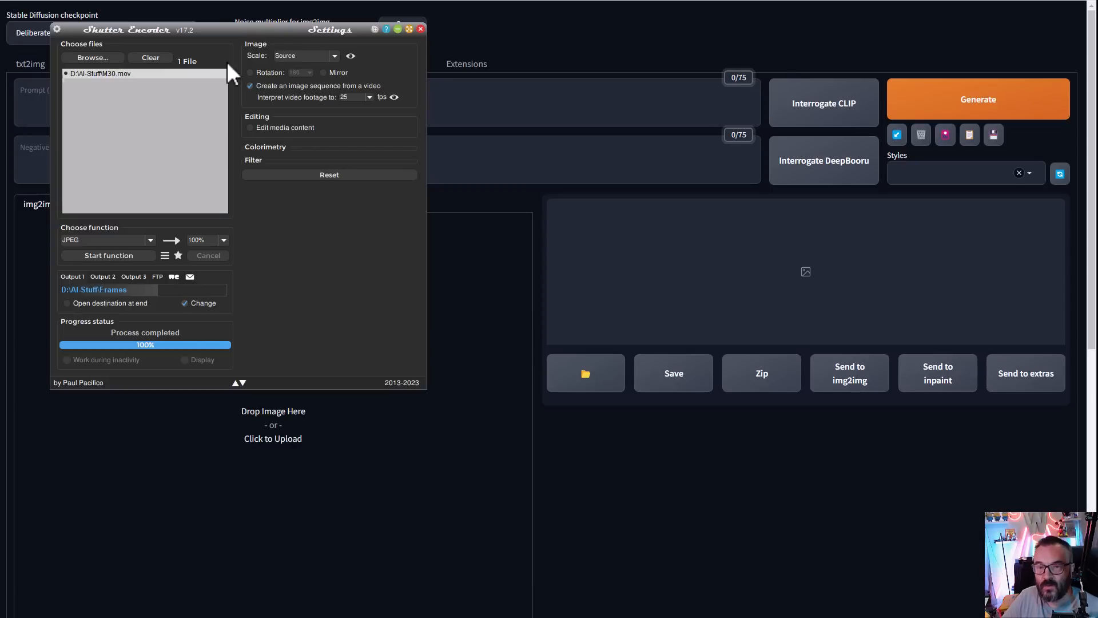
- Keep the scale at Source and export the video's frames to D:\AI-Stuff\Frames
{"action": "left_click", "coordinate": [326, 56]}
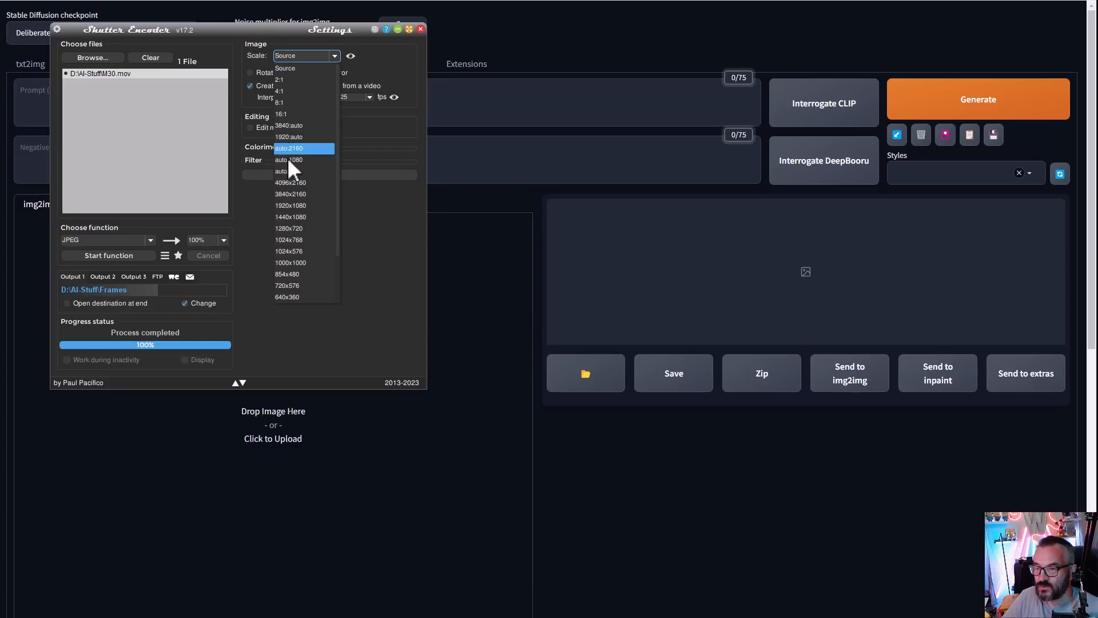
{"action": "left_click", "coordinate": [393, 251]}
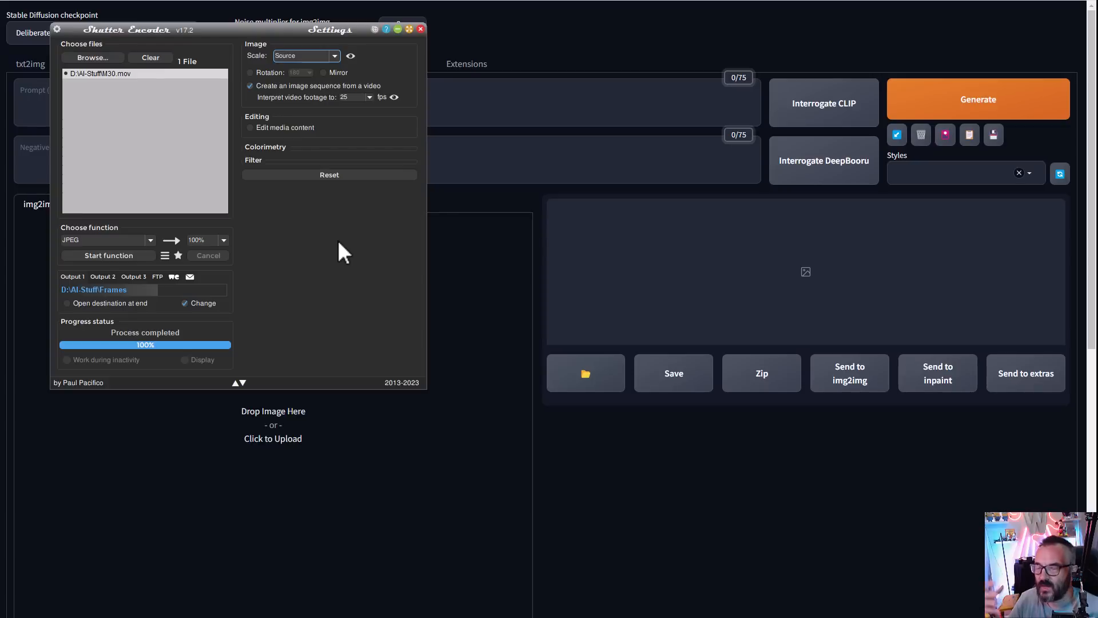
{"action": "left_click", "coordinate": [92, 255]}
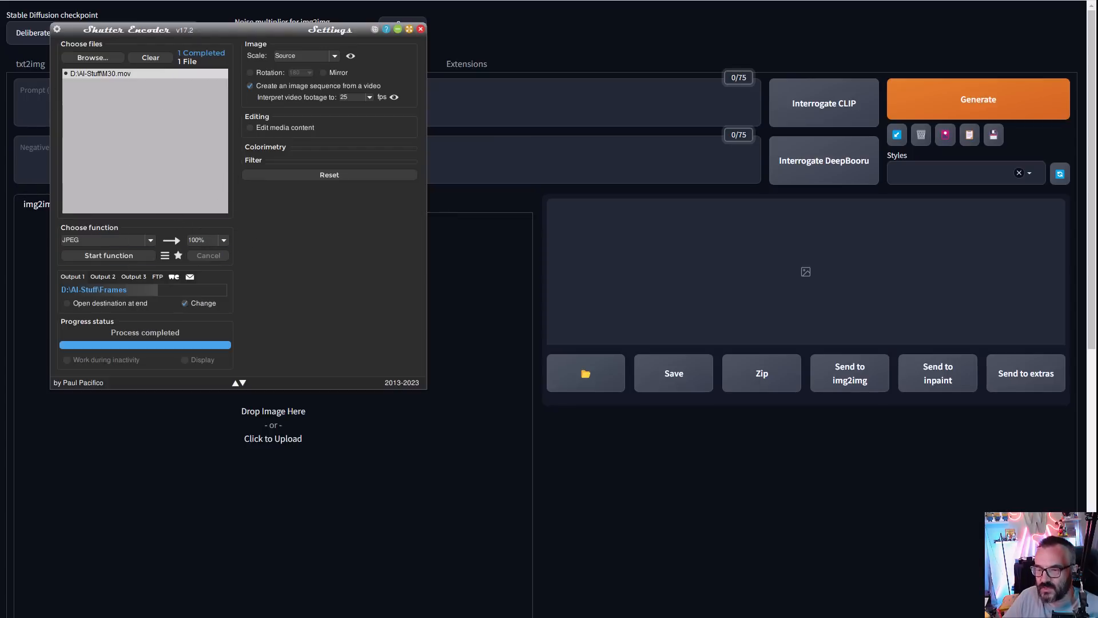
- Switch to the Frames folder in File Explorer and look through the exported JPEG frames
{"action": "key", "text": "alt+Tab"}
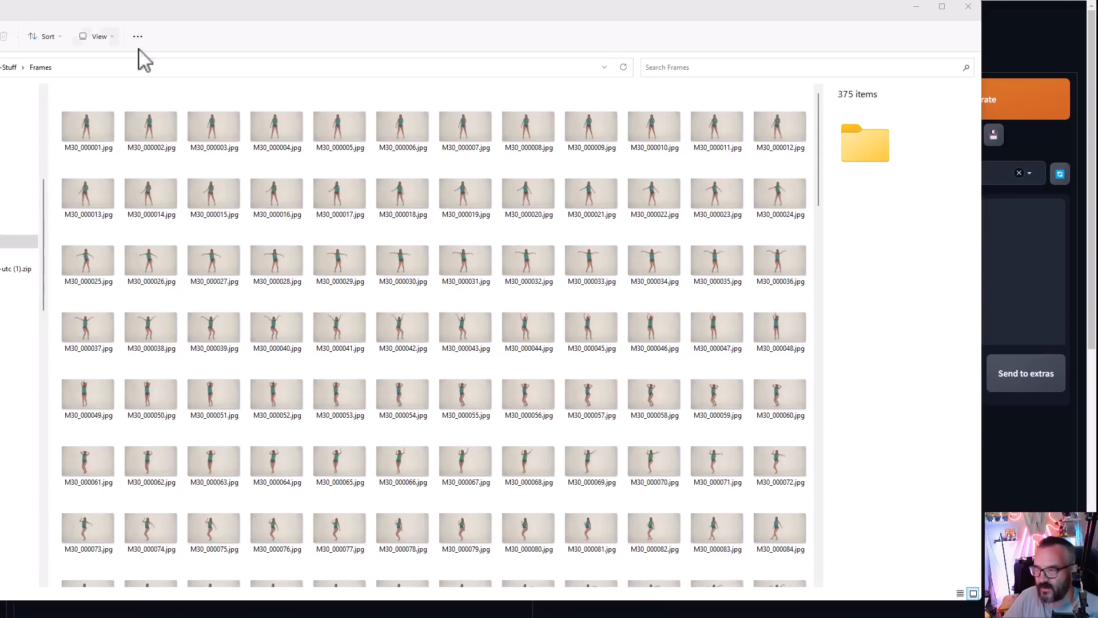
{"action": "left_click_drag", "start_coordinate": [240, 6], "coordinate": [216, 16]}
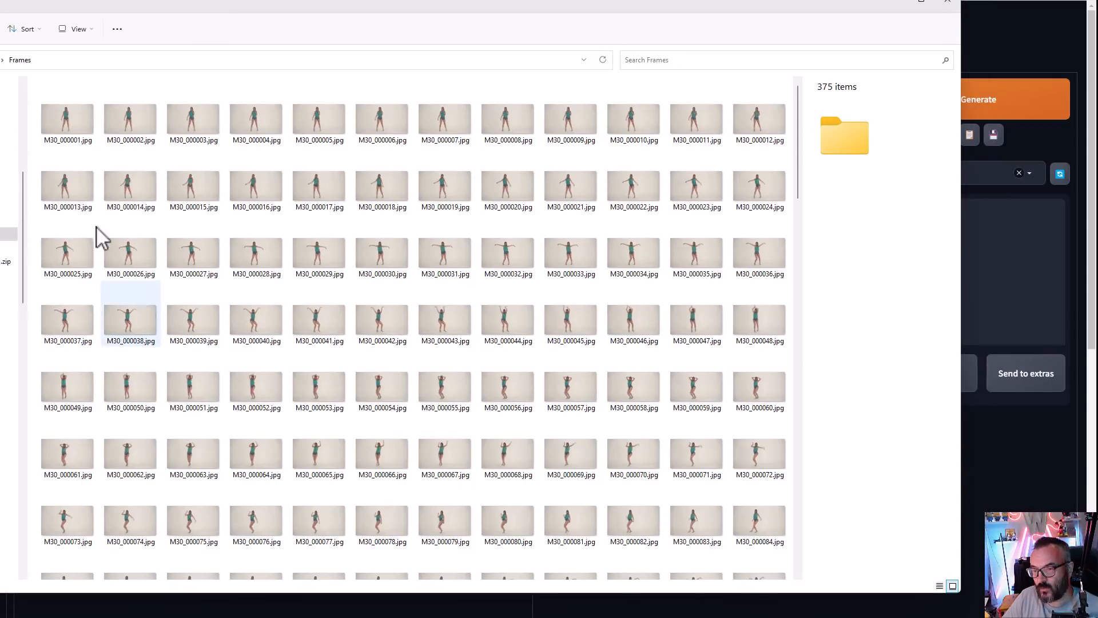
{"action": "scroll", "coordinate": [625, 360], "scroll_direction": "down", "scroll_amount": 15}
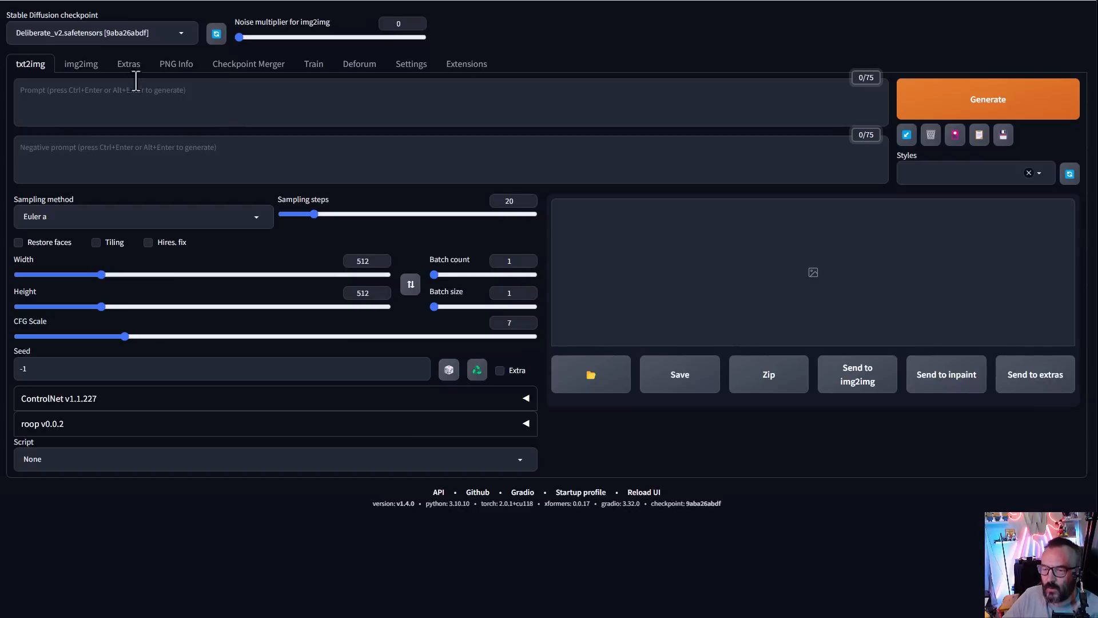
- Load an exported video frame into img2img and enter the prompt "slimy alien, translucent, liquid, slime"
{"action": "left_click", "coordinate": [80, 65]}
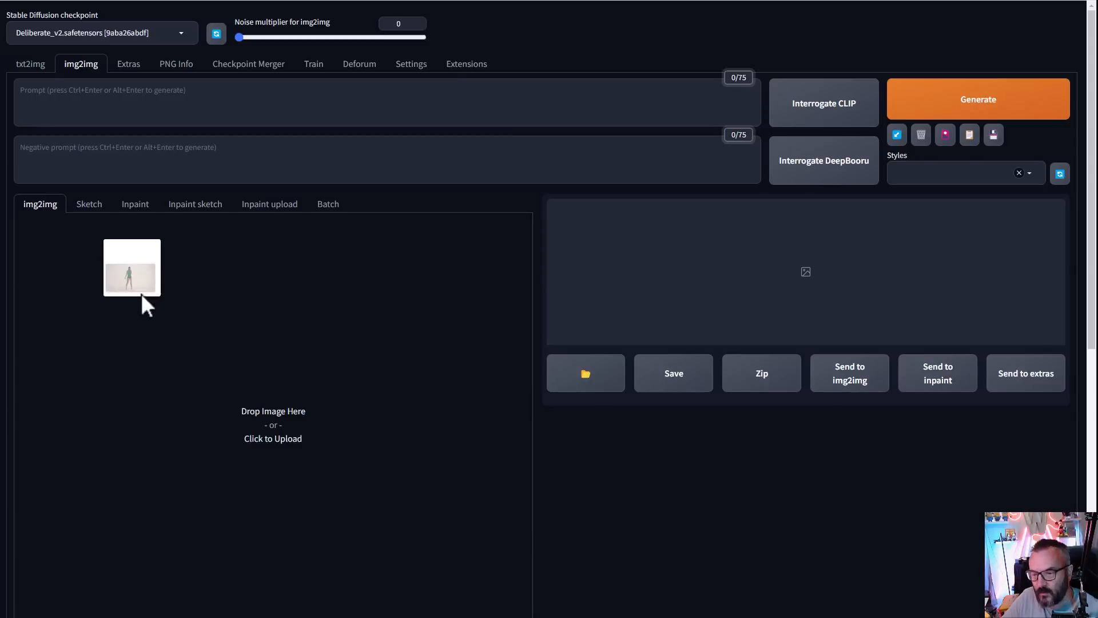
{"action": "left_click_drag", "start_coordinate": [147, 306], "coordinate": [307, 410]}
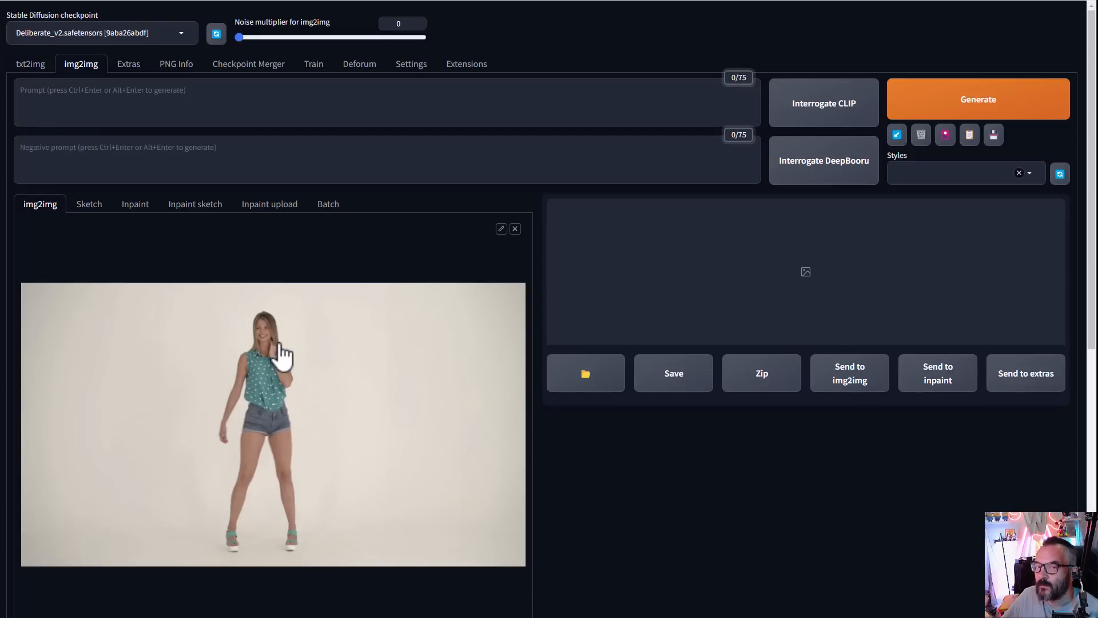
{"action": "left_click", "coordinate": [138, 101]}
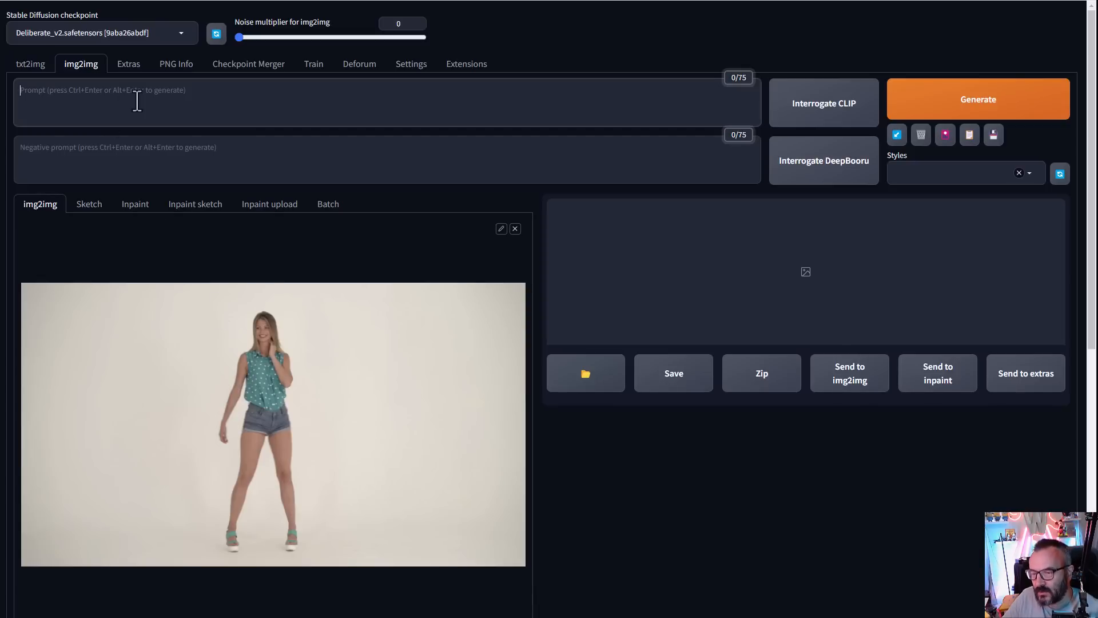
{"action": "key", "text": "ctrl+v"}
- Set the img2img output width to 912 and the sampling steps to 25
{"action": "scroll", "coordinate": [121, 396], "scroll_direction": "down", "scroll_amount": 7}
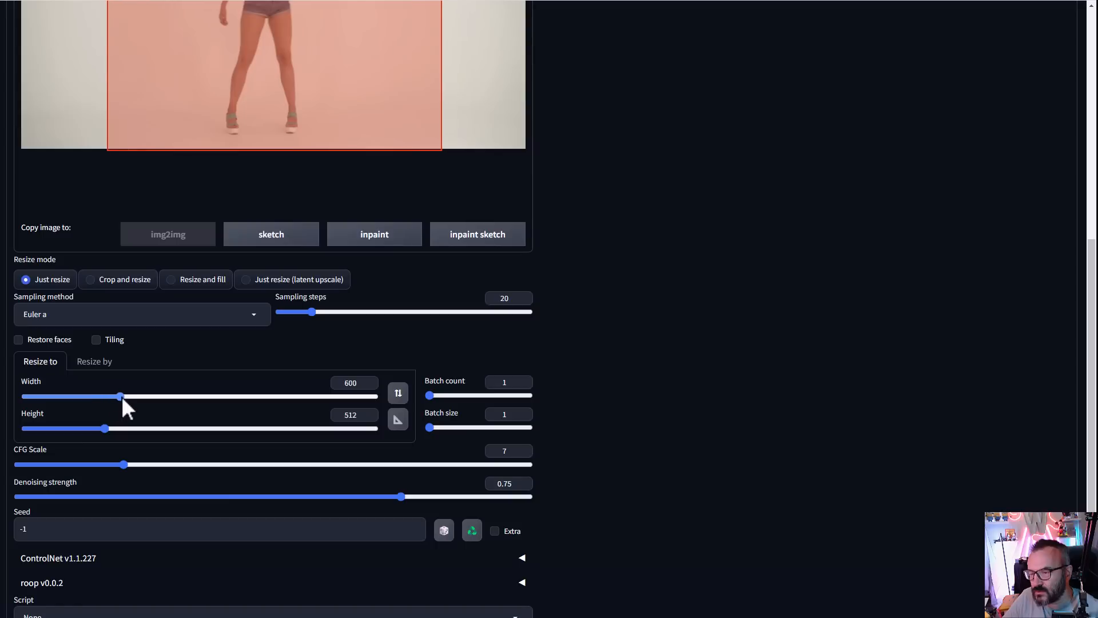
{"action": "left_click_drag", "start_coordinate": [121, 396], "coordinate": [174, 394]}
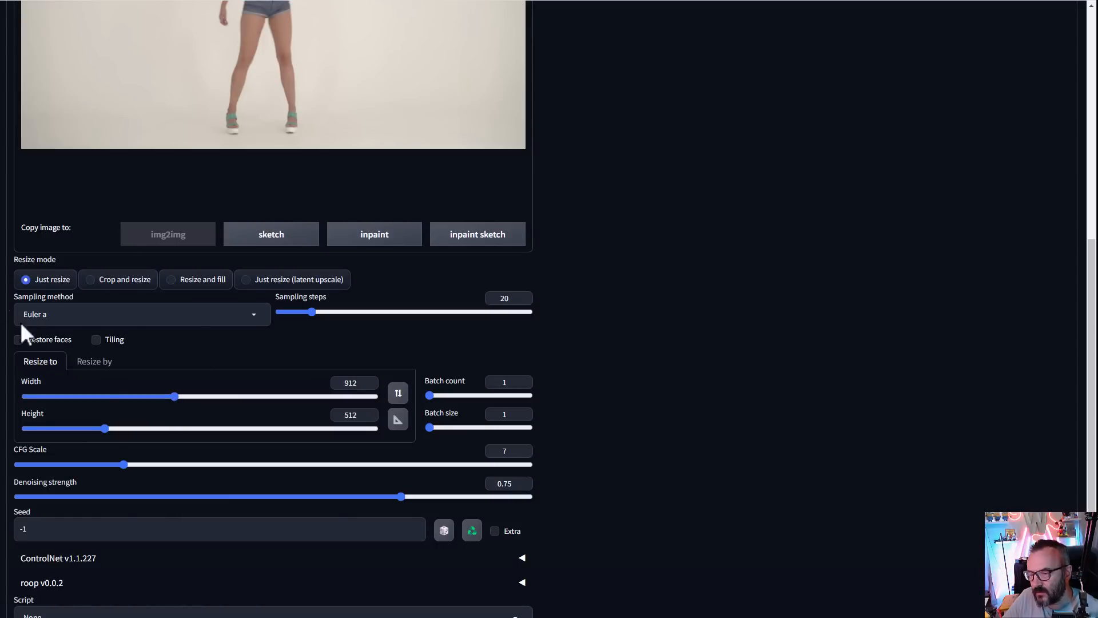
{"action": "scroll", "coordinate": [83, 298], "scroll_direction": "up", "scroll_amount": 1}
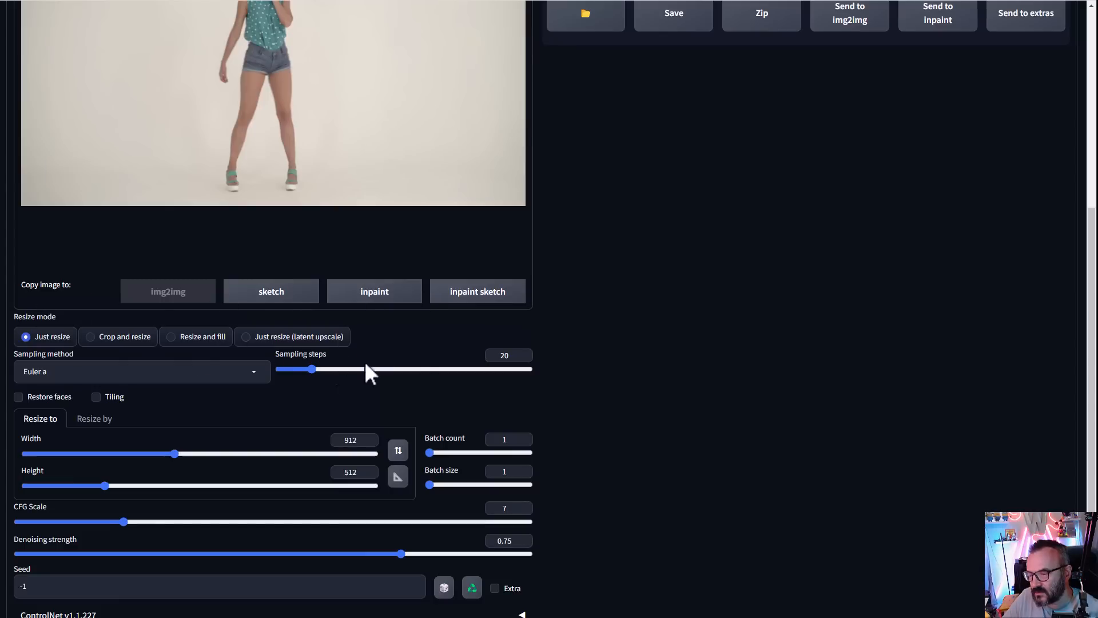
{"action": "double_click", "coordinate": [503, 356]}
{"action": "type", "text": "25"}
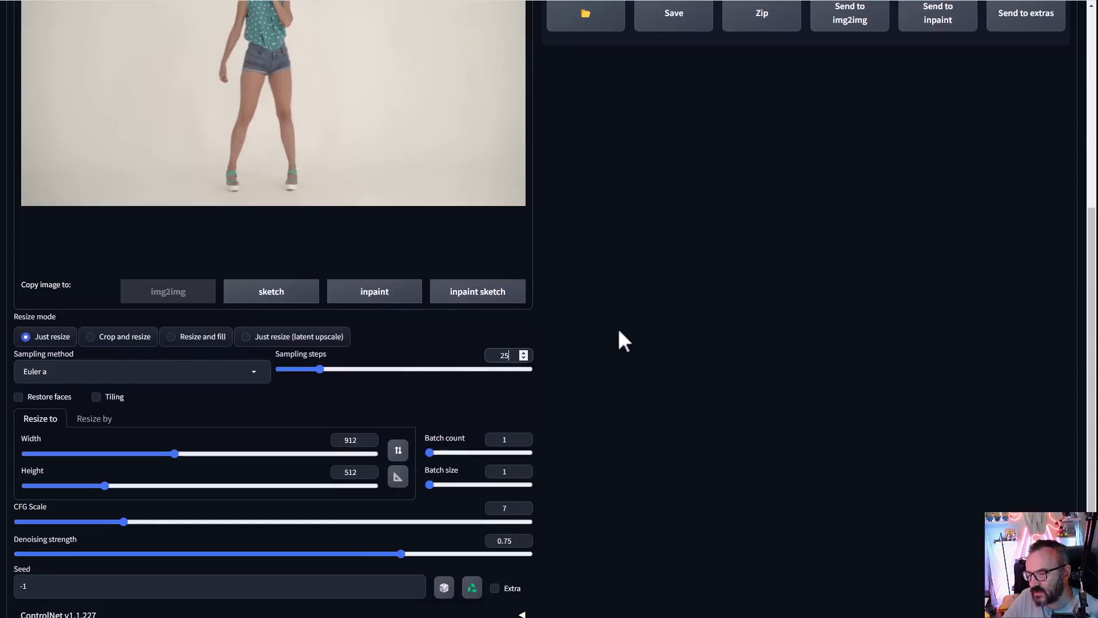
- Set the noise multiplier for img2img to 0
{"action": "scroll", "coordinate": [624, 343], "scroll_direction": "down", "scroll_amount": 2}
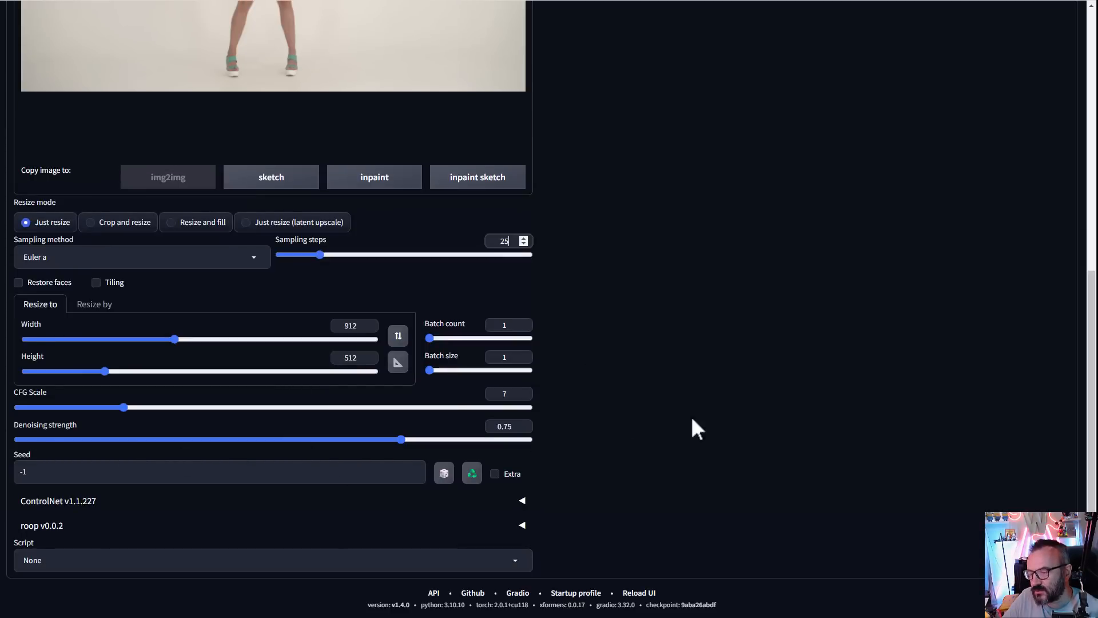
{"action": "scroll", "coordinate": [661, 424], "scroll_direction": "up", "scroll_amount": 8}
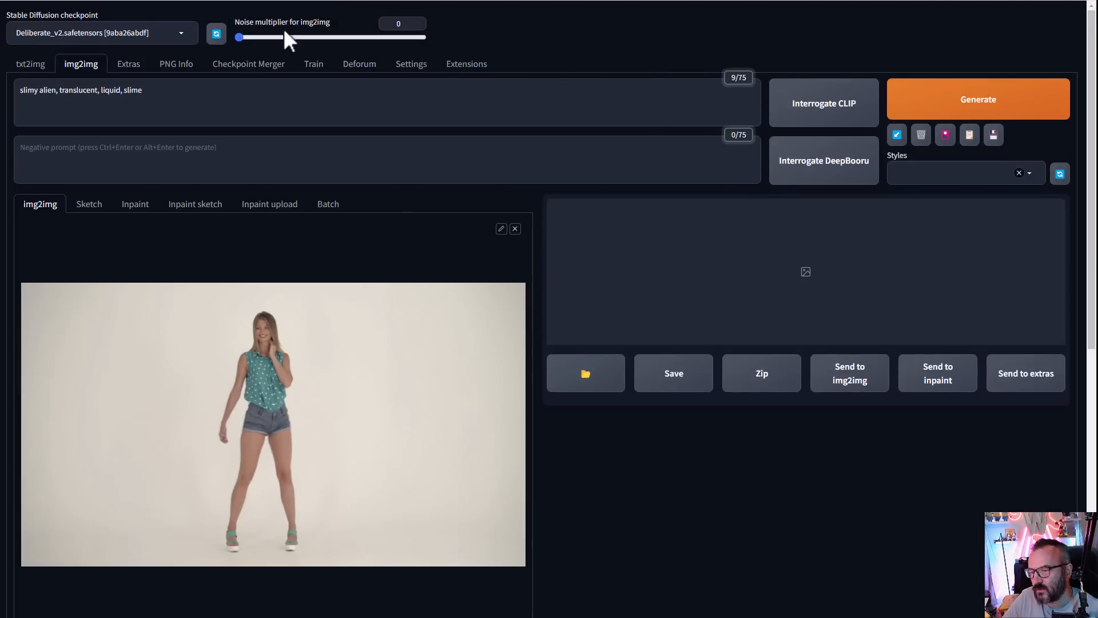
{"action": "left_click_drag", "start_coordinate": [250, 36], "coordinate": [187, 47]}
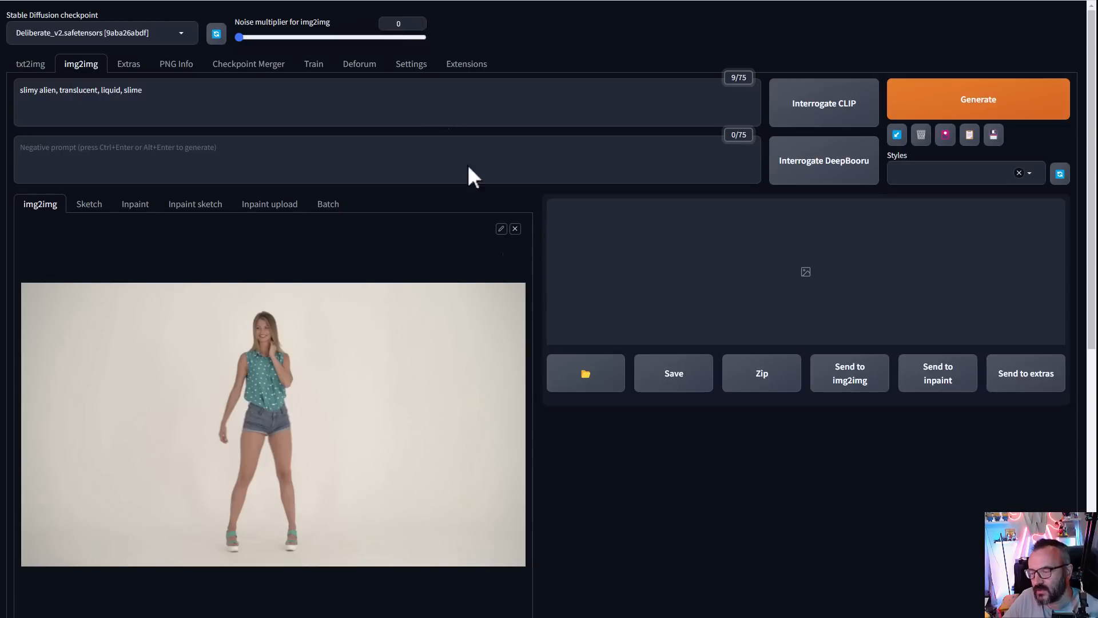
- Generate a test image from the loaded frame using the slimy alien prompt
{"action": "left_click", "coordinate": [966, 92]}
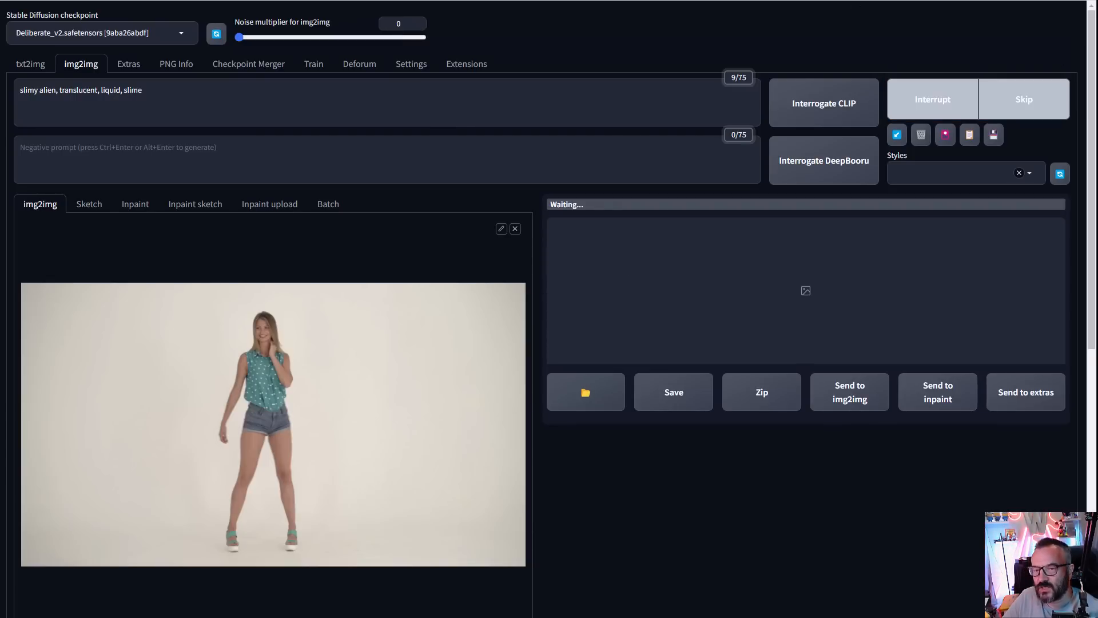
{"action": "left_click", "coordinate": [603, 265]}
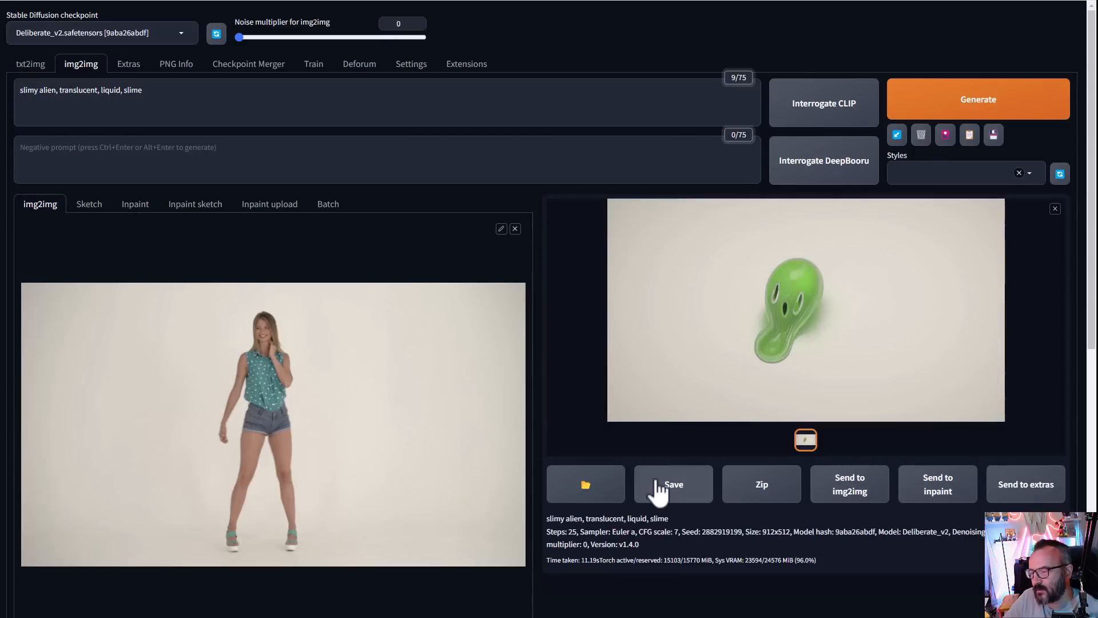
- Load the video frame as the single image in both ControlNet Unit 0 and ControlNet Unit 1
{"action": "scroll", "coordinate": [555, 333], "scroll_direction": "down", "scroll_amount": 8}
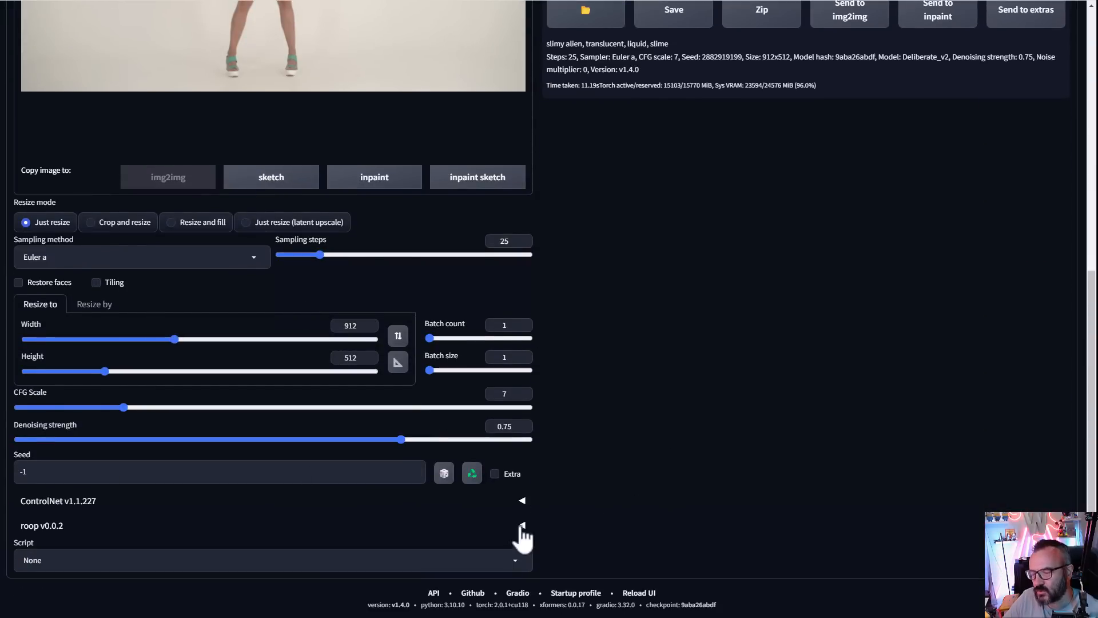
{"action": "left_click", "coordinate": [522, 501]}
{"action": "scroll", "coordinate": [661, 402], "scroll_direction": "down", "scroll_amount": 7}
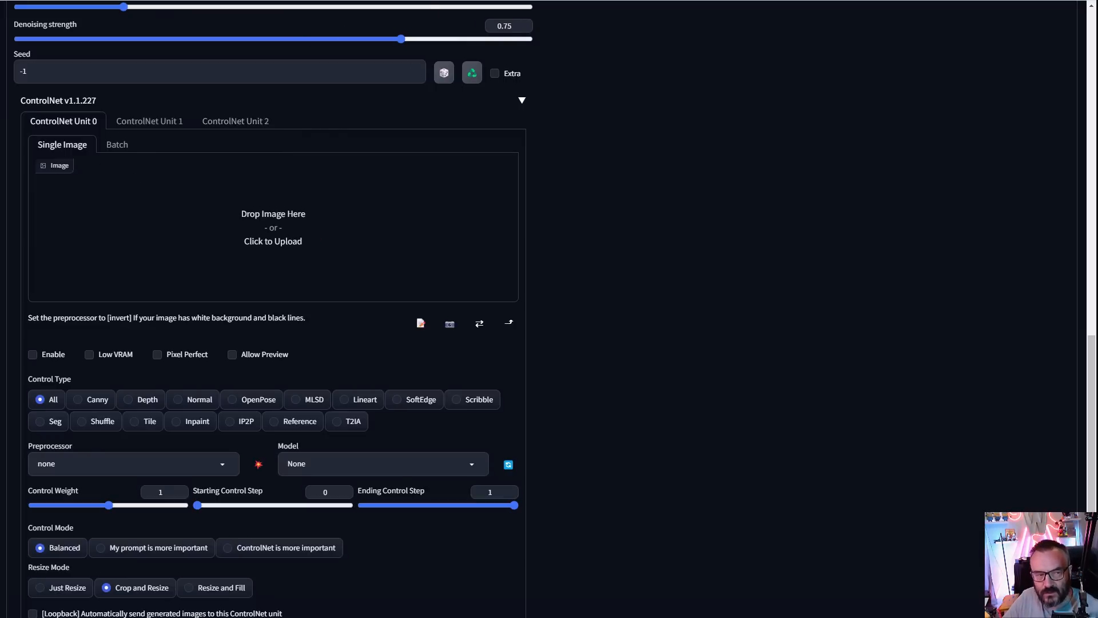
{"action": "left_click_drag", "start_coordinate": [147, 172], "coordinate": [283, 252]}
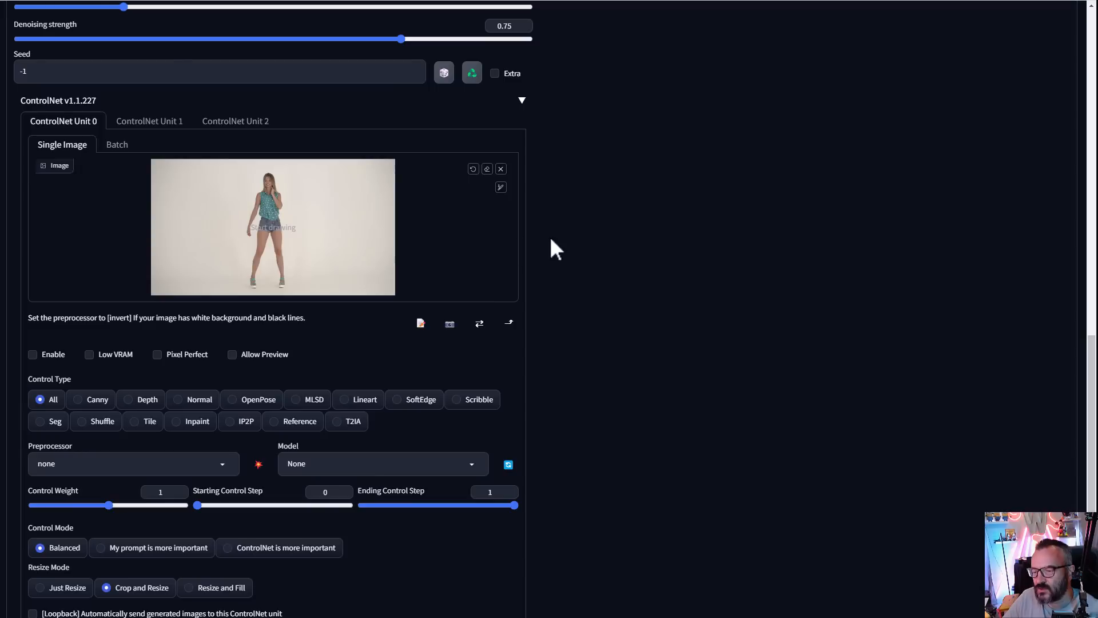
{"action": "left_click", "coordinate": [147, 121]}
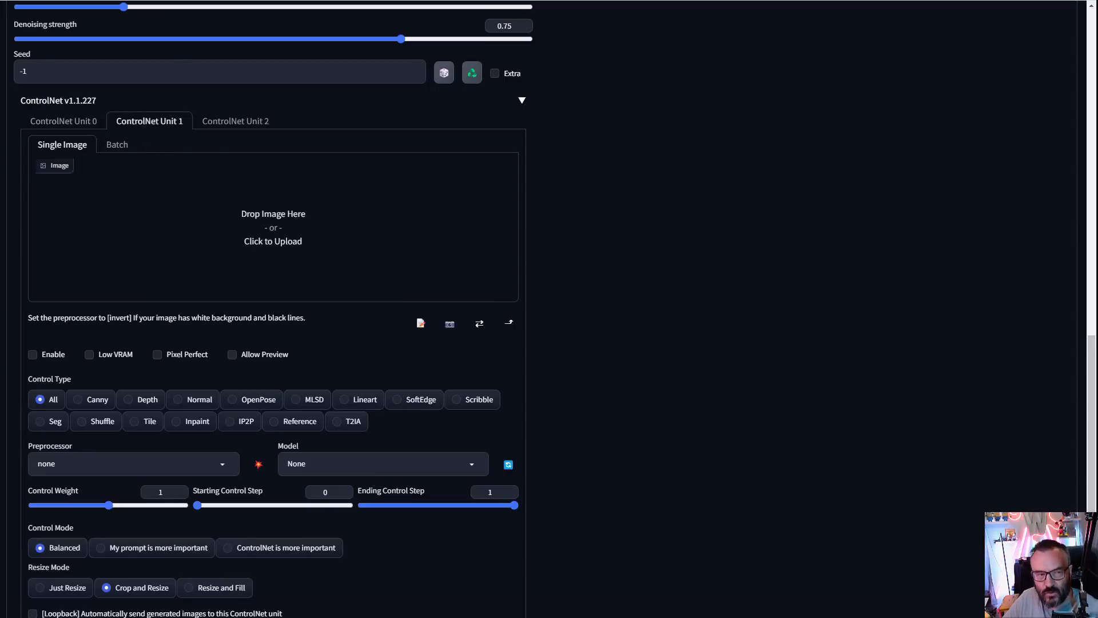
{"action": "left_click_drag", "start_coordinate": [147, 172], "coordinate": [309, 234]}
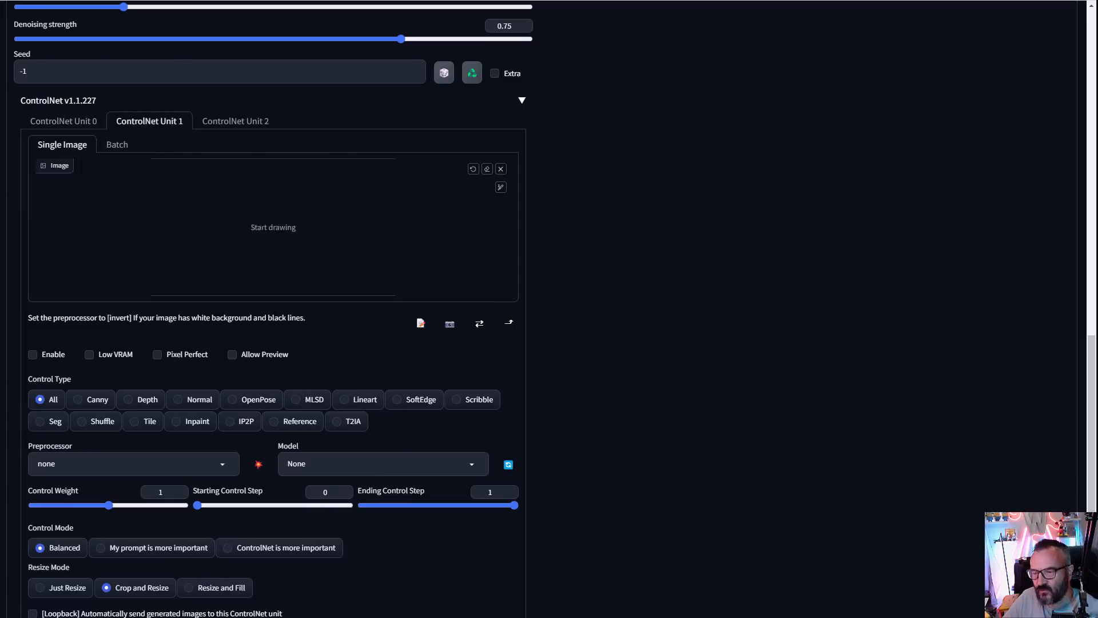
{"action": "left_click", "coordinate": [232, 120]}
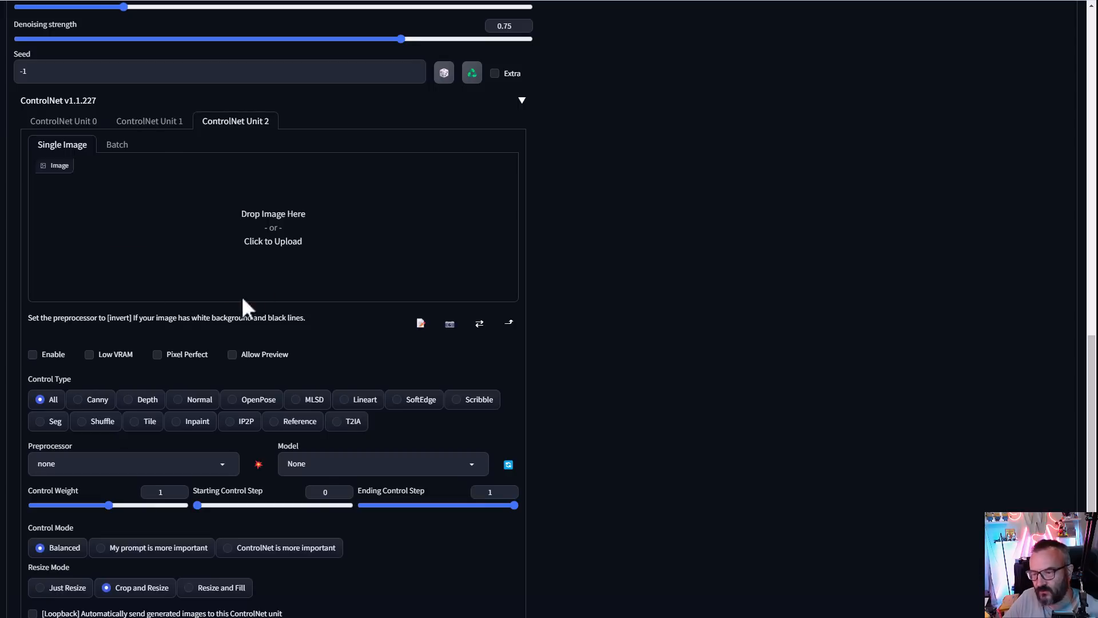
- Enable ControlNet Unit 0 and set its control type to IP2P
{"action": "left_click", "coordinate": [64, 121]}
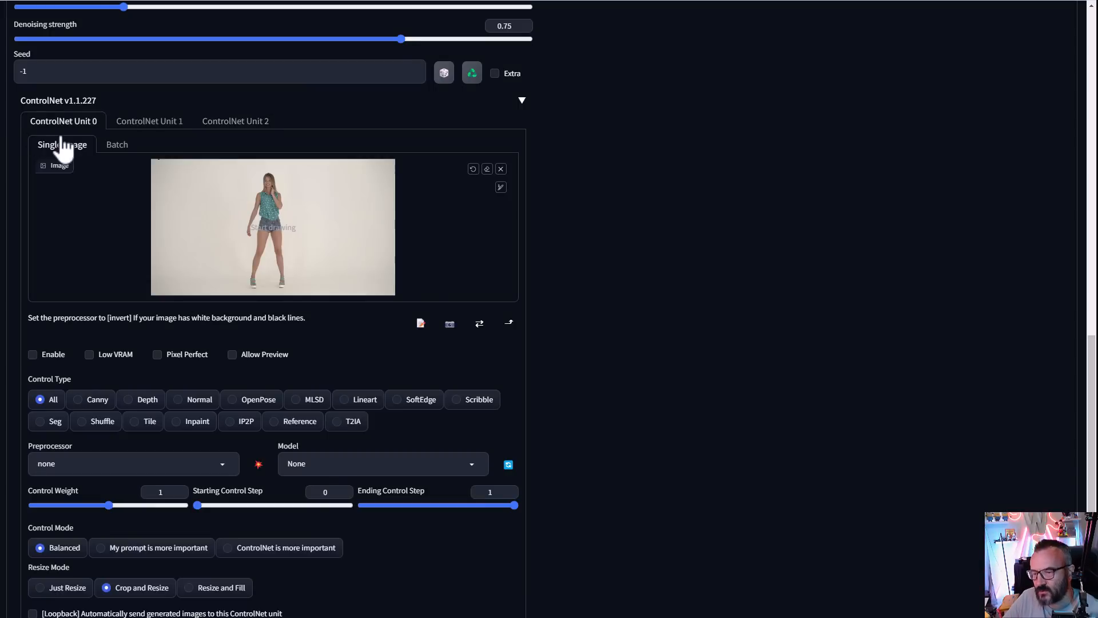
{"action": "left_click", "coordinate": [48, 355]}
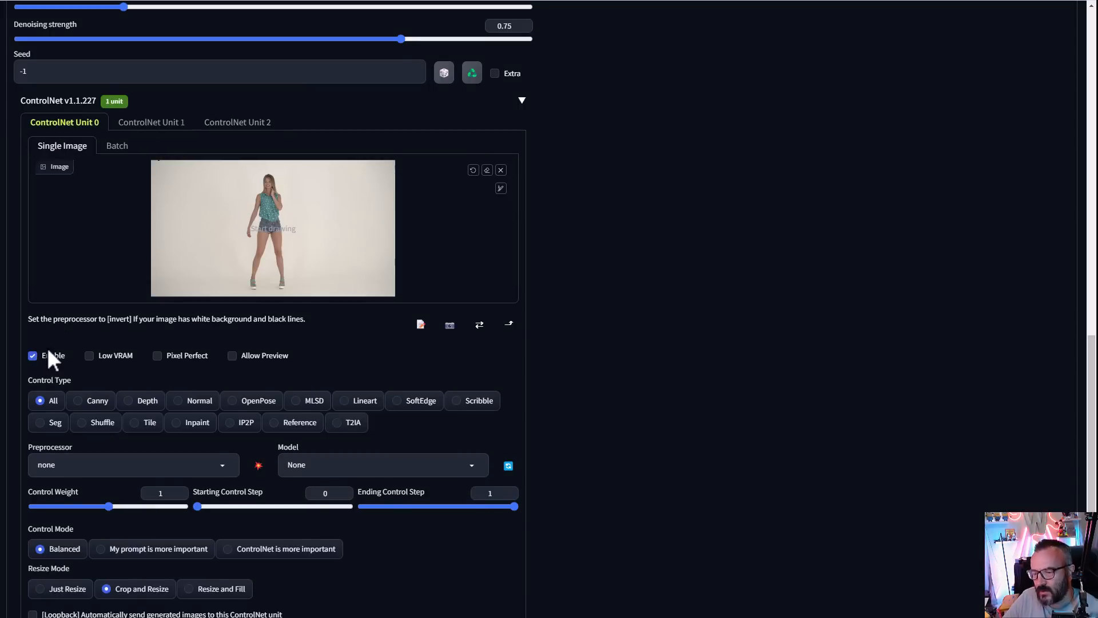
{"action": "left_click", "coordinate": [233, 424]}
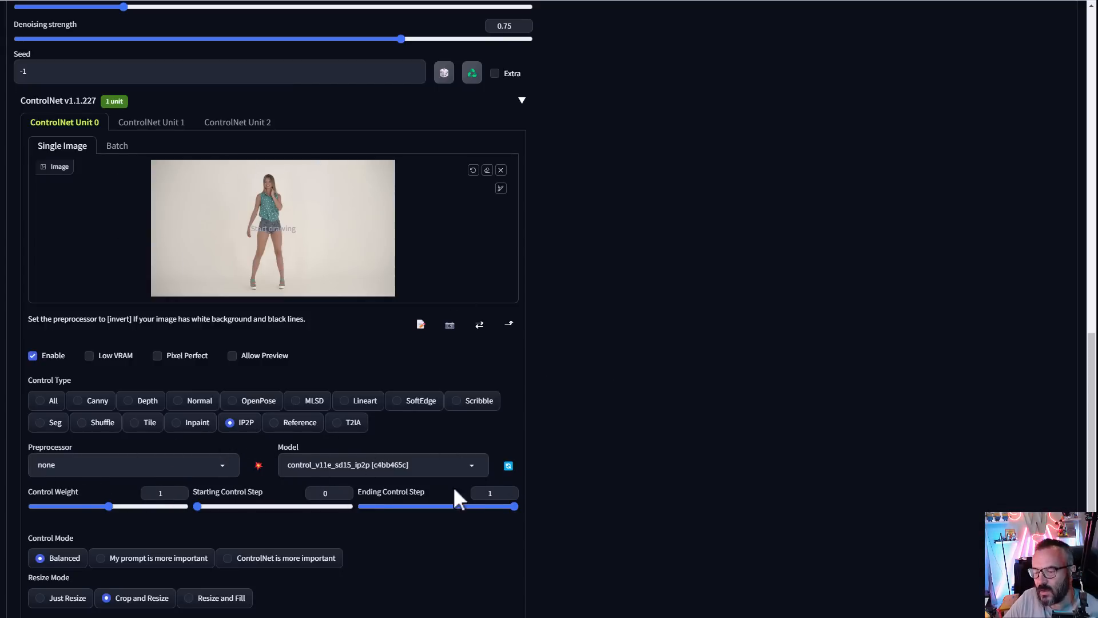
- Look over the ControlNet Unit 0 settings, including its batch input directory option
{"action": "scroll", "coordinate": [579, 449], "scroll_direction": "up", "scroll_amount": 4}
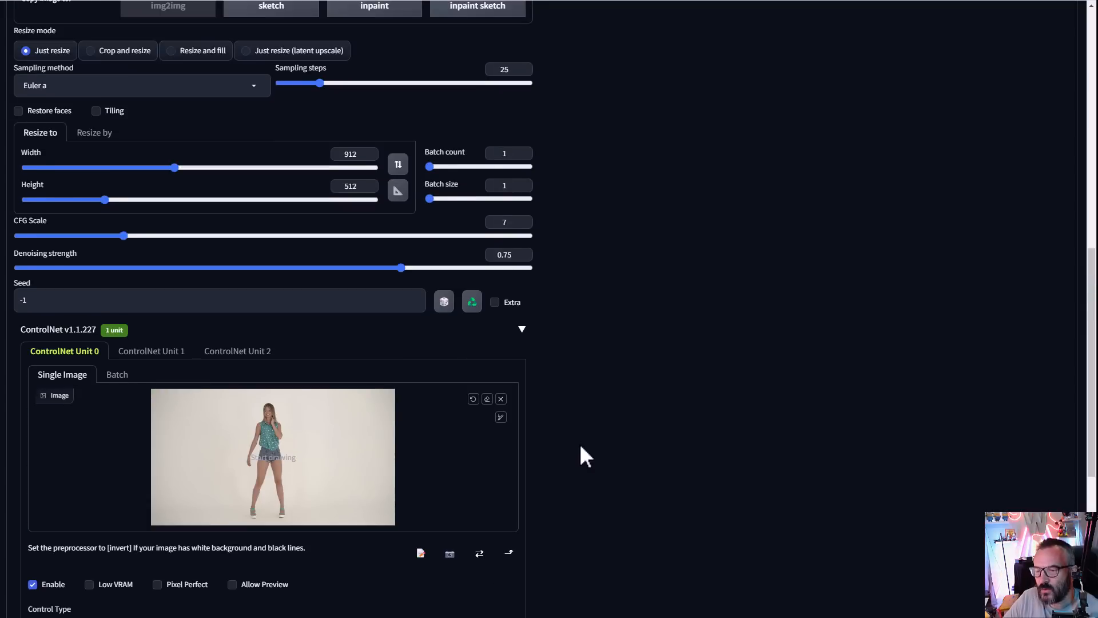
{"action": "scroll", "coordinate": [579, 450], "scroll_direction": "down", "scroll_amount": 3}
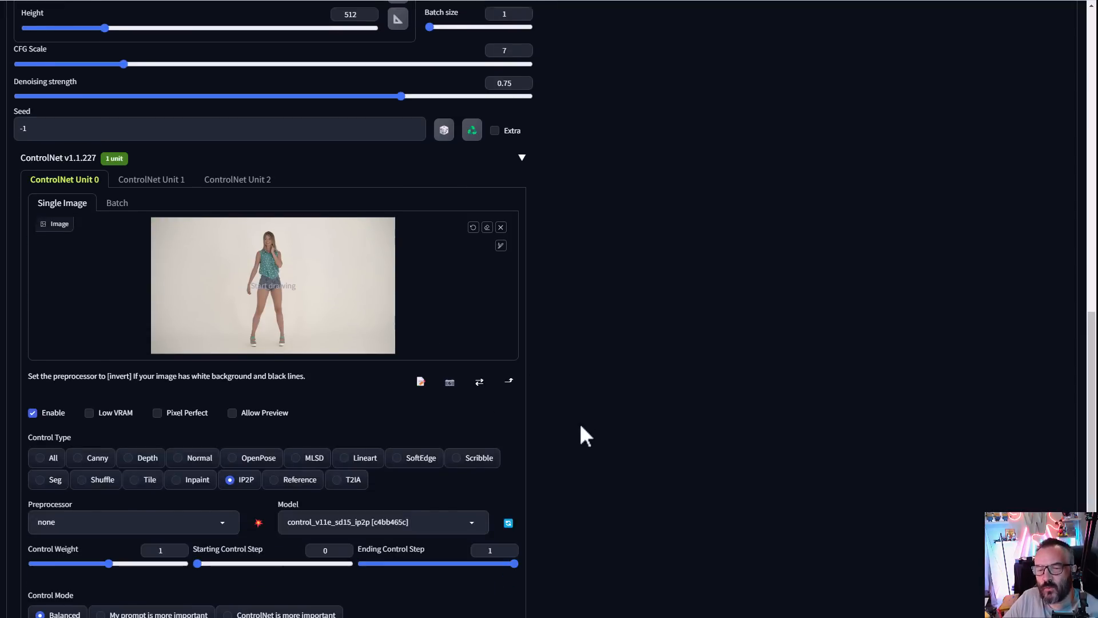
{"action": "scroll", "coordinate": [582, 441], "scroll_direction": "up", "scroll_amount": 3}
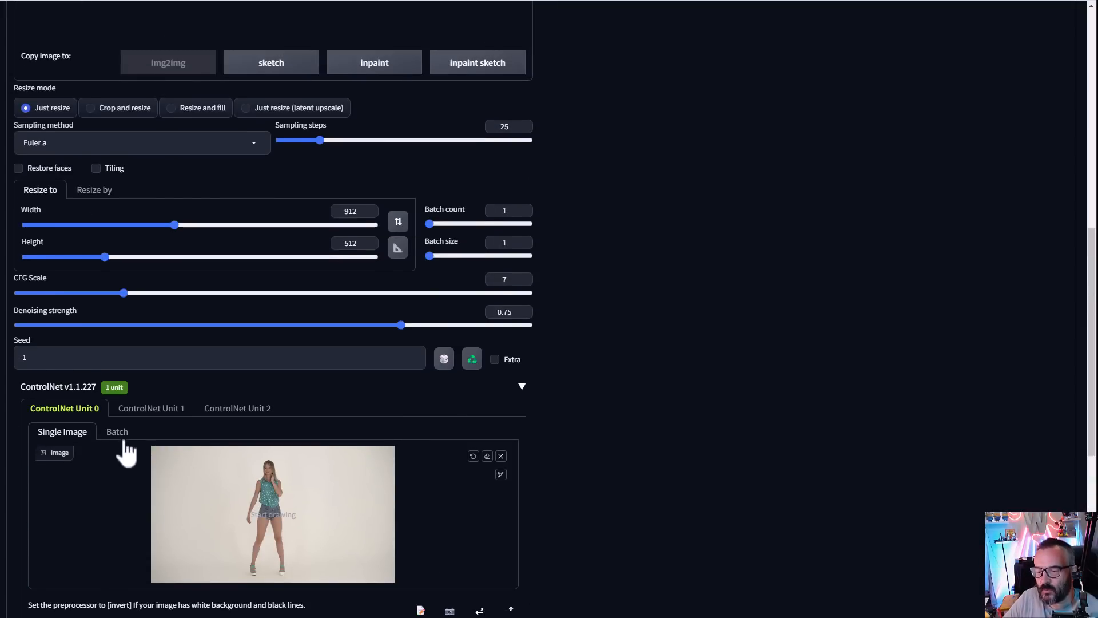
{"action": "left_click", "coordinate": [118, 376]}
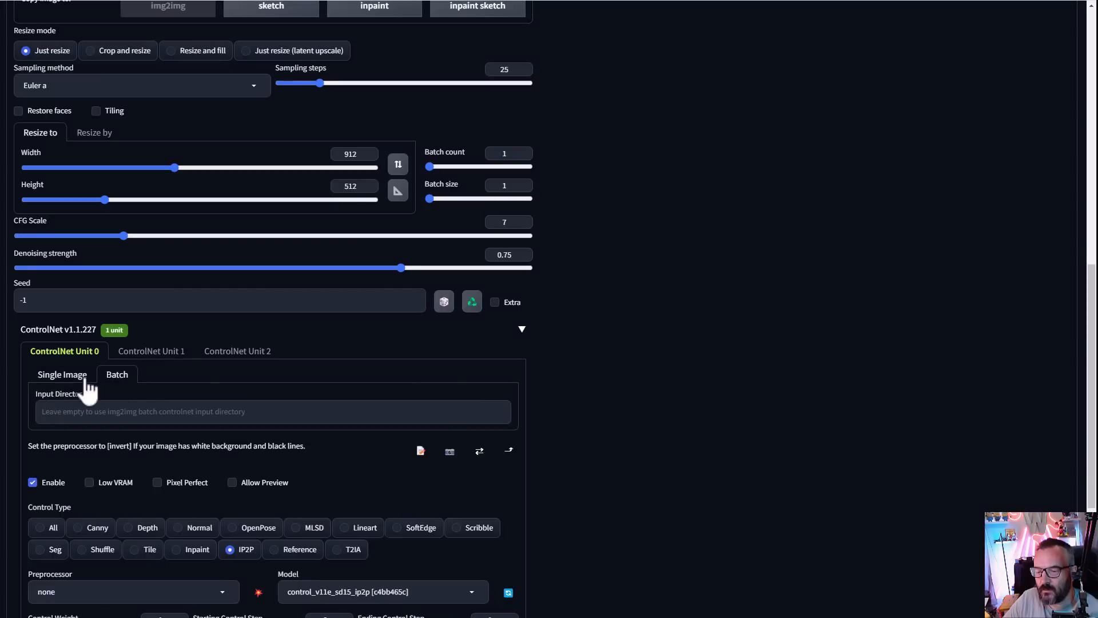
{"action": "left_click", "coordinate": [84, 375]}
{"action": "scroll", "coordinate": [607, 410], "scroll_direction": "down", "scroll_amount": 4}
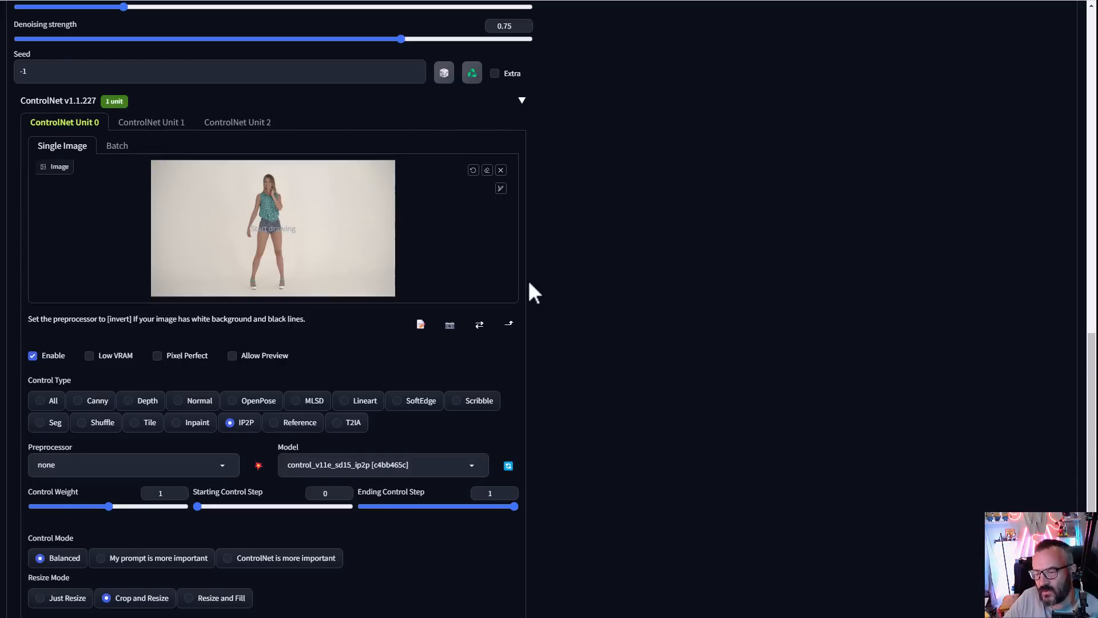
{"action": "scroll", "coordinate": [528, 286], "scroll_direction": "down", "scroll_amount": 3}
{"action": "scroll", "coordinate": [595, 380], "scroll_direction": "up", "scroll_amount": 2}
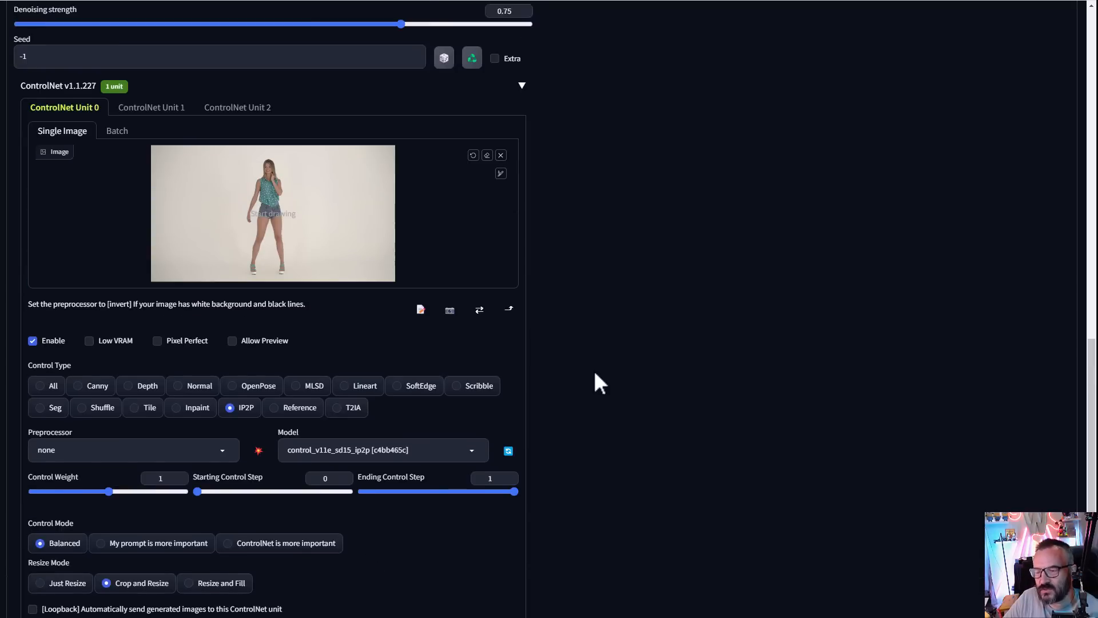
{"action": "scroll", "coordinate": [593, 380], "scroll_direction": "up", "scroll_amount": 1}
{"action": "scroll", "coordinate": [143, 221], "scroll_direction": "down", "scroll_amount": 1}
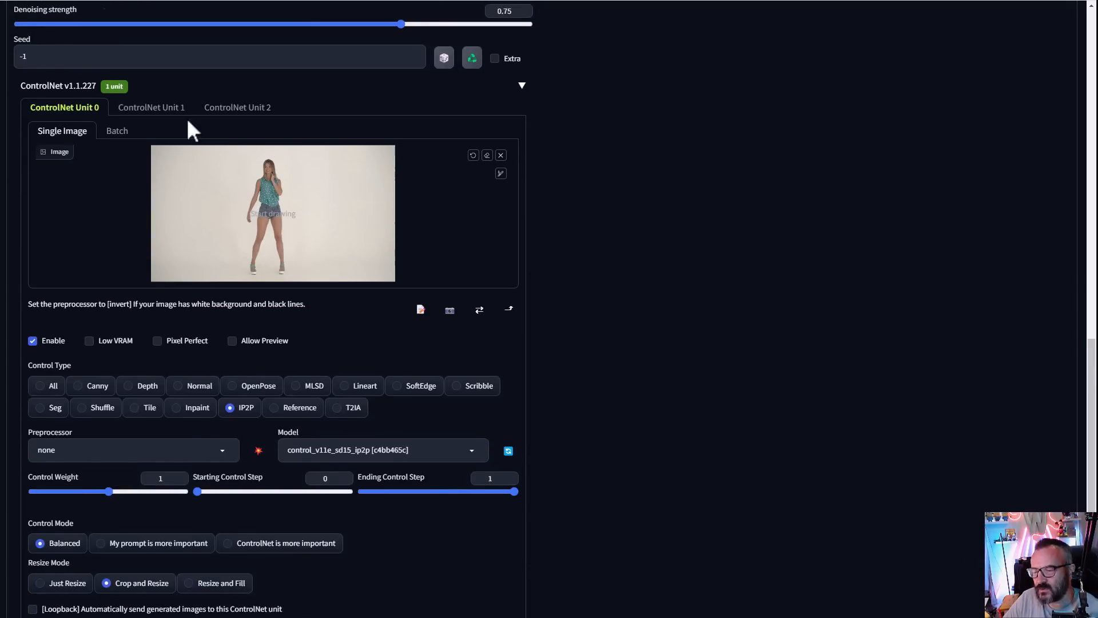
- Turn on Pixel Perfect for ControlNet Unit 0 and set its control mode to "ControlNet is more important"
{"action": "scroll", "coordinate": [111, 177], "scroll_direction": "down", "scroll_amount": 1}
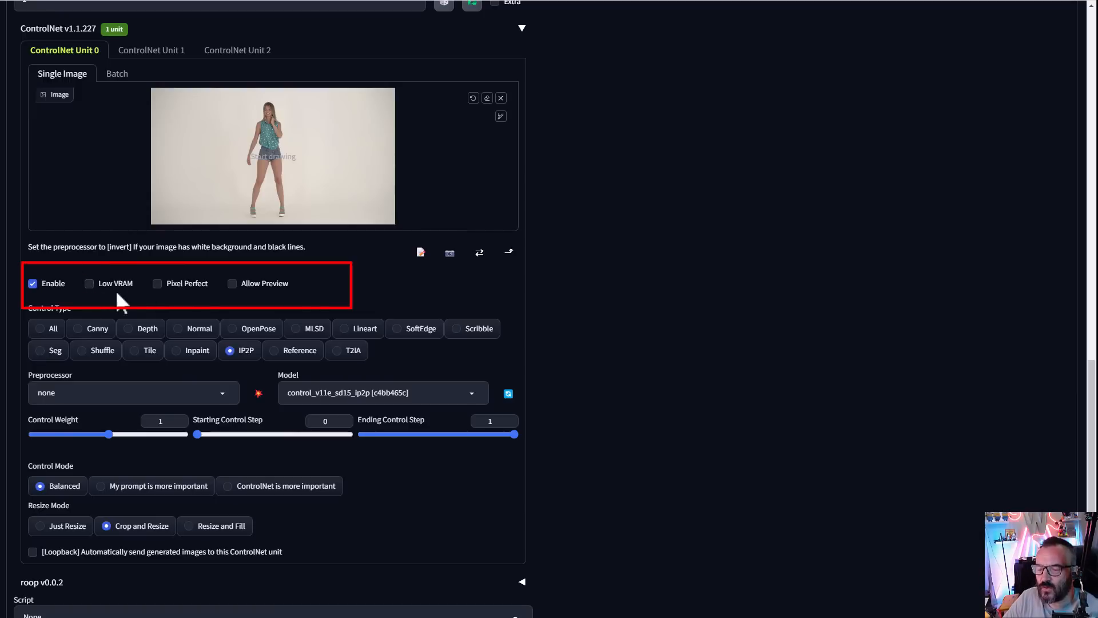
{"action": "left_click", "coordinate": [161, 284]}
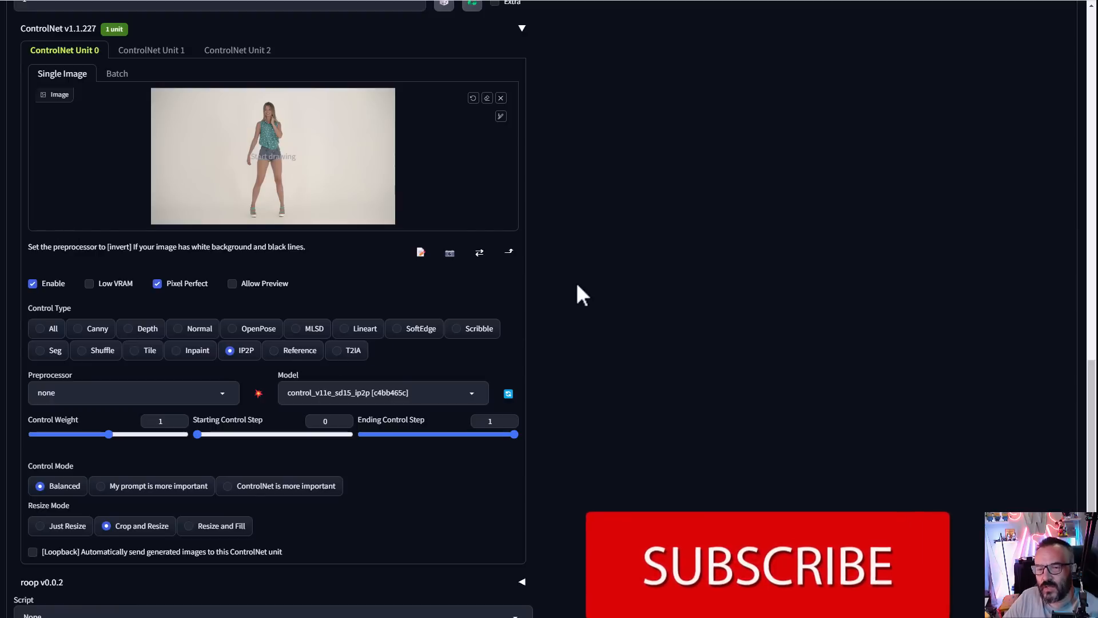
{"action": "scroll", "coordinate": [600, 294], "scroll_direction": "down", "scroll_amount": 1}
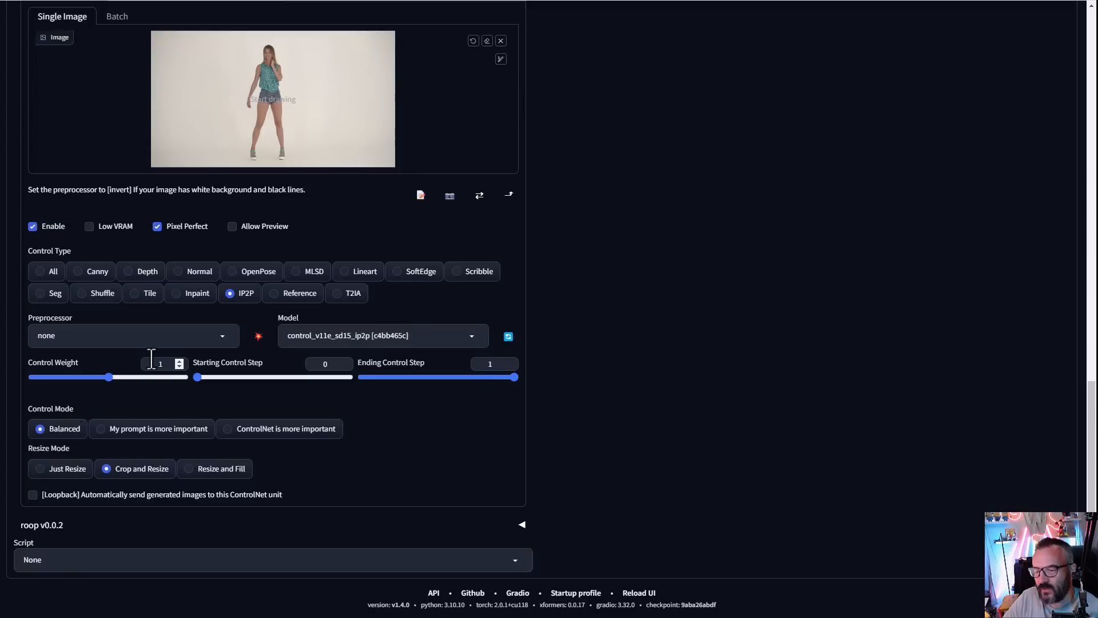
{"action": "left_click", "coordinate": [287, 433]}
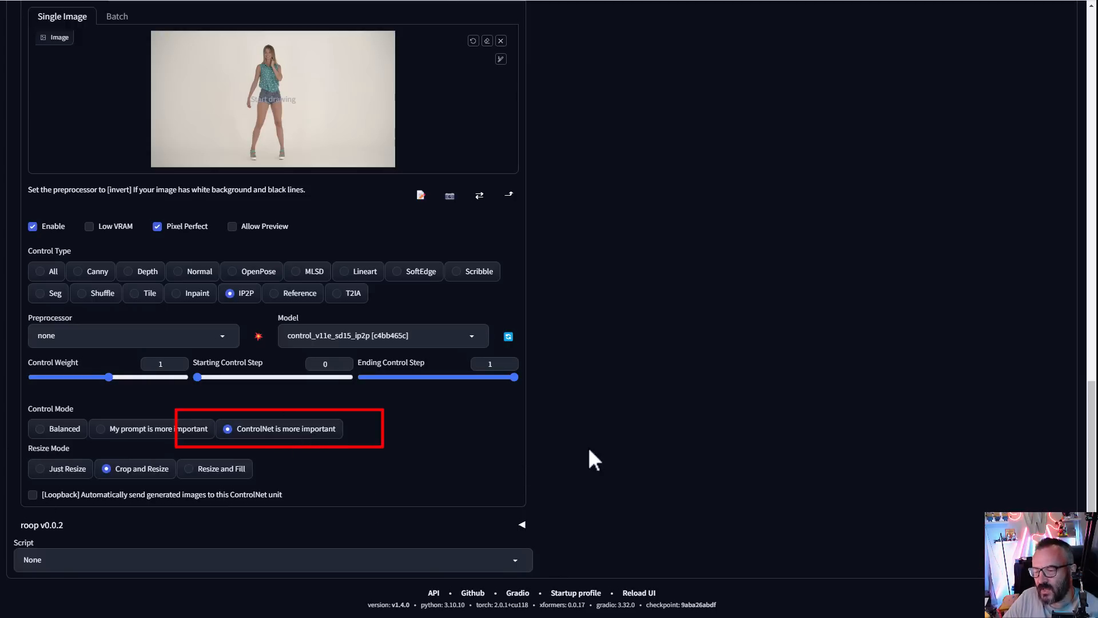
- Generate a new image with the IP2P ControlNet unit active and inspect the output
{"action": "scroll", "coordinate": [590, 450], "scroll_direction": "up", "scroll_amount": 15}
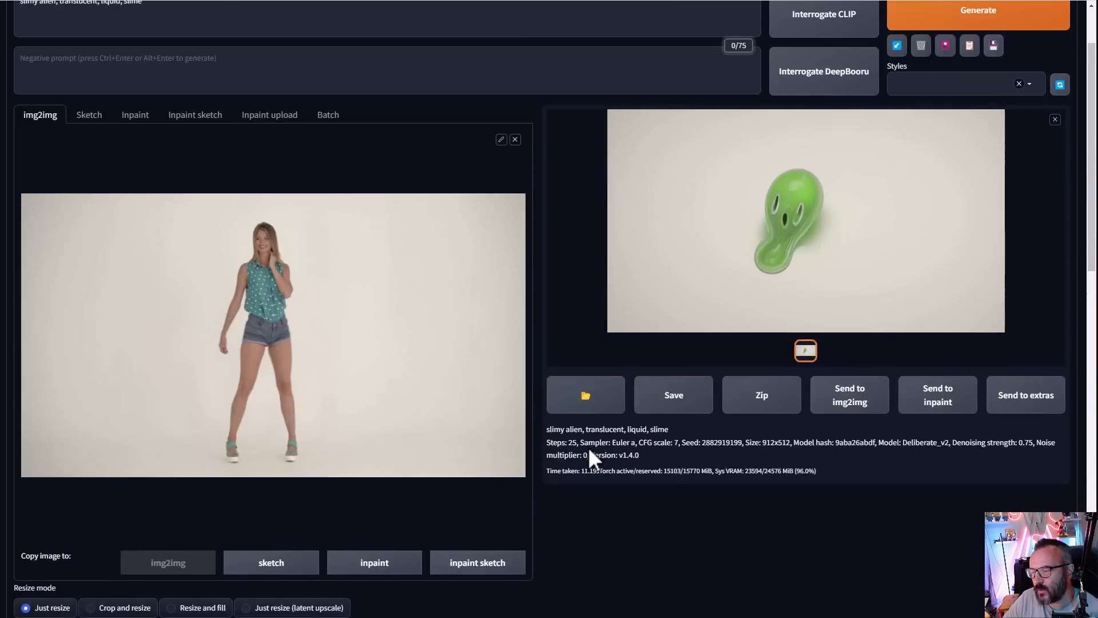
{"action": "scroll", "coordinate": [588, 447], "scroll_direction": "down", "scroll_amount": 1}
{"action": "scroll", "coordinate": [915, 132], "scroll_direction": "up", "scroll_amount": 3}
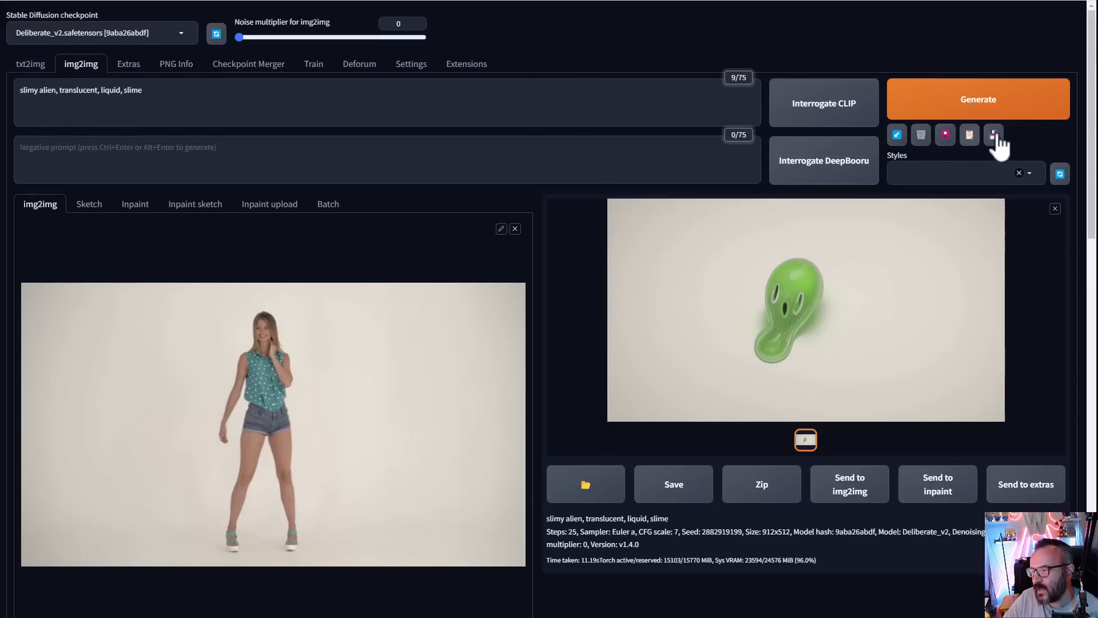
{"action": "left_click", "coordinate": [1006, 102]}
{"action": "scroll", "coordinate": [544, 289], "scroll_direction": "down", "scroll_amount": 10}
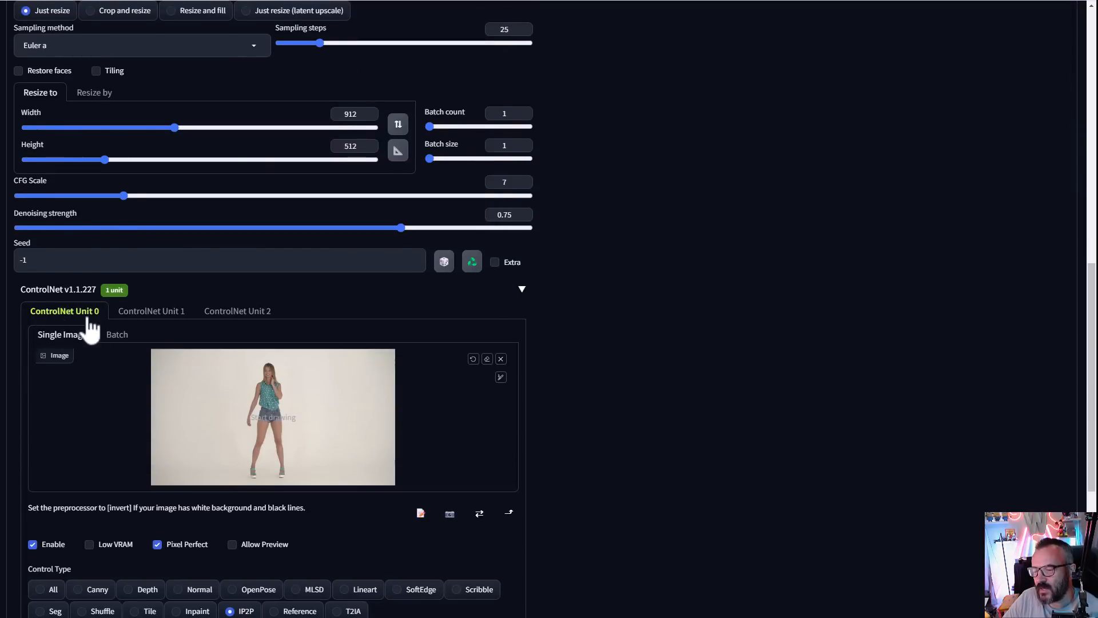
{"action": "scroll", "coordinate": [658, 416], "scroll_direction": "up", "scroll_amount": 1}
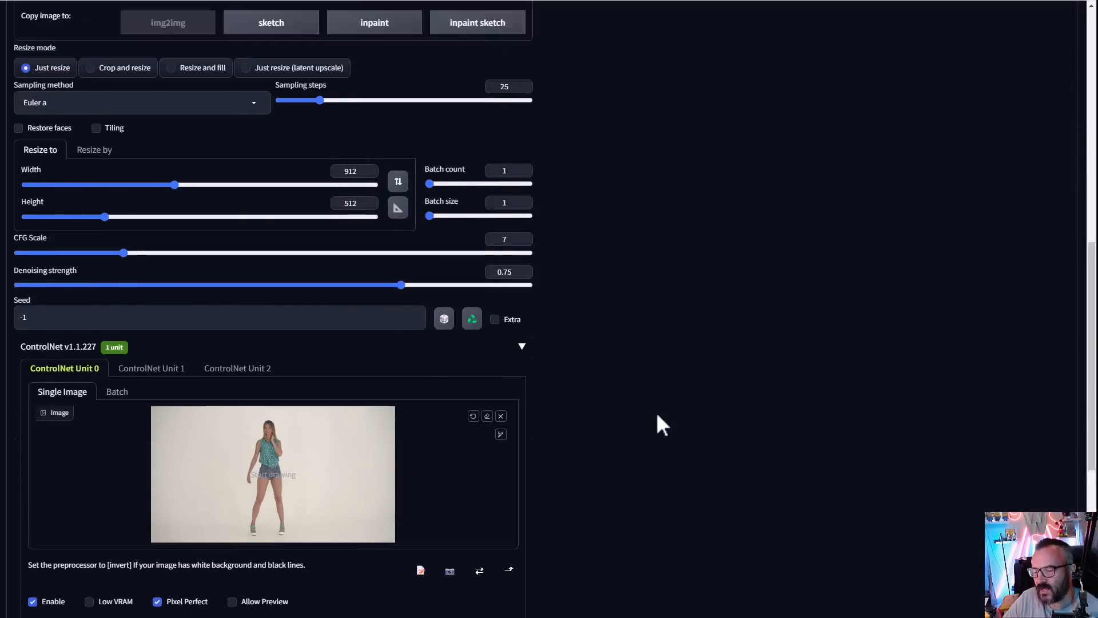
{"action": "scroll", "coordinate": [584, 421], "scroll_direction": "up", "scroll_amount": 11}
{"action": "scroll", "coordinate": [588, 427], "scroll_direction": "down", "scroll_amount": 1}
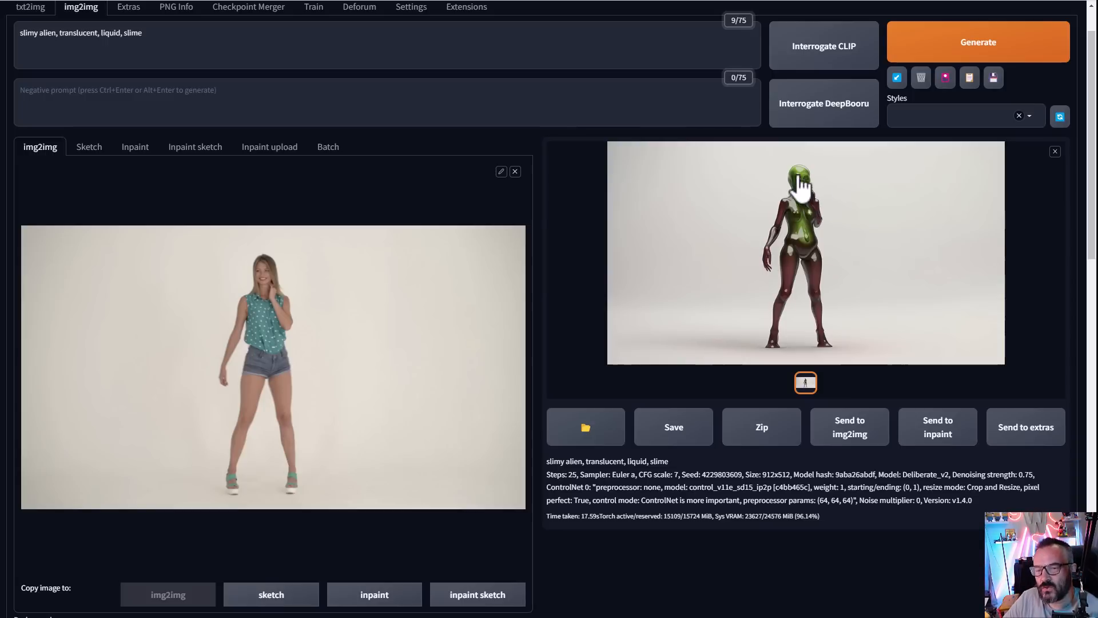
- Enable ControlNet Unit 1 with Pixel Perfect and the OpenPose control type, and run the openpose_full preprocessor preview
{"action": "scroll", "coordinate": [511, 290], "scroll_direction": "down", "scroll_amount": 8}
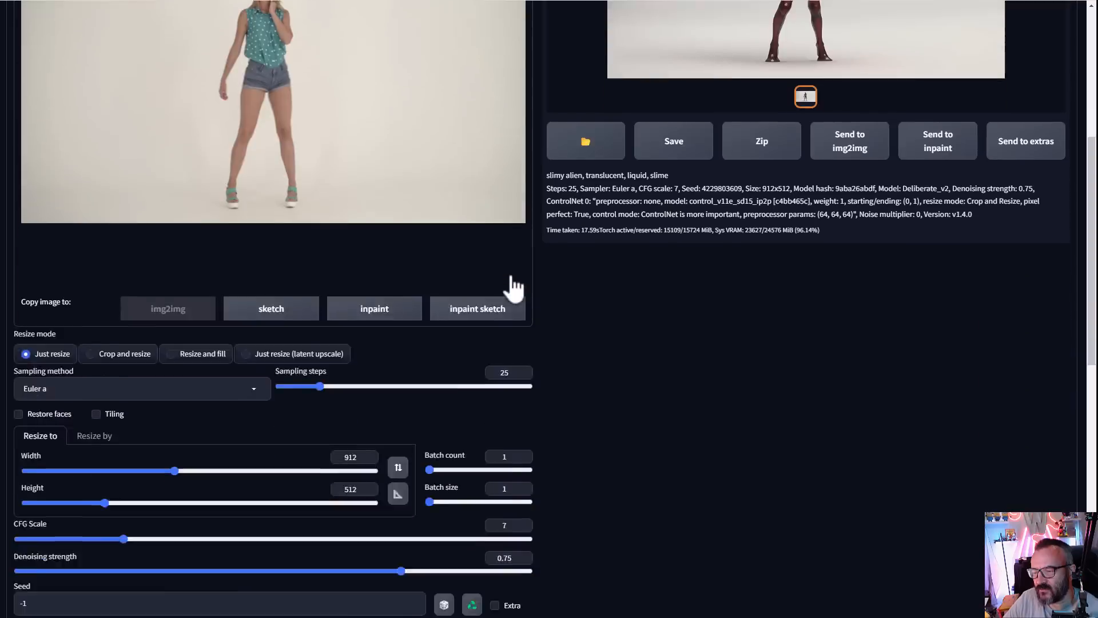
{"action": "scroll", "coordinate": [511, 283], "scroll_direction": "down", "scroll_amount": 4}
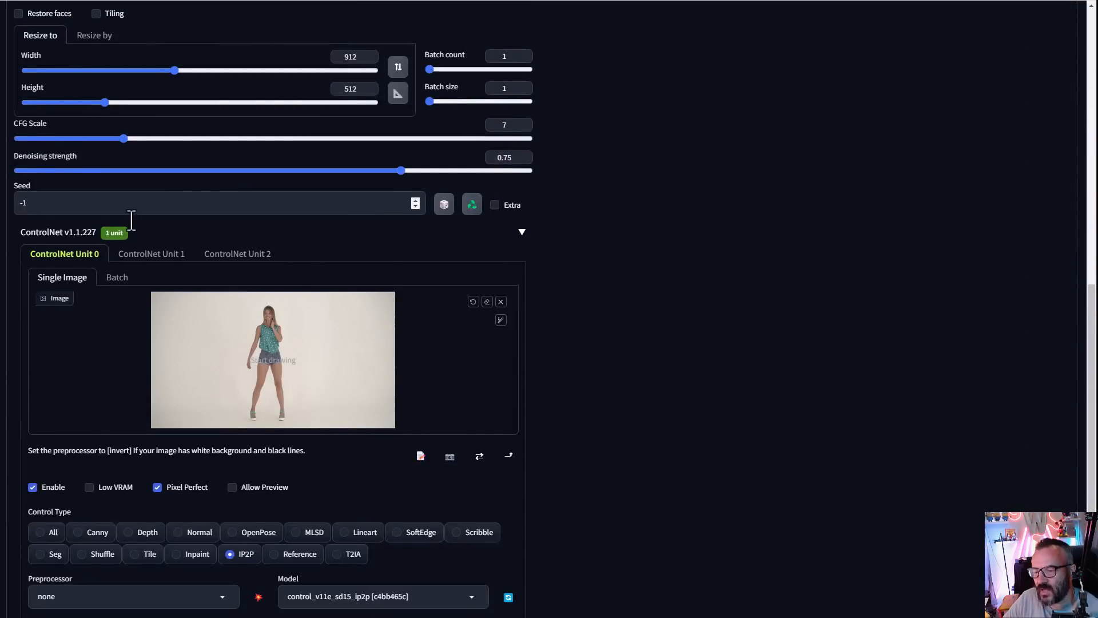
{"action": "left_click", "coordinate": [151, 255]}
{"action": "scroll", "coordinate": [599, 292], "scroll_direction": "down", "scroll_amount": 3}
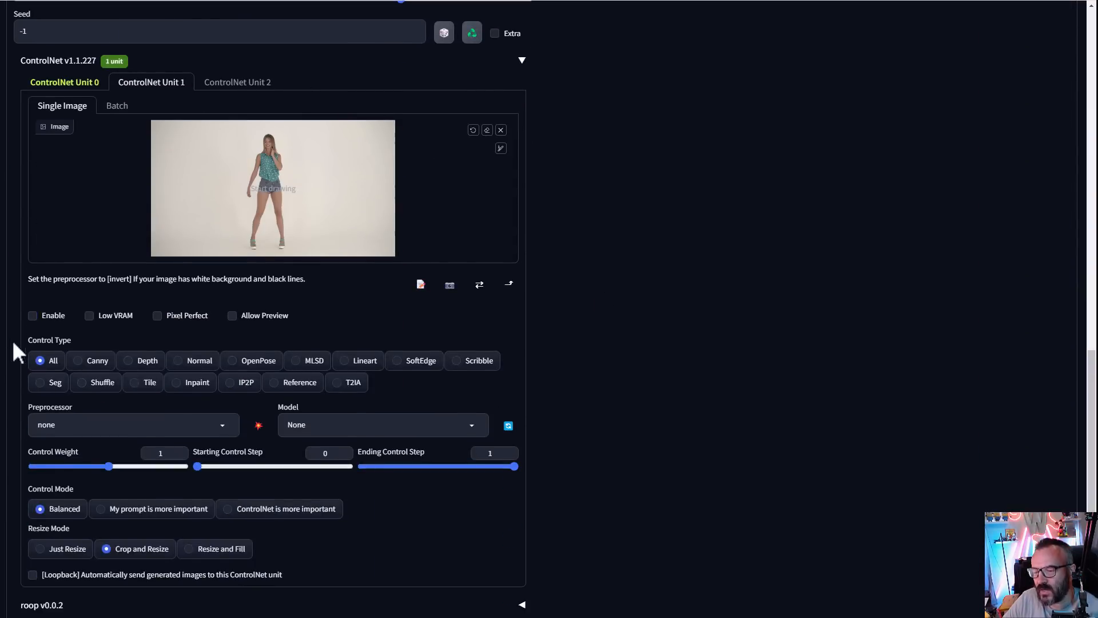
{"action": "left_click", "coordinate": [33, 315]}
{"action": "left_click", "coordinate": [176, 317]}
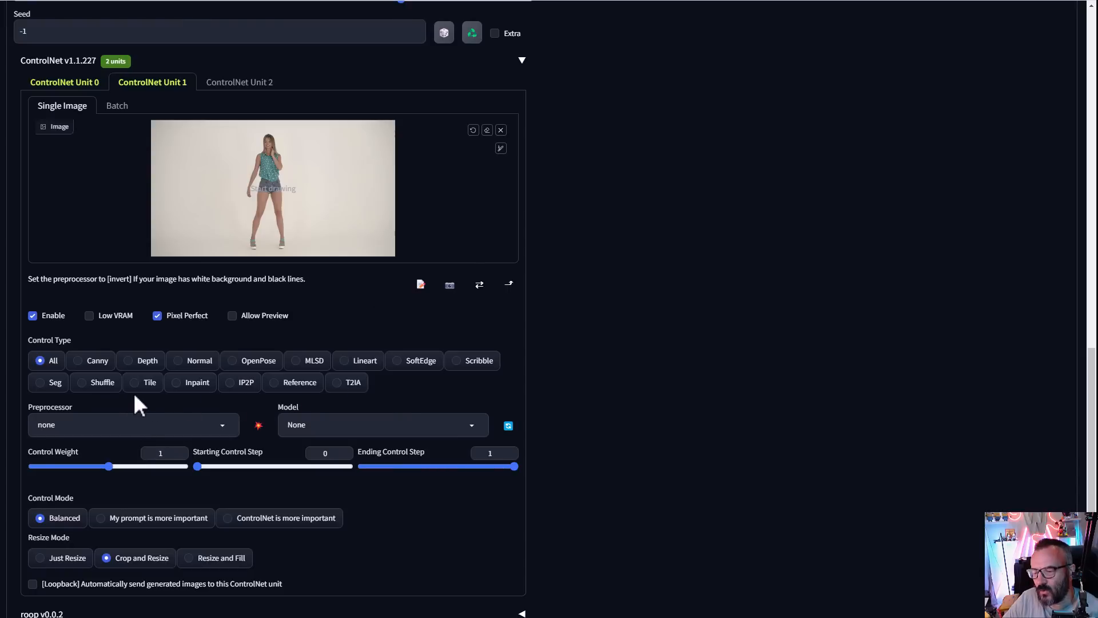
{"action": "left_click", "coordinate": [250, 371]}
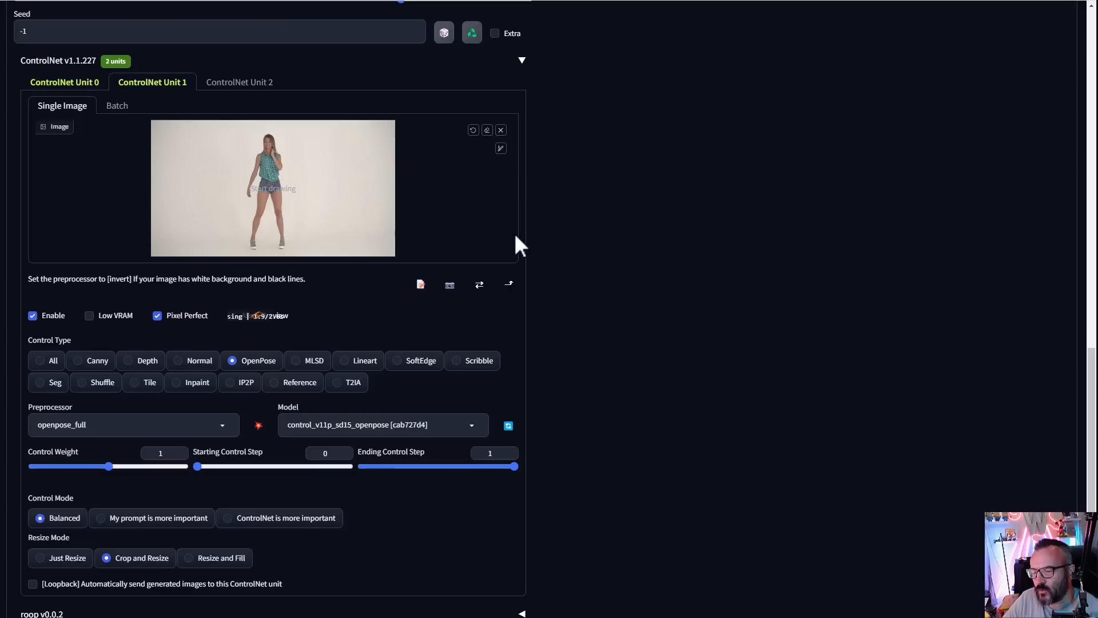
{"action": "left_click", "coordinate": [258, 426]}
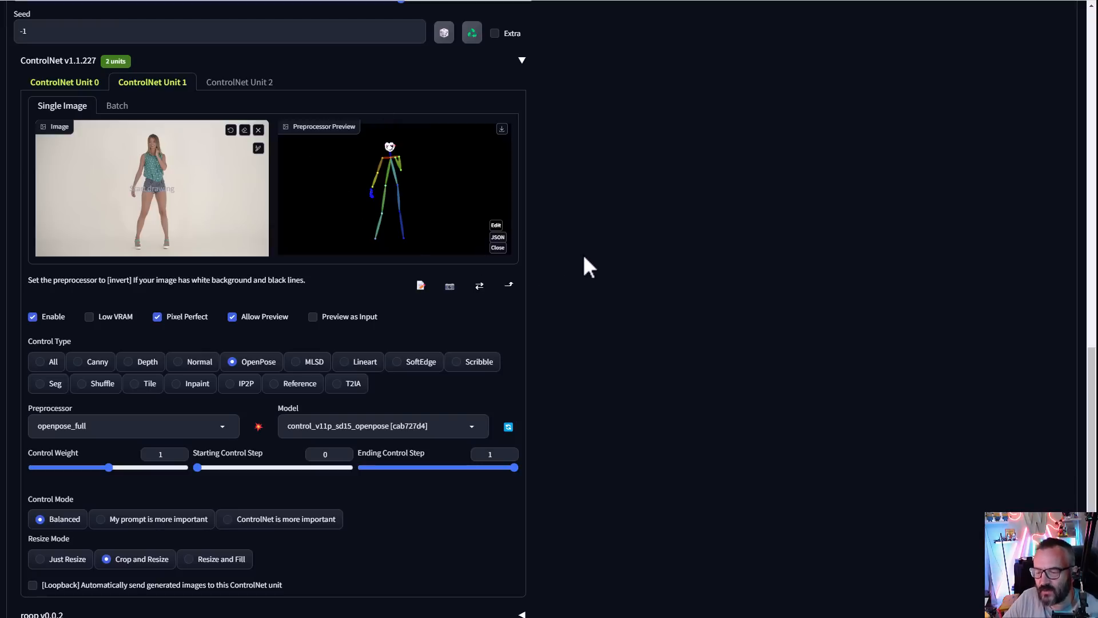
- Set ControlNet Unit 1's control mode to "ControlNet is more important" and its control weight to 0.8
{"action": "left_click", "coordinate": [272, 522]}
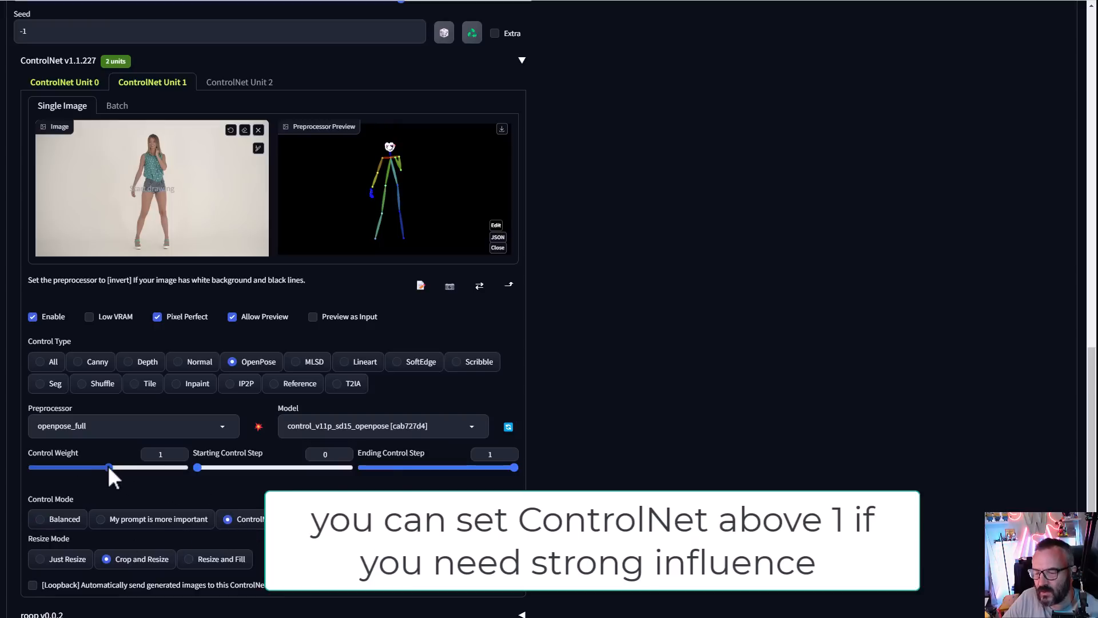
{"action": "left_click_drag", "start_coordinate": [109, 467], "coordinate": [95, 466]}
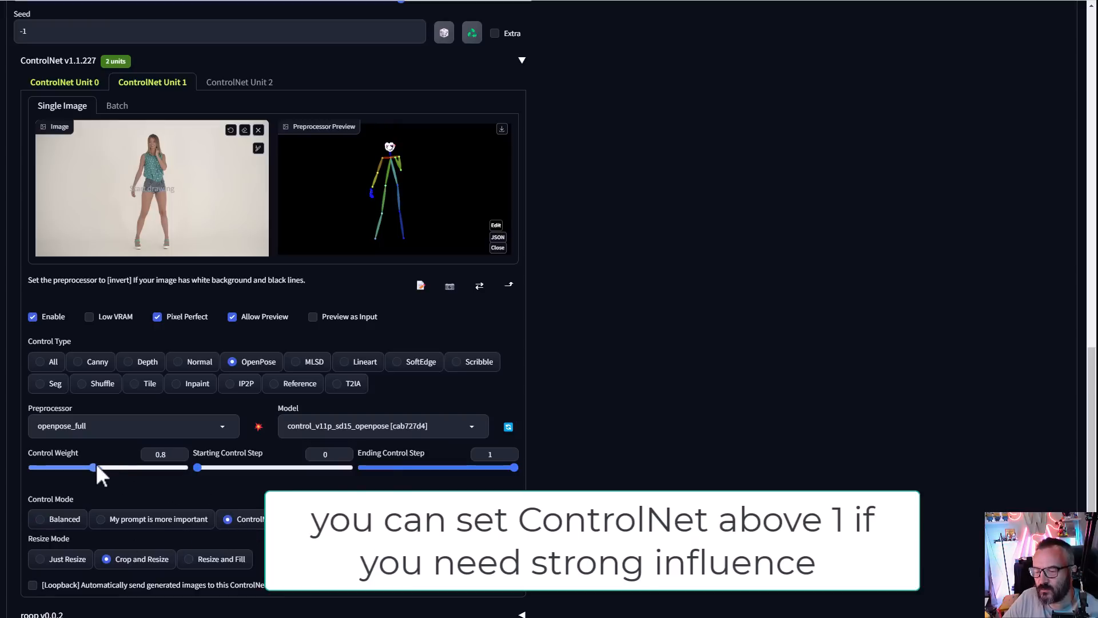
- Generate a new image with ControlNet Units 0 and 1 active and reuse its seed for the following generations
{"action": "scroll", "coordinate": [749, 411], "scroll_direction": "up", "scroll_amount": 15}
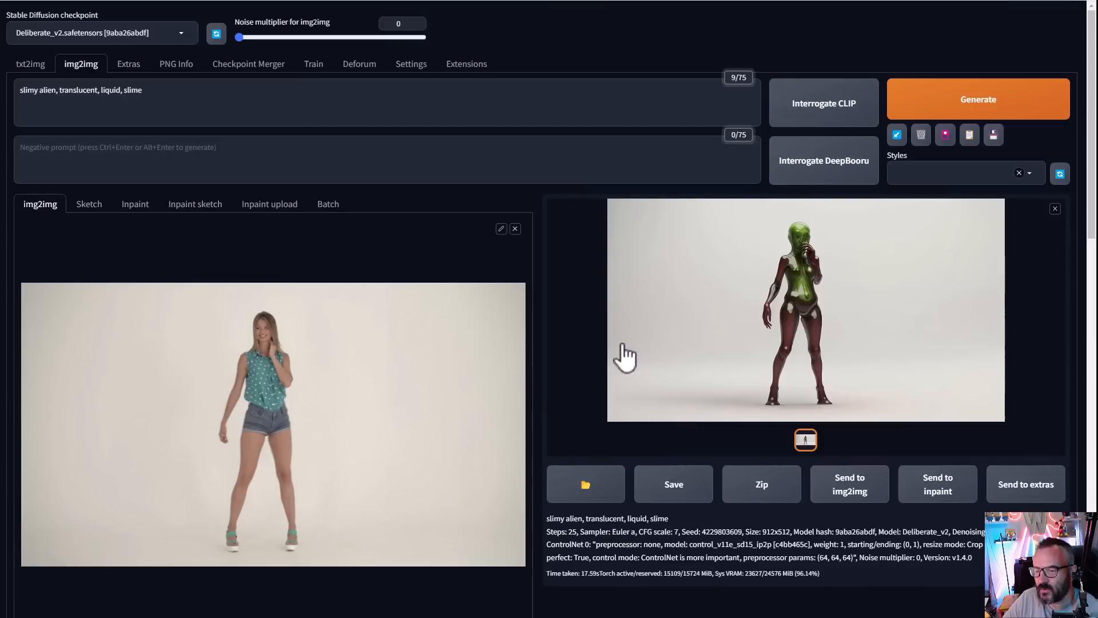
{"action": "left_click", "coordinate": [1000, 103]}
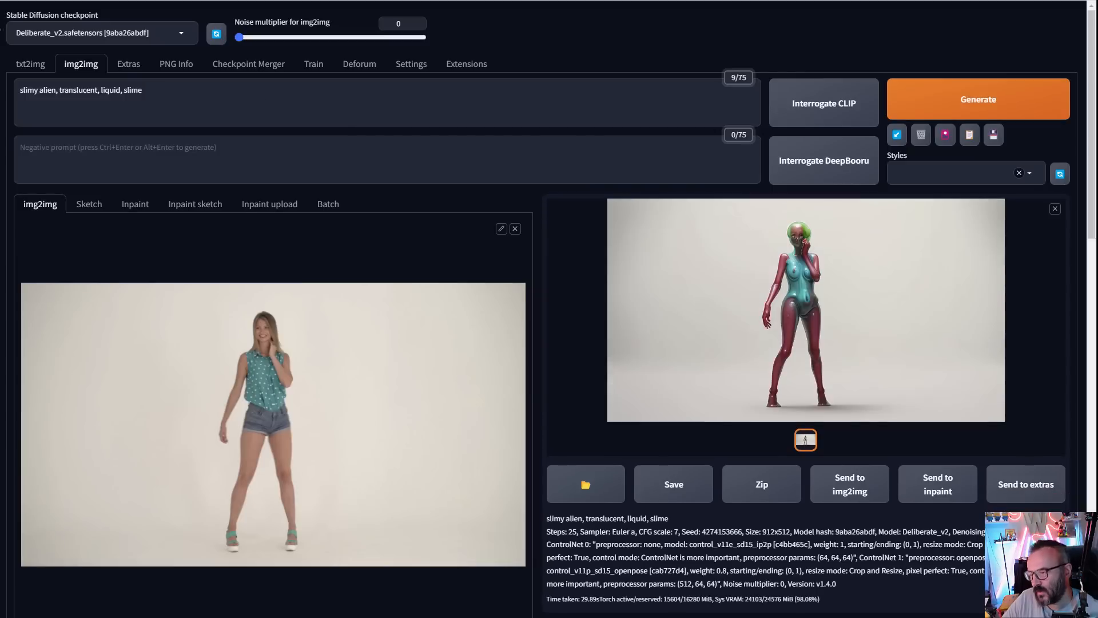
{"action": "scroll", "coordinate": [658, 303], "scroll_direction": "down", "scroll_amount": 9}
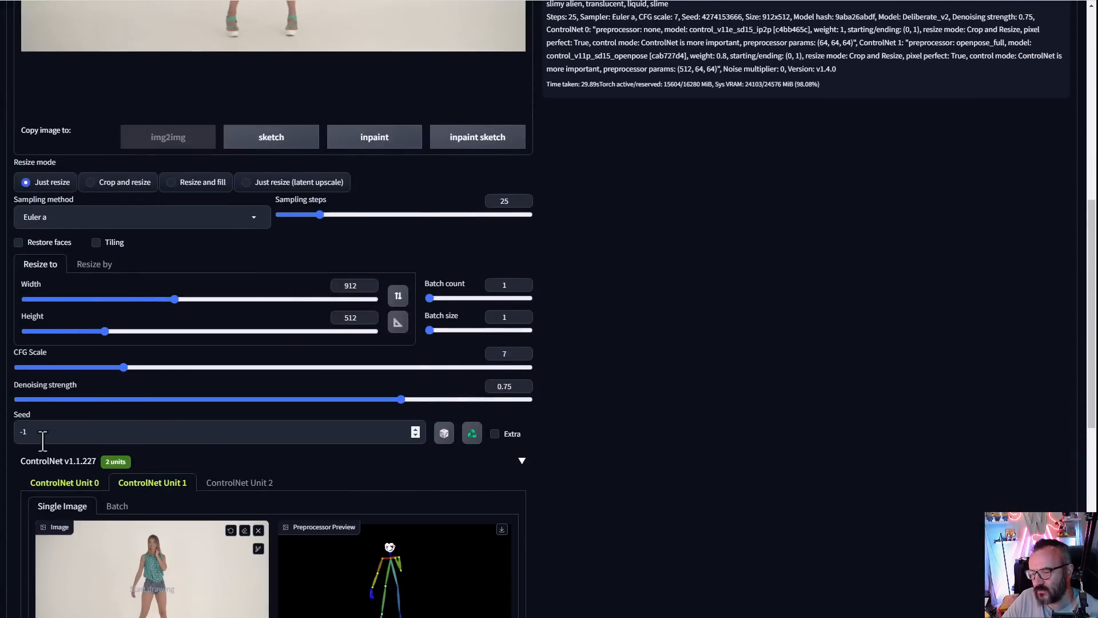
{"action": "left_click", "coordinate": [472, 433]}
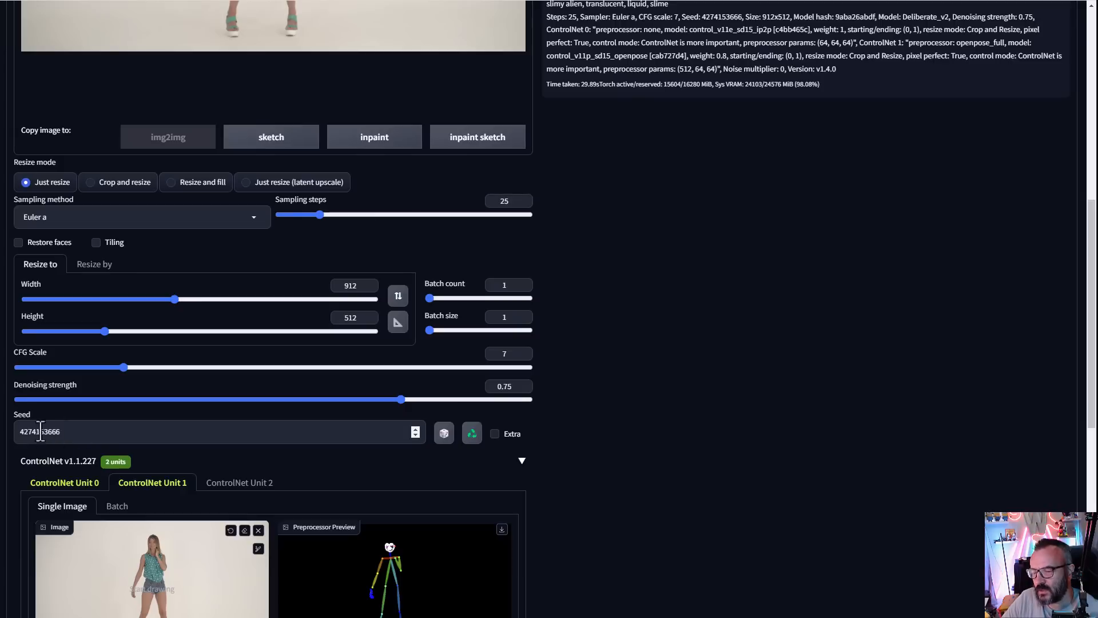
- Select the temporalnetv3 model for ControlNet Unit 2 and set its control weight to 0.2
{"action": "scroll", "coordinate": [563, 358], "scroll_direction": "down", "scroll_amount": 8}
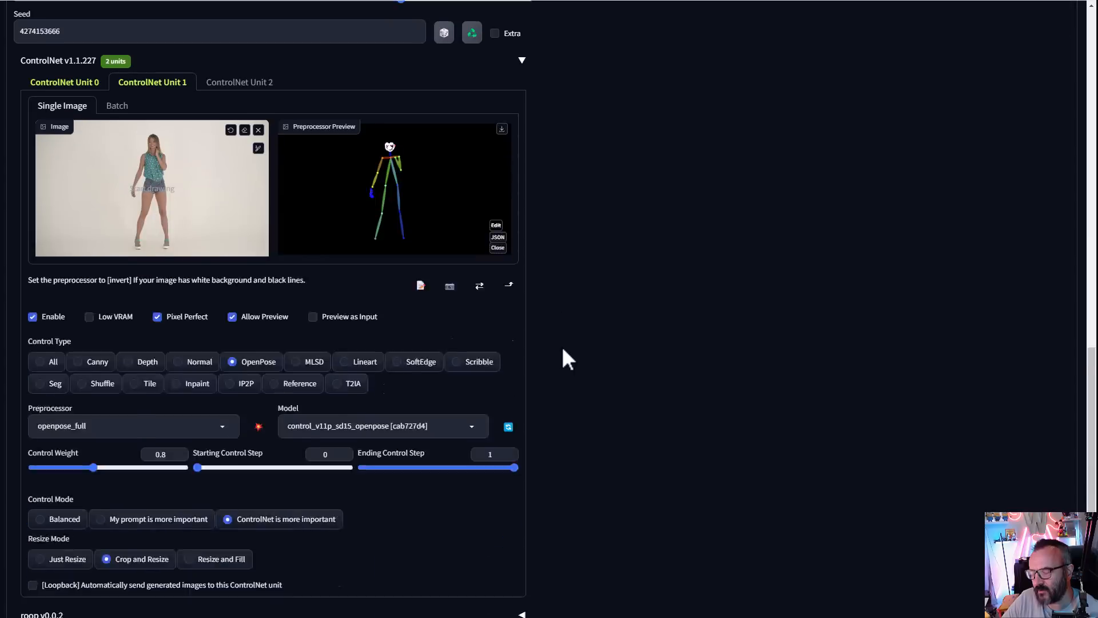
{"action": "scroll", "coordinate": [654, 343], "scroll_direction": "up", "scroll_amount": 2}
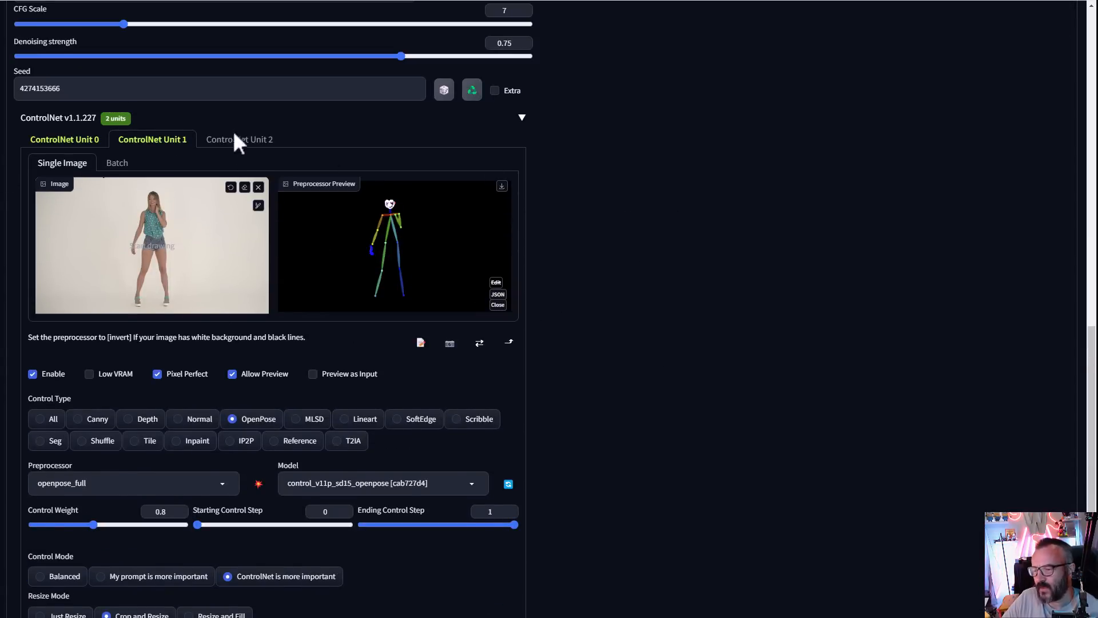
{"action": "left_click", "coordinate": [254, 143]}
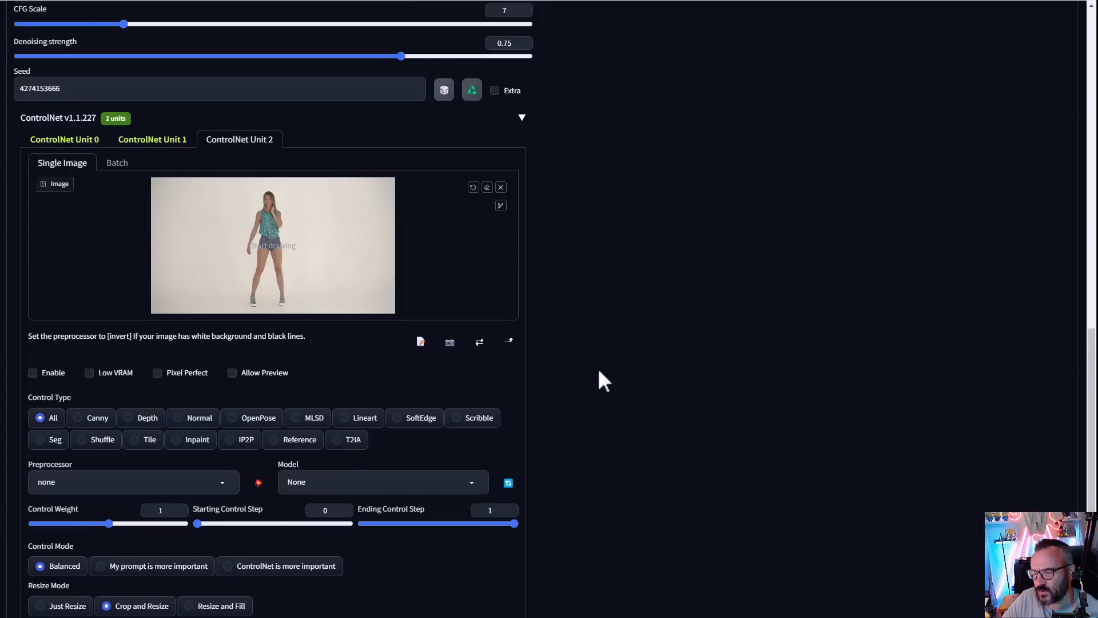
{"action": "scroll", "coordinate": [599, 371], "scroll_direction": "down", "scroll_amount": 1}
{"action": "left_click", "coordinate": [472, 425]}
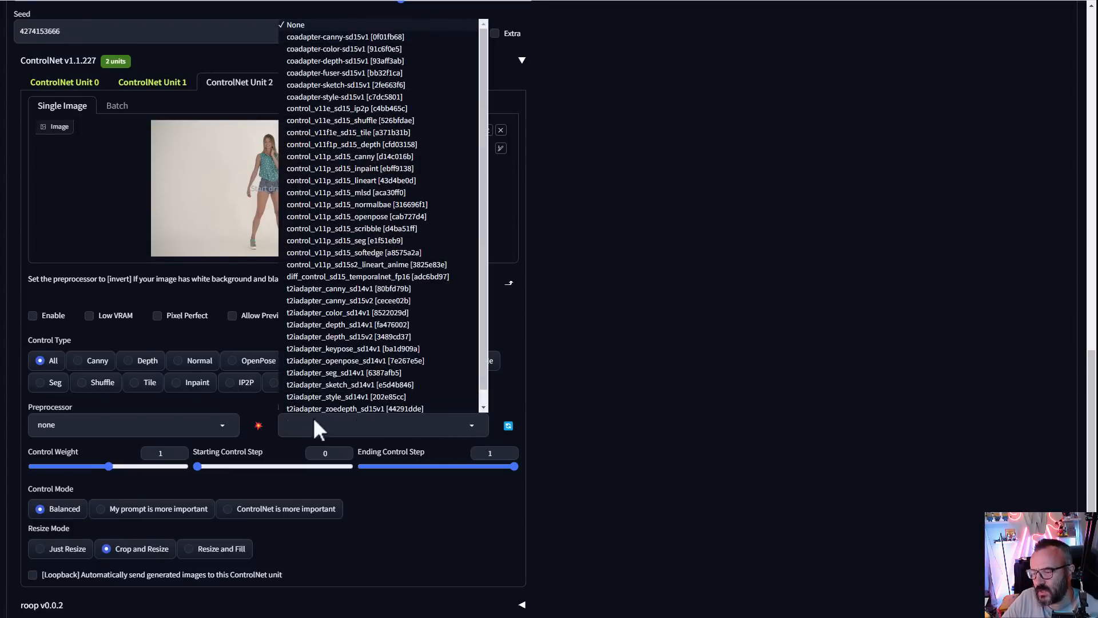
{"action": "scroll", "coordinate": [349, 352], "scroll_direction": "down", "scroll_amount": 1}
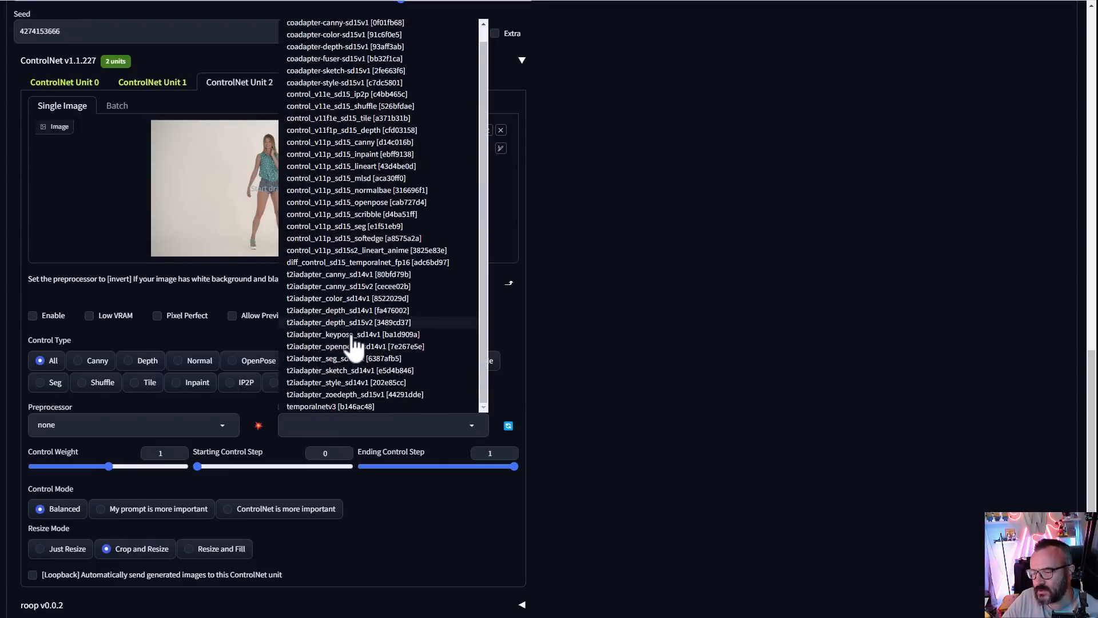
{"action": "left_click", "coordinate": [341, 408]}
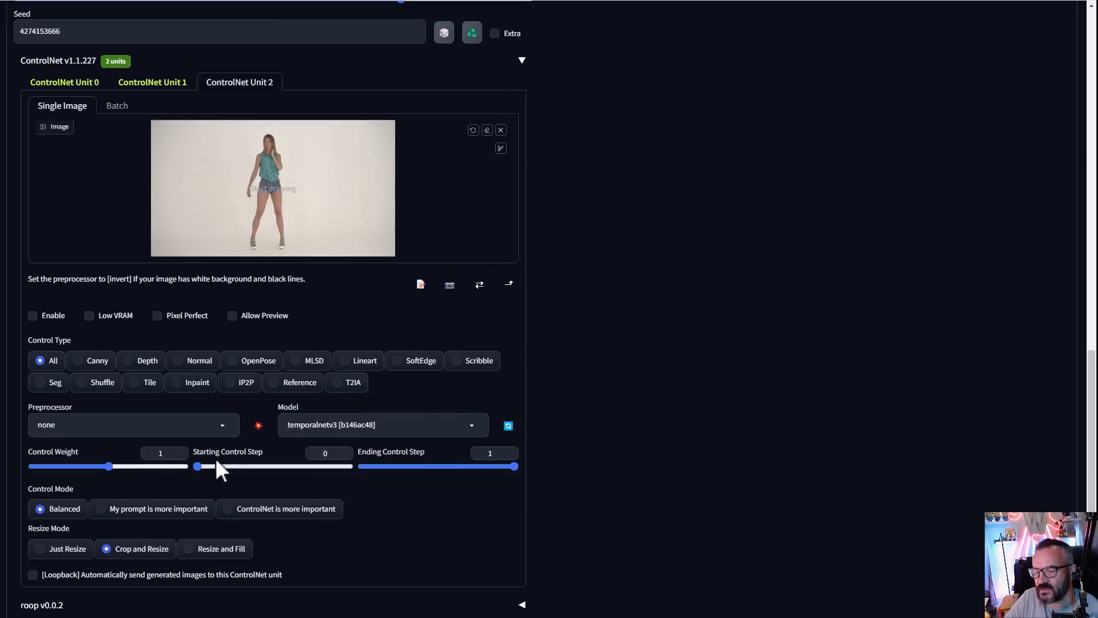
{"action": "left_click_drag", "start_coordinate": [109, 466], "coordinate": [48, 466]}
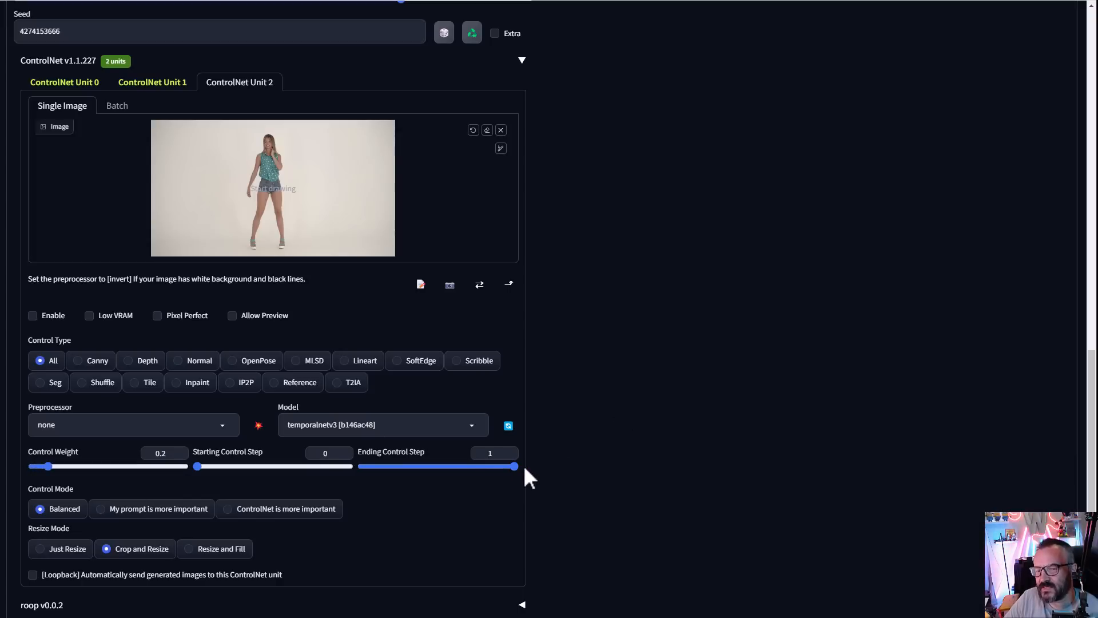
- Enable ControlNet Unit 2 with Pixel Perfect and set its control mode to "ControlNet is more important"
{"action": "left_click", "coordinate": [53, 316]}
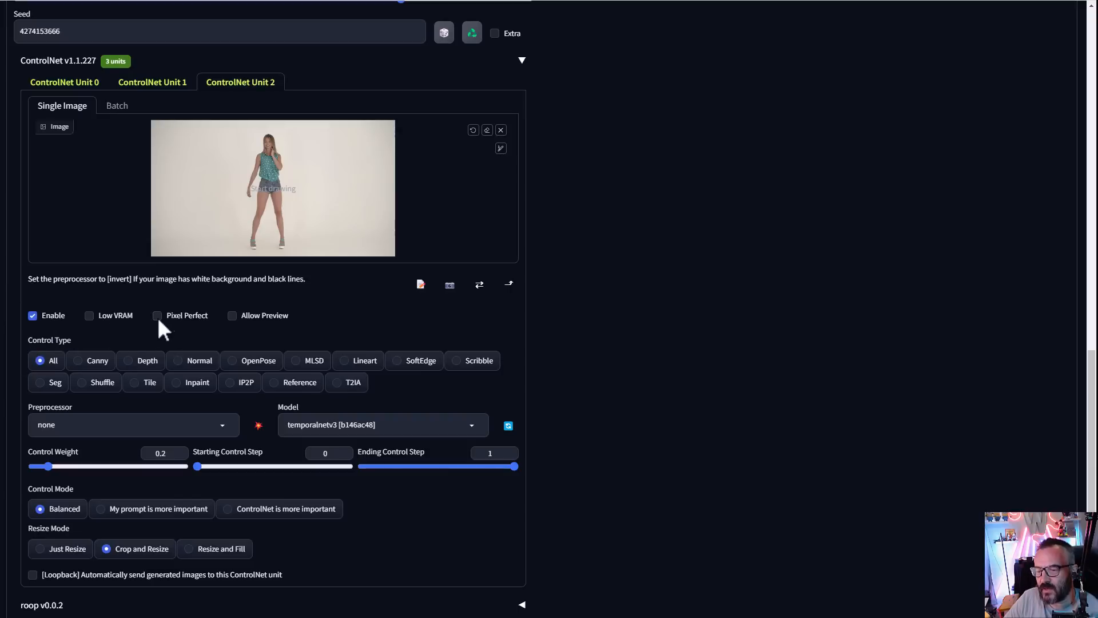
{"action": "left_click", "coordinate": [157, 317]}
{"action": "left_click", "coordinate": [284, 520]}
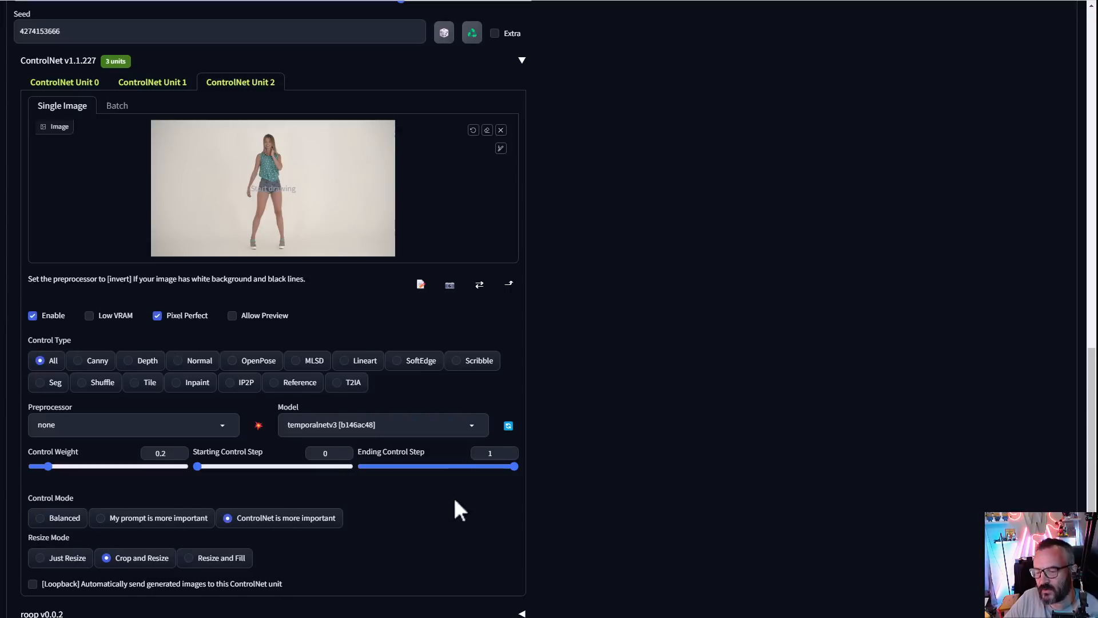
- Generate a new image with all three ControlNet units active
{"action": "scroll", "coordinate": [569, 499], "scroll_direction": "down", "scroll_amount": 2}
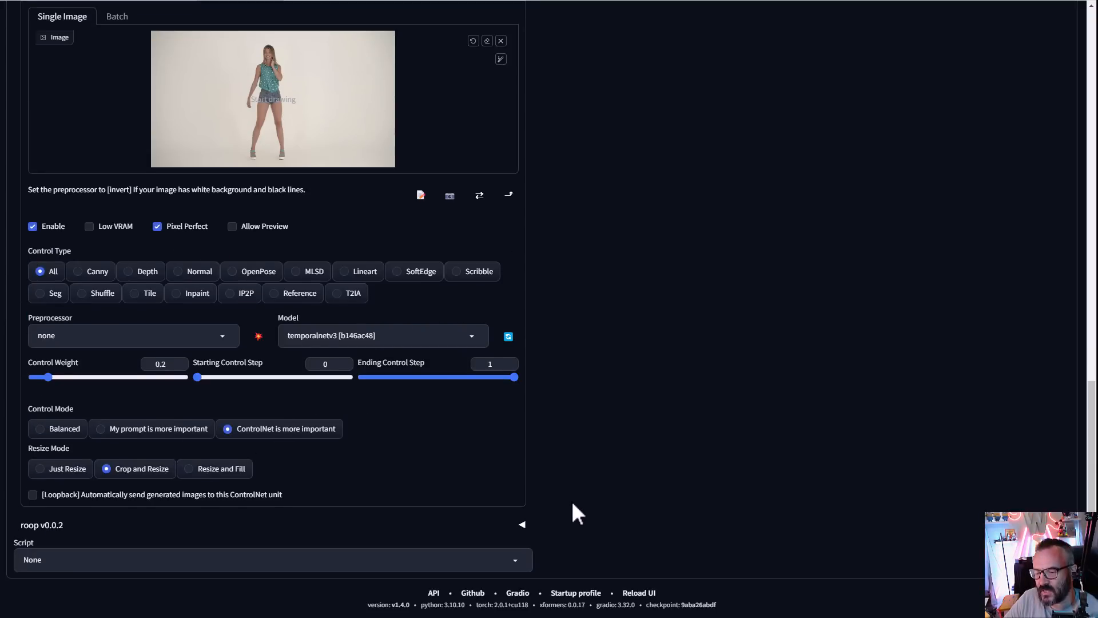
{"action": "scroll", "coordinate": [572, 500], "scroll_direction": "up", "scroll_amount": 15}
{"action": "left_click", "coordinate": [959, 102]}
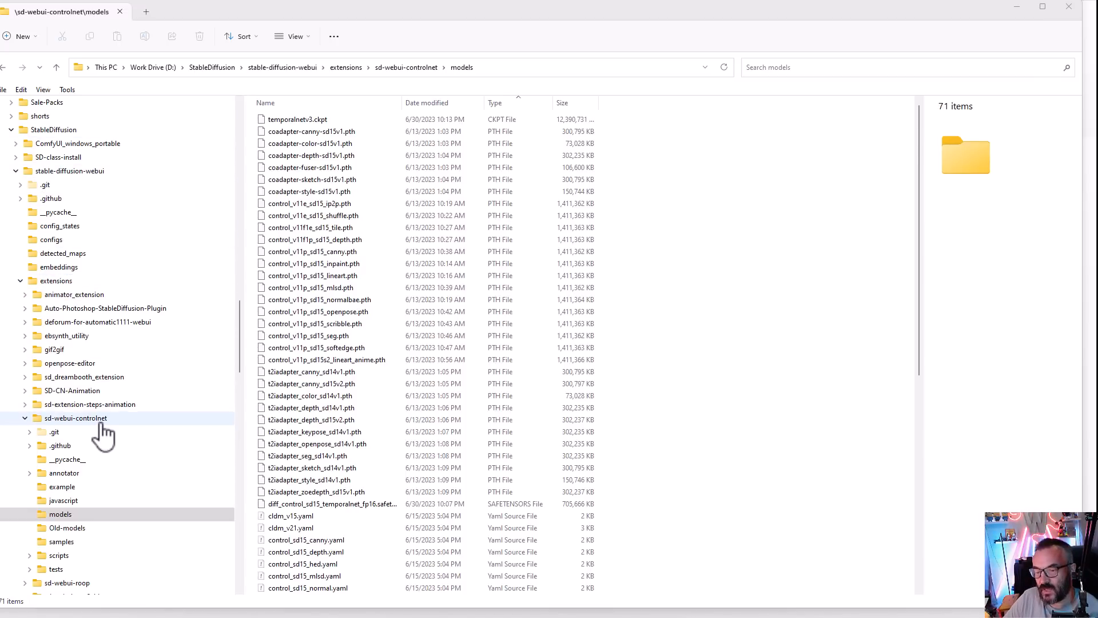
- Switch to File Explorer and examine where ControlNet models are stored, including the stable-diffusion-webui models\ControlNet folder
{"action": "scroll", "coordinate": [103, 434], "scroll_direction": "down", "scroll_amount": 1}
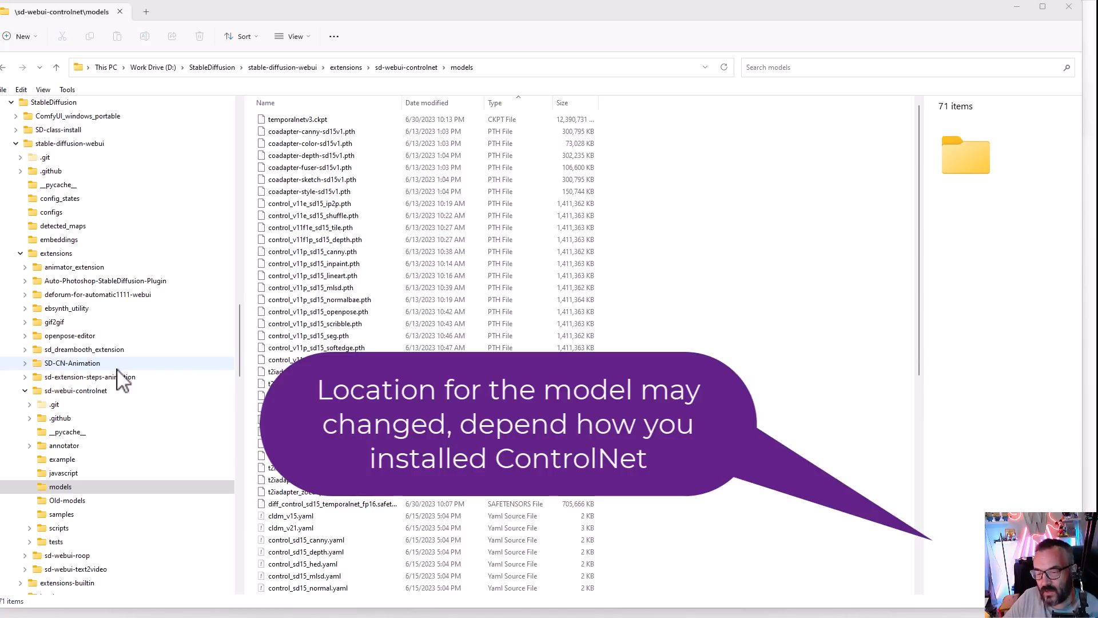
{"action": "scroll", "coordinate": [121, 381], "scroll_direction": "down", "scroll_amount": 1}
{"action": "scroll", "coordinate": [121, 381], "scroll_direction": "down", "scroll_amount": 2}
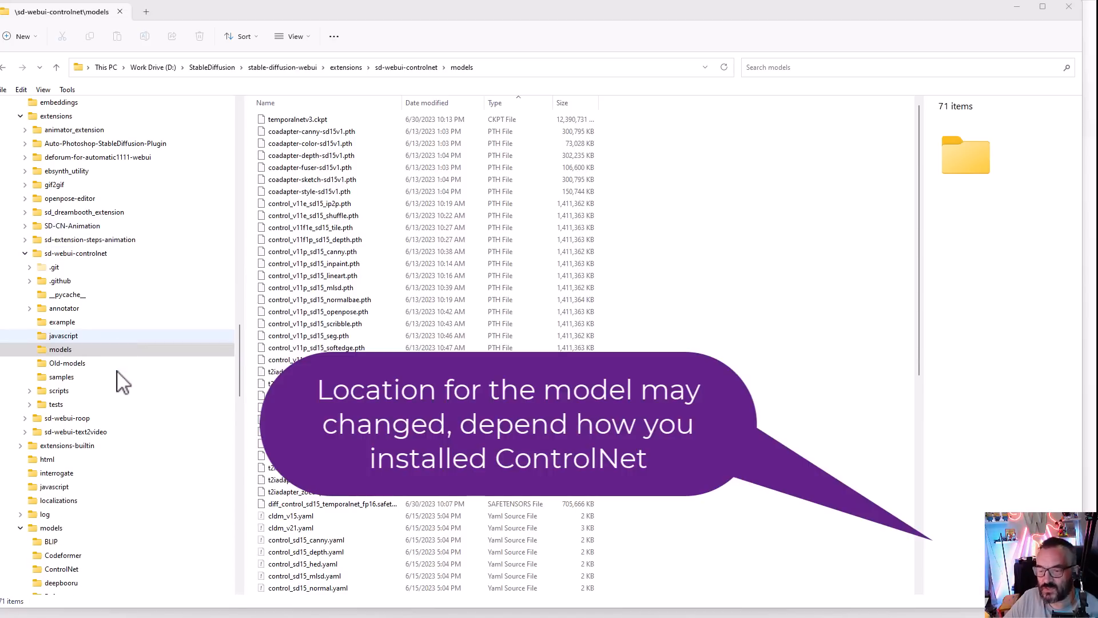
{"action": "scroll", "coordinate": [122, 381], "scroll_direction": "down", "scroll_amount": 3}
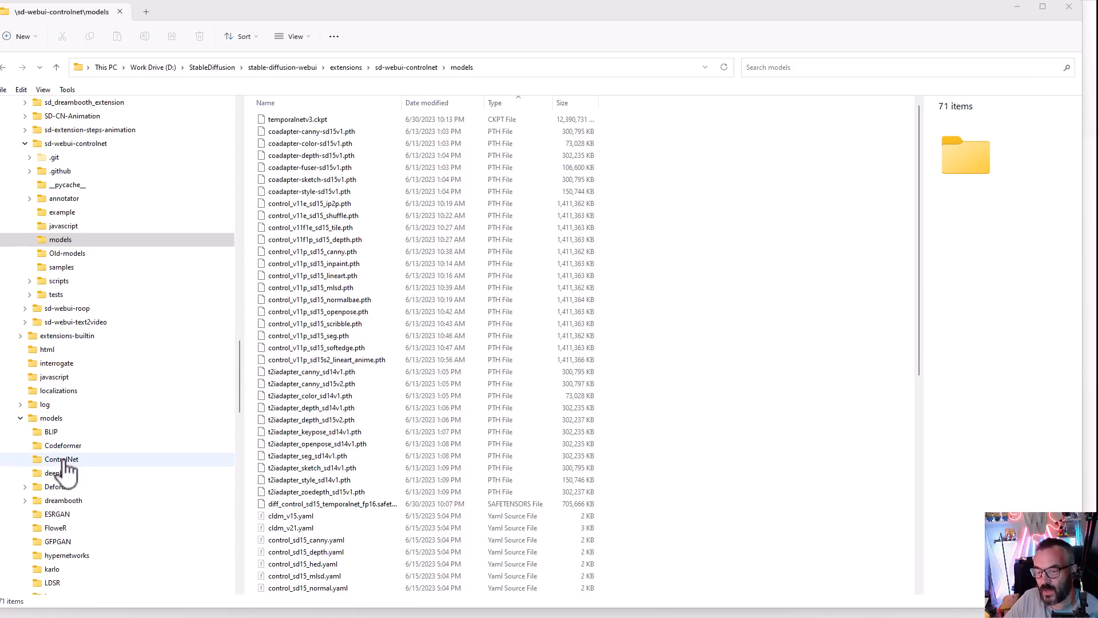
{"action": "left_click", "coordinate": [62, 460]}
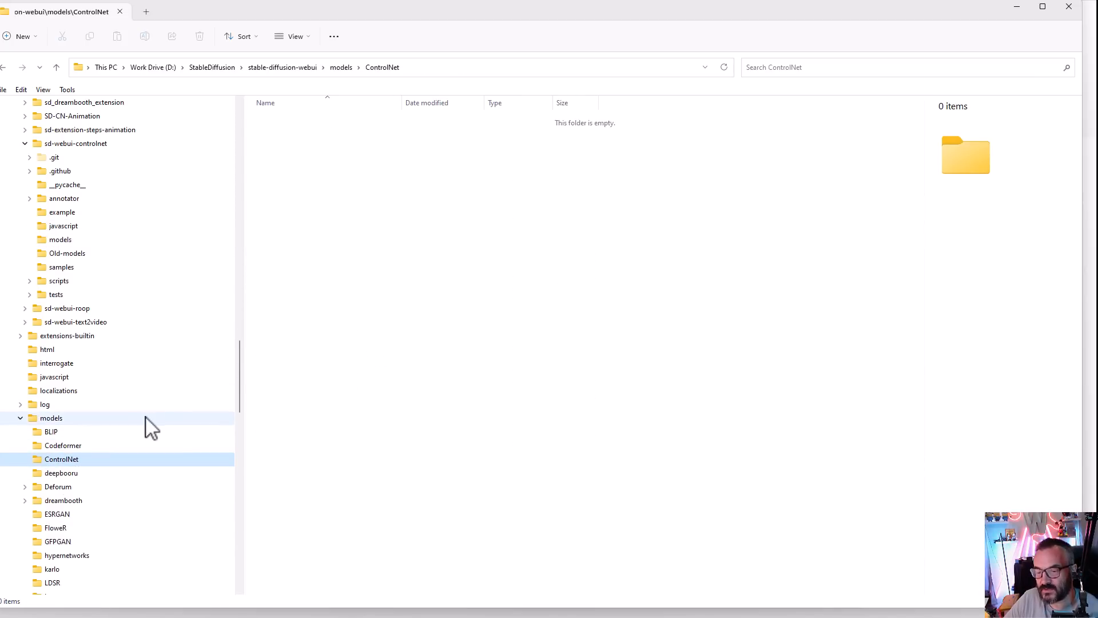
{"action": "left_click", "coordinate": [109, 1]}
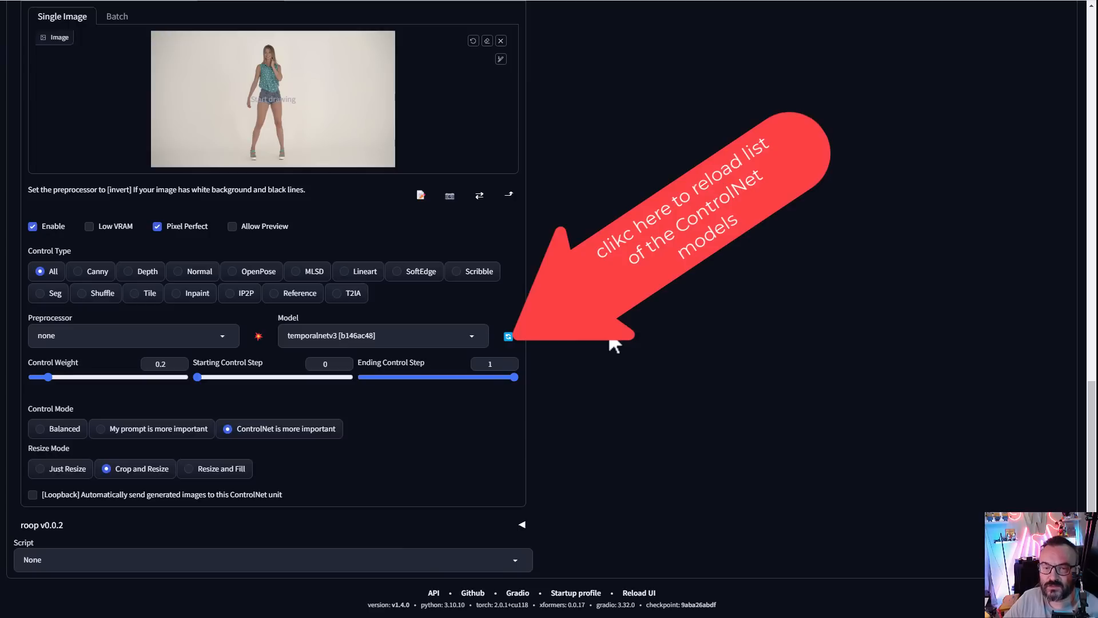
- Examine the image generated with three ControlNet units alongside the source frame, prompt and generation settings
{"action": "scroll", "coordinate": [603, 315], "scroll_direction": "up", "scroll_amount": 15}
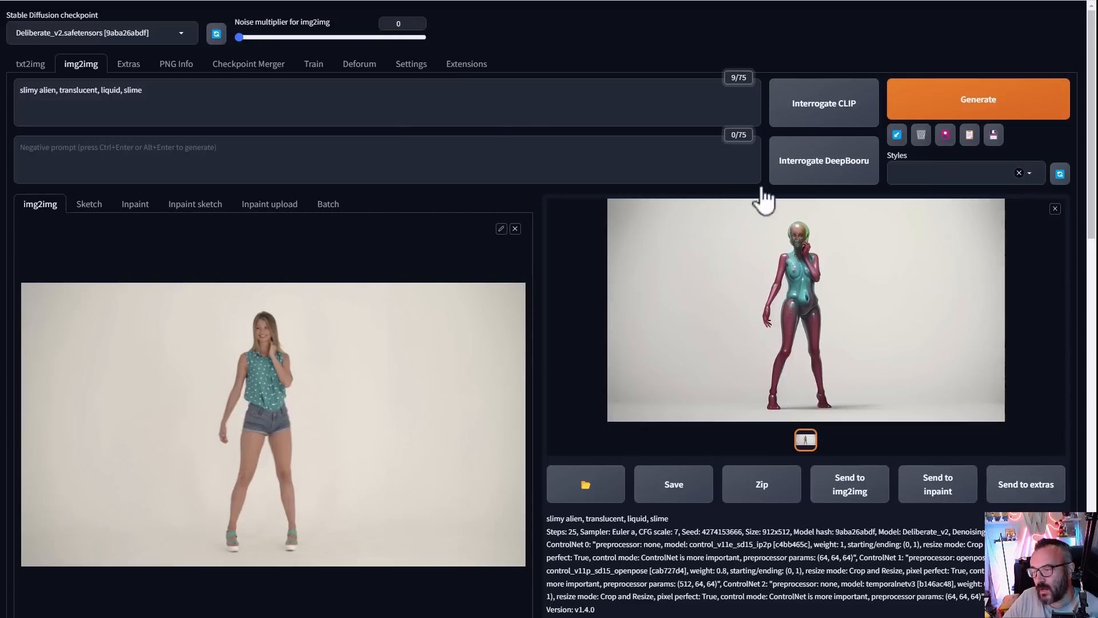
{"action": "left_click", "coordinate": [196, 97]}
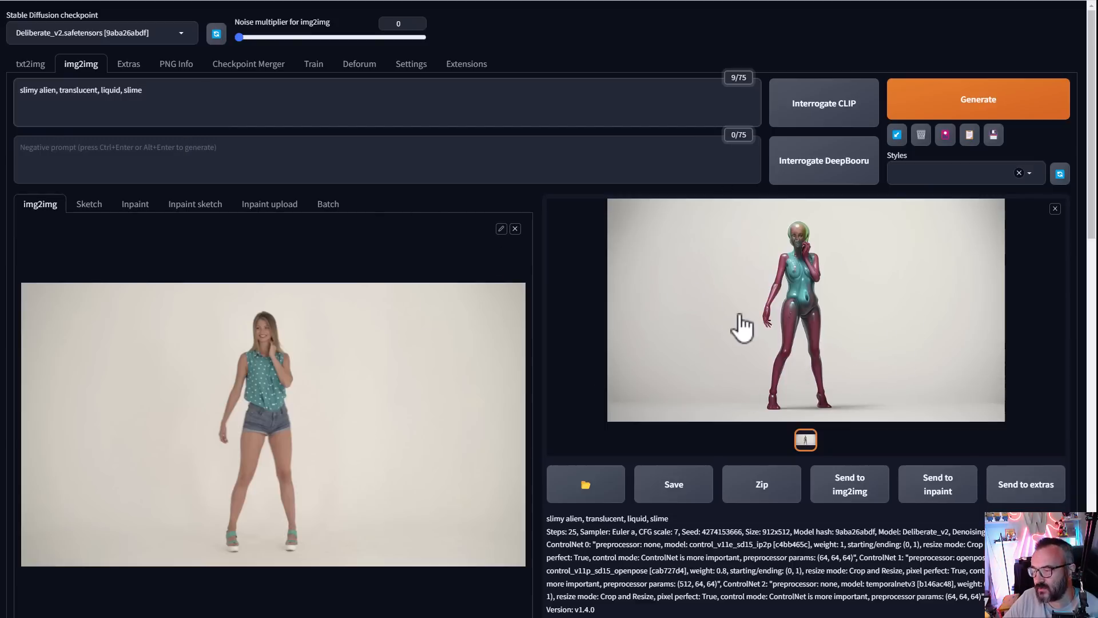
{"action": "scroll", "coordinate": [538, 309], "scroll_direction": "down", "scroll_amount": 8}
{"action": "scroll", "coordinate": [572, 292], "scroll_direction": "up", "scroll_amount": 6}
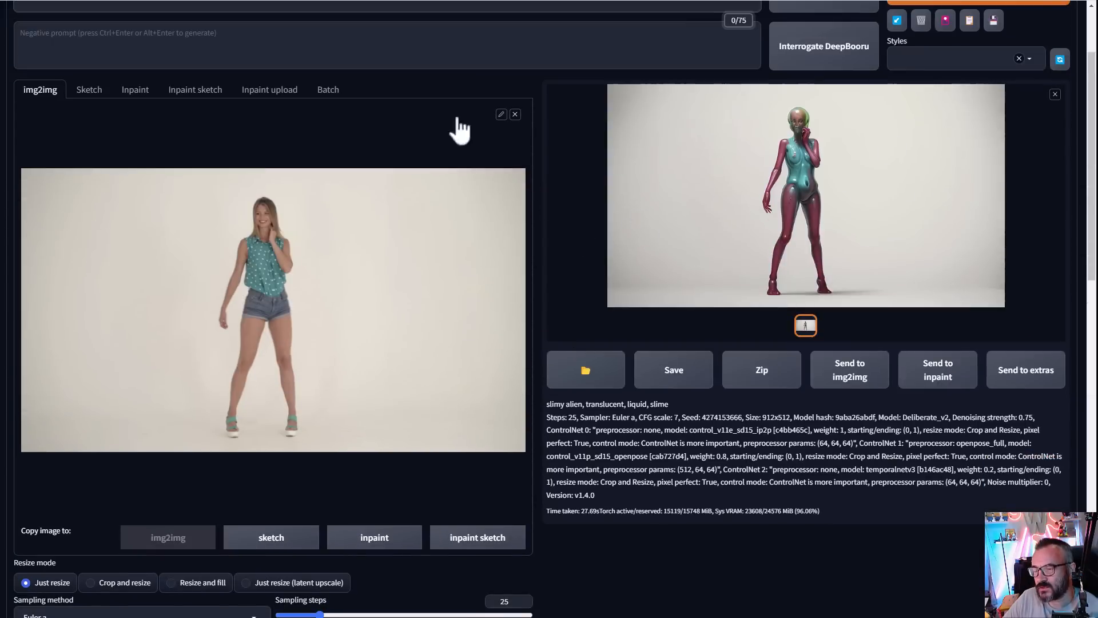
{"action": "scroll", "coordinate": [531, 159], "scroll_direction": "down", "scroll_amount": 3}
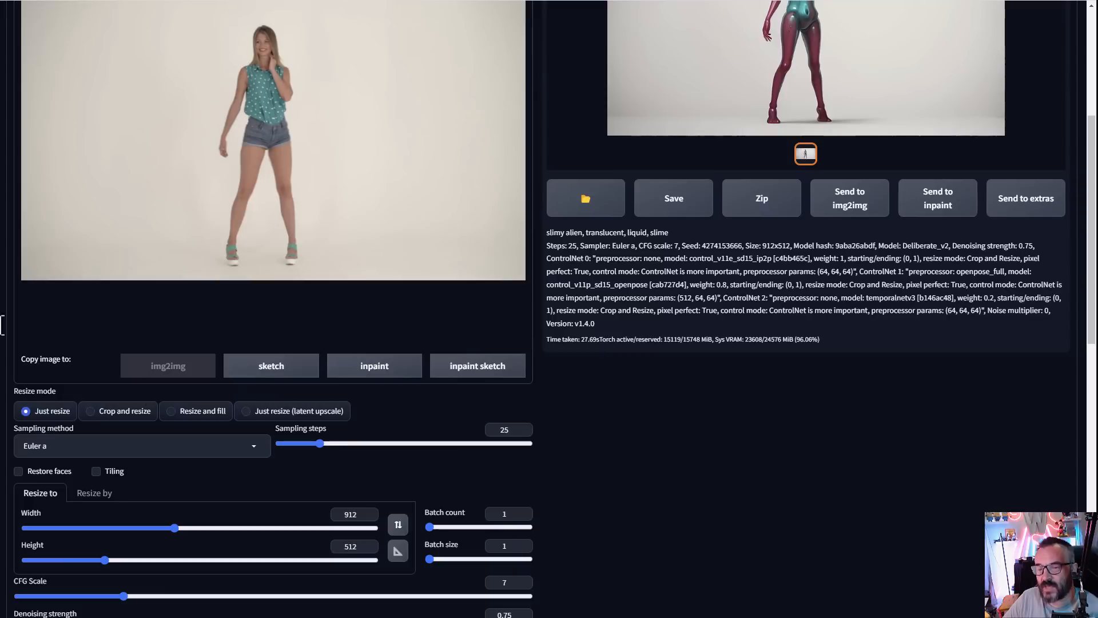
{"action": "scroll", "coordinate": [533, 352], "scroll_direction": "up", "scroll_amount": 2}
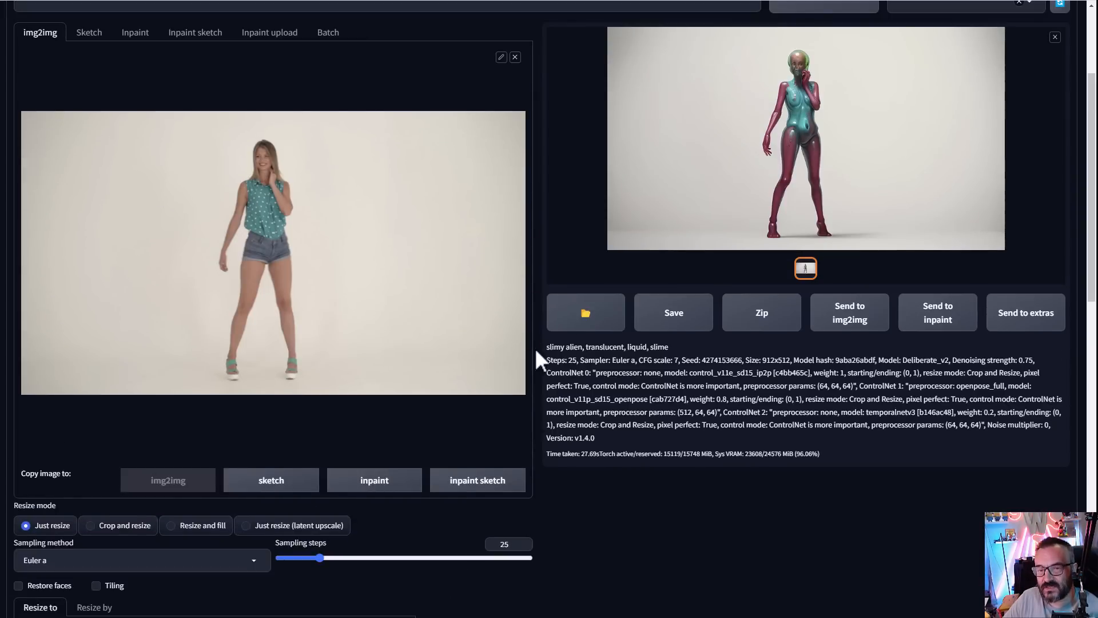
- Choose the "(Beta) Multi-frame Video rendering - V0.72" script and set its initial denoise strength to 0.75, matching the img2img denoising strength
{"action": "scroll", "coordinate": [503, 363], "scroll_direction": "down", "scroll_amount": 12}
{"action": "scroll", "coordinate": [503, 354], "scroll_direction": "down", "scroll_amount": 4}
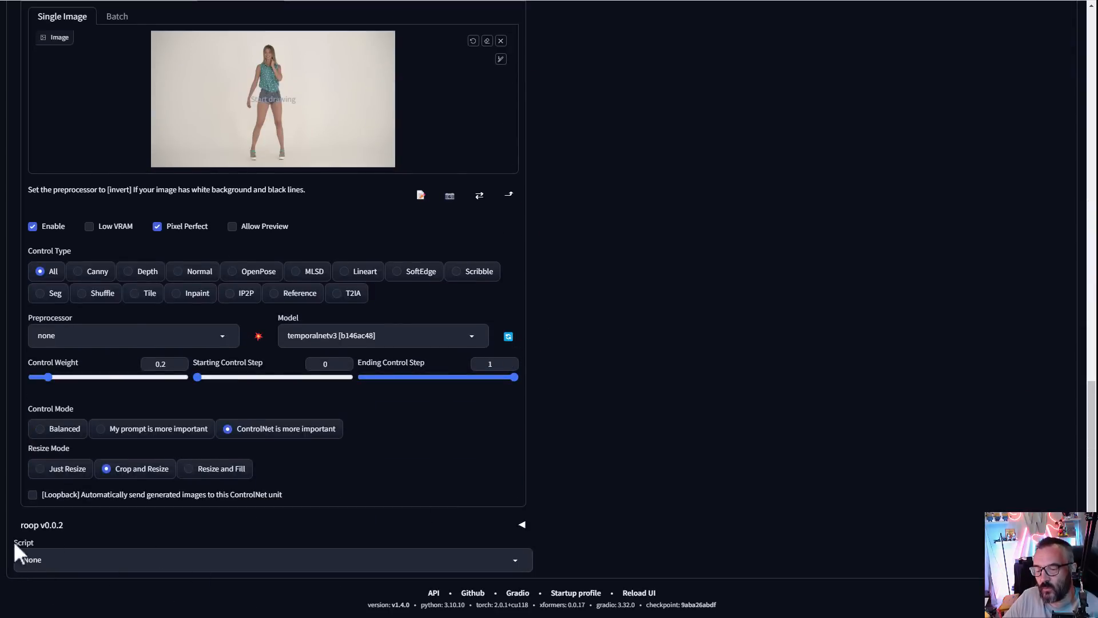
{"action": "left_click", "coordinate": [517, 559]}
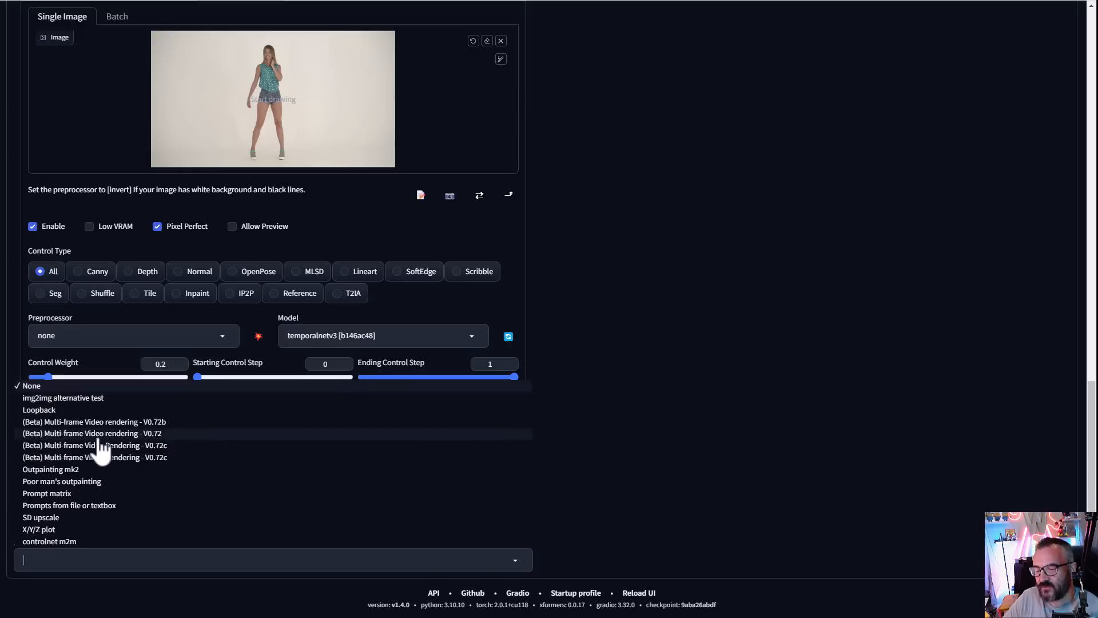
{"action": "left_click", "coordinate": [162, 434]}
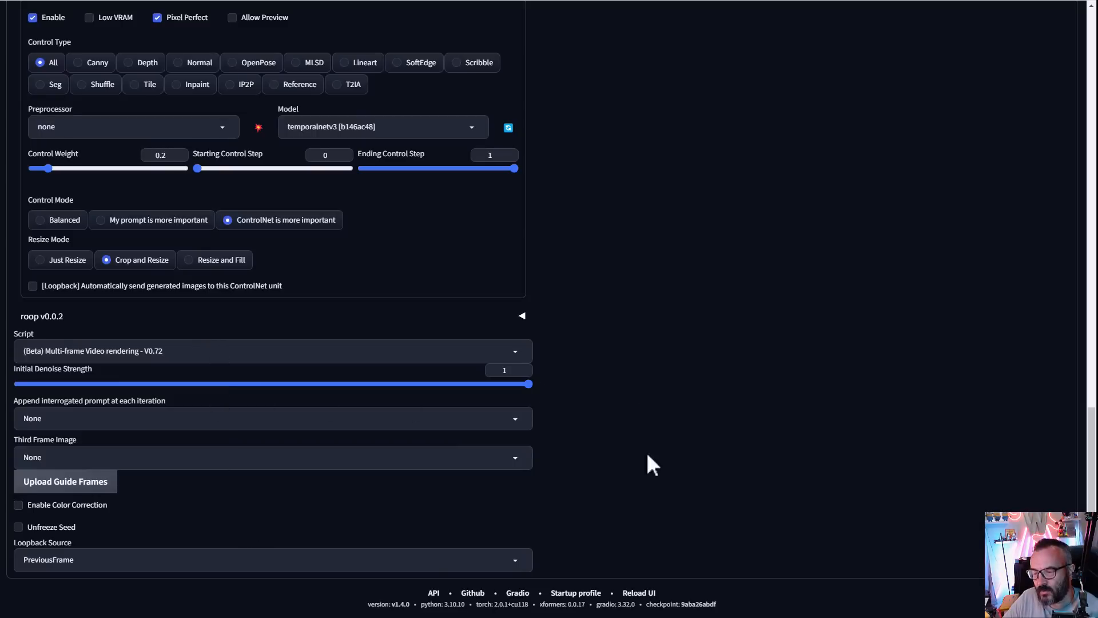
{"action": "scroll", "coordinate": [600, 407], "scroll_direction": "up", "scroll_amount": 10}
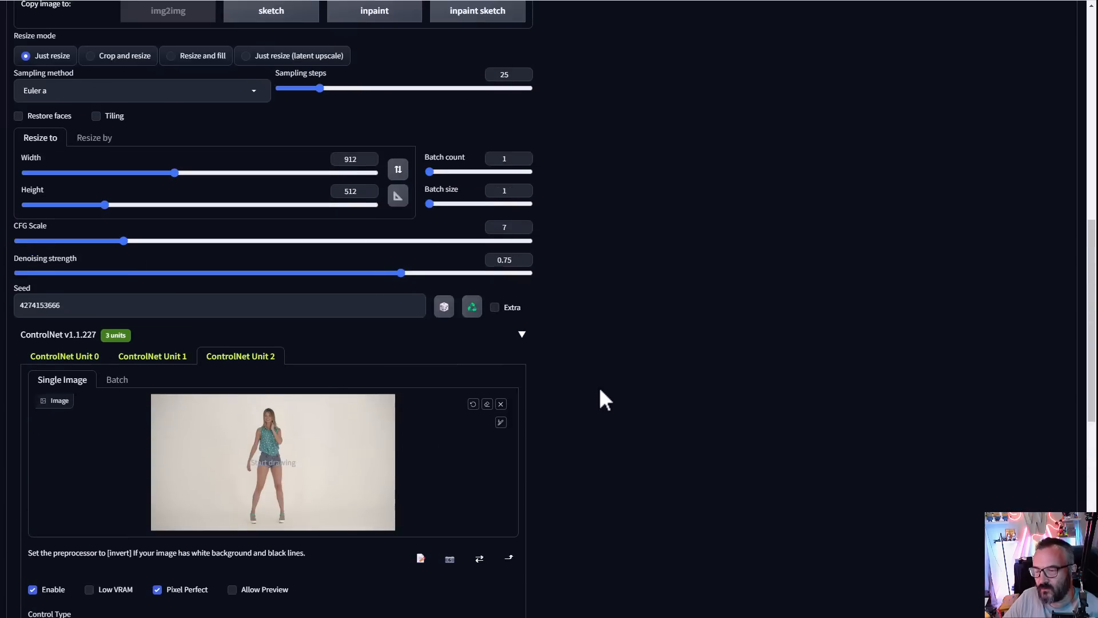
{"action": "scroll", "coordinate": [629, 475], "scroll_direction": "down", "scroll_amount": 10}
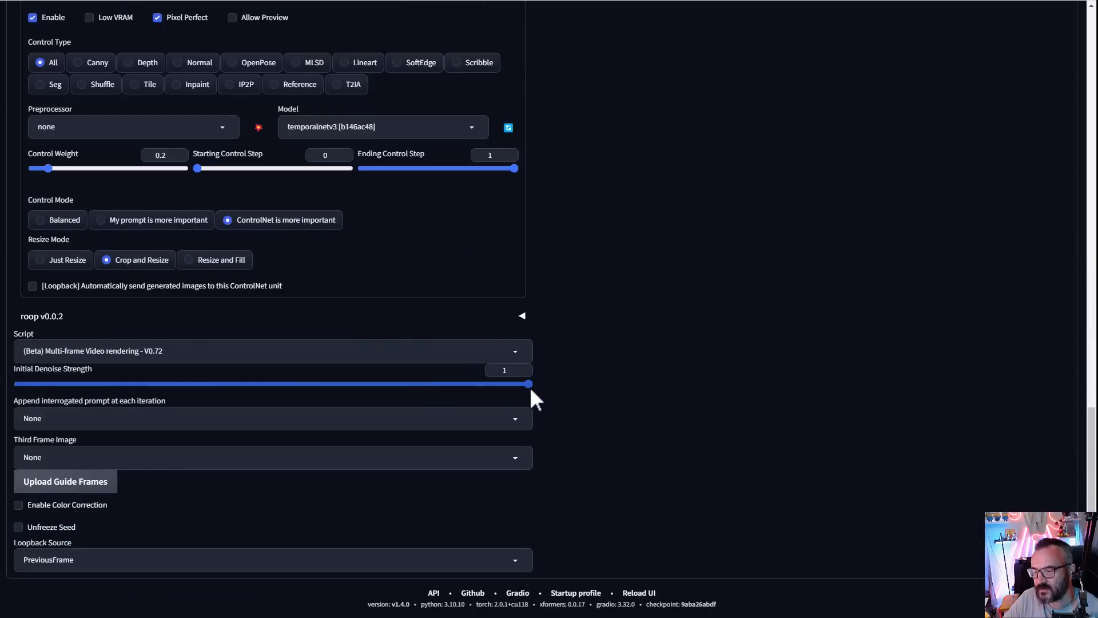
{"action": "left_click_drag", "start_coordinate": [530, 384], "coordinate": [401, 384]}
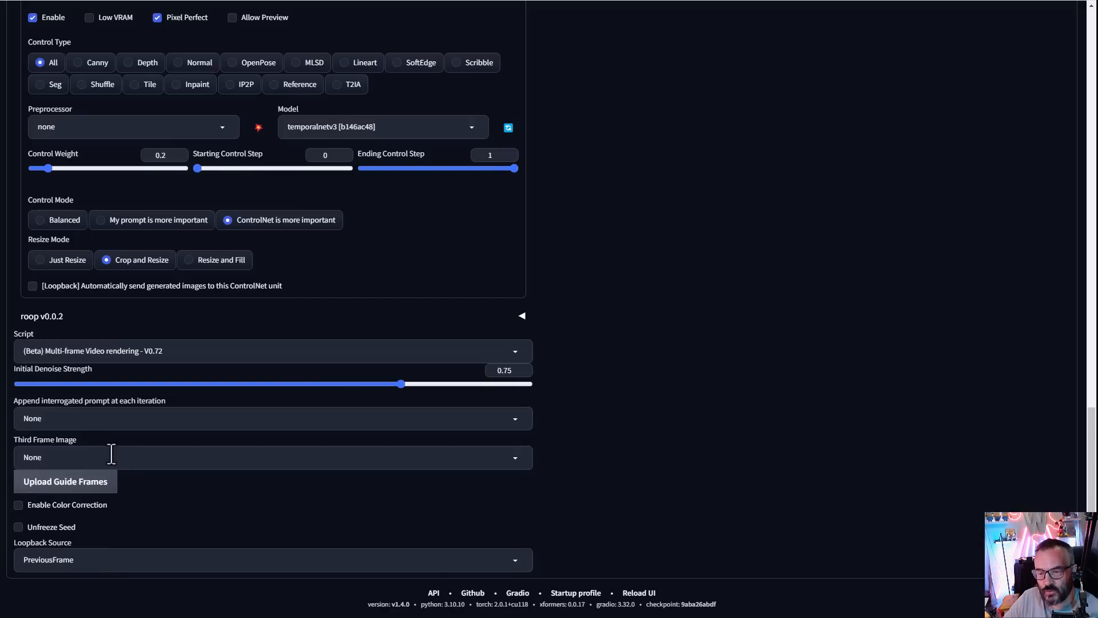
- Set the script's third frame image and loopback source to FirstGen and enable color correction
{"action": "left_click", "coordinate": [154, 458]}
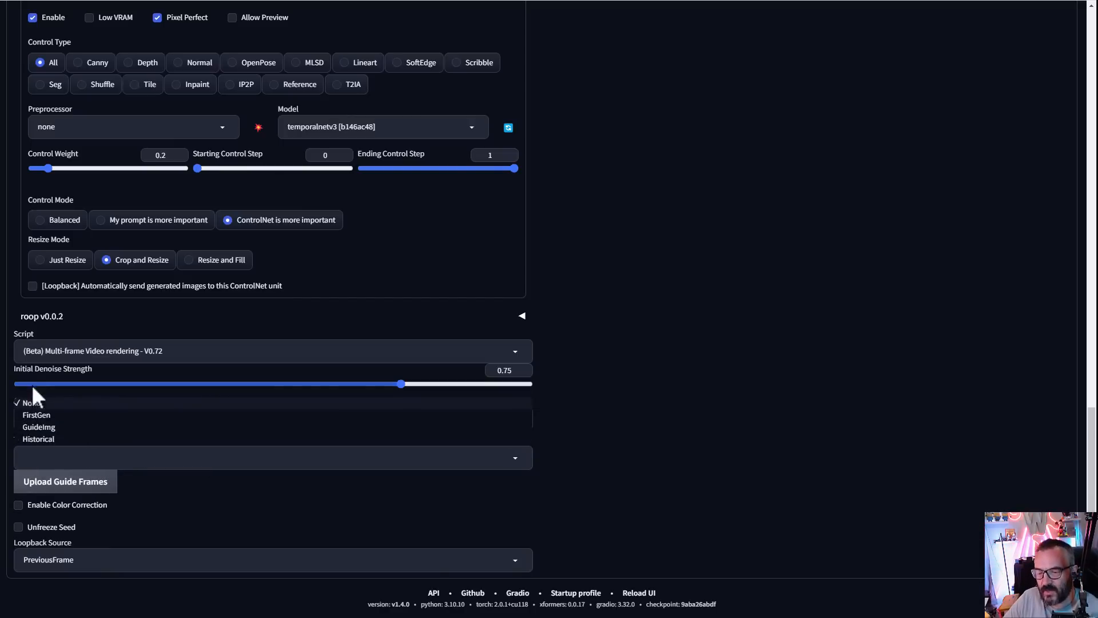
{"action": "left_click", "coordinate": [52, 416]}
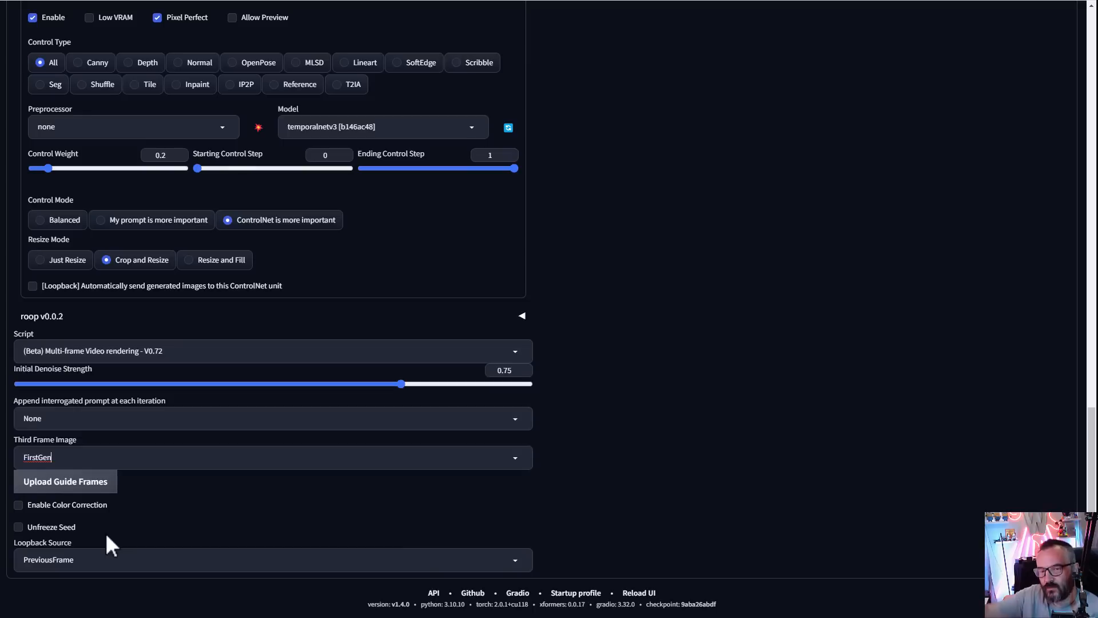
{"action": "left_click", "coordinate": [108, 559]}
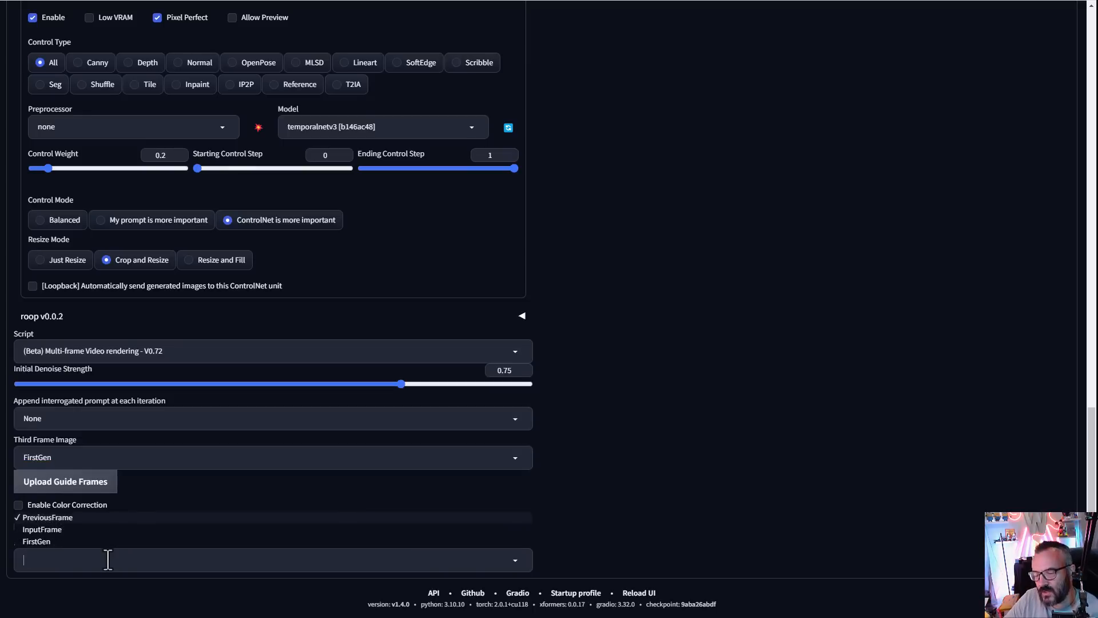
{"action": "left_click", "coordinate": [51, 541]}
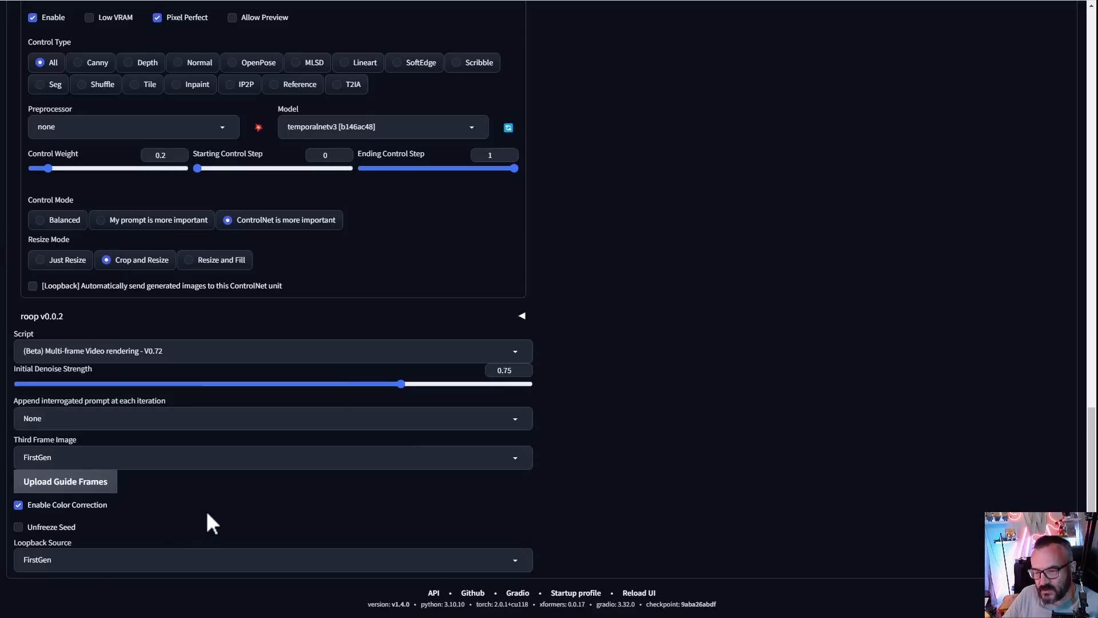
- Upload frames M30_000001.jpg through M30_000375.jpg as the script's guide frames and start generating
{"action": "scroll", "coordinate": [209, 522], "scroll_direction": "up", "scroll_amount": 8}
{"action": "scroll", "coordinate": [226, 487], "scroll_direction": "down", "scroll_amount": 8}
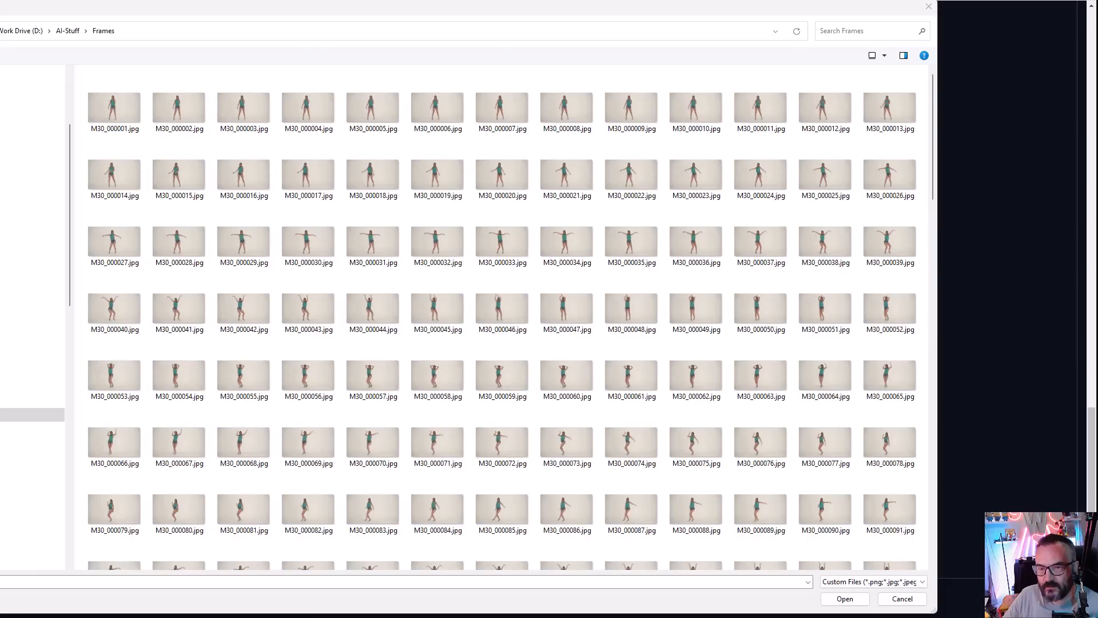
{"action": "left_click", "coordinate": [118, 121]}
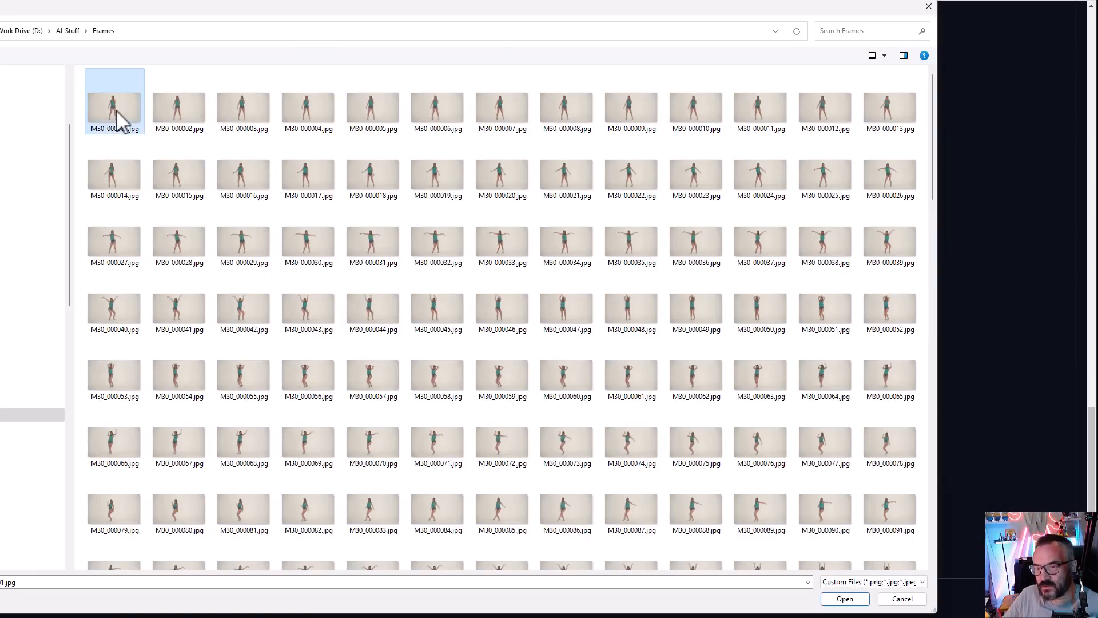
{"action": "scroll", "coordinate": [895, 380], "scroll_direction": "down", "scroll_amount": 10}
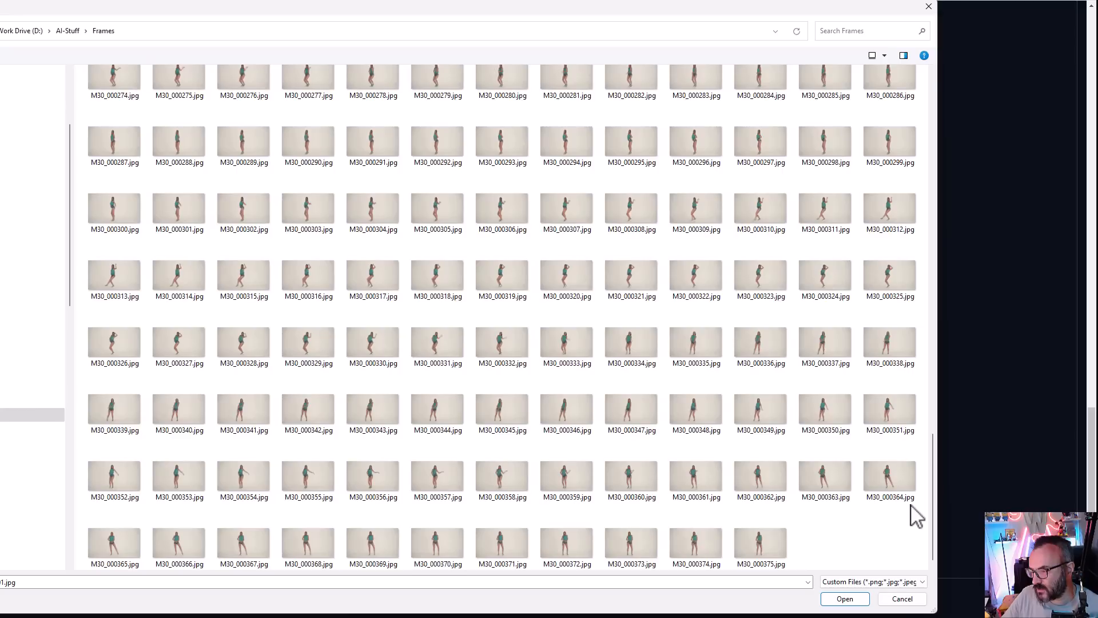
{"action": "left_click", "coordinate": [765, 547], "text": "shift"}
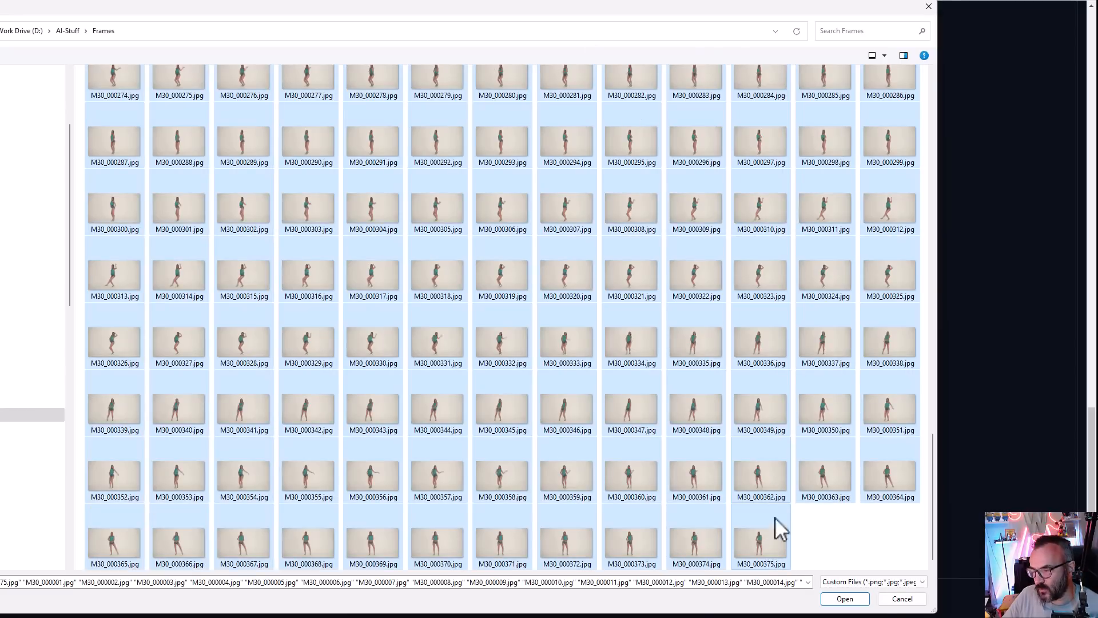
{"action": "left_click", "coordinate": [845, 599]}
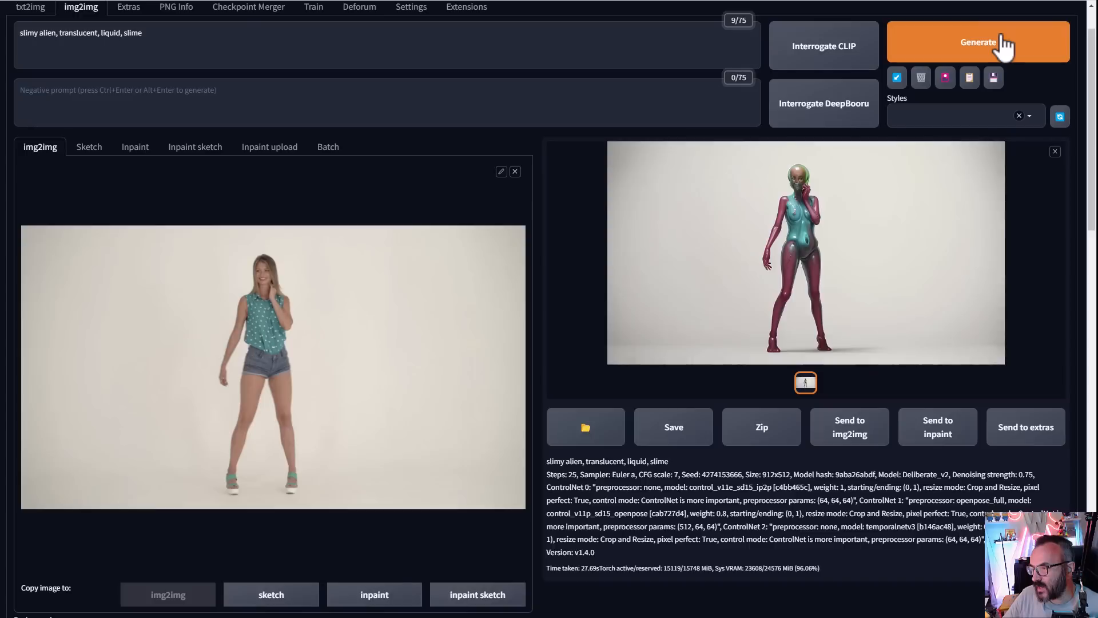
{"action": "left_click", "coordinate": [1010, 42]}
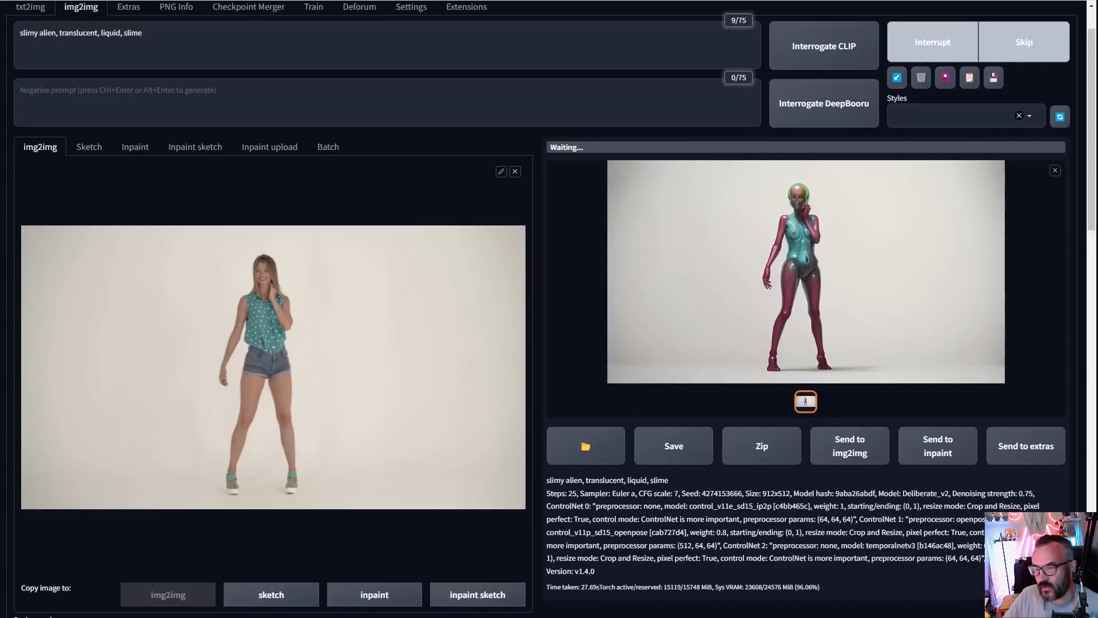
- Switch to File Explorer and examine the newly generated images in the img2img-images\2023-07-01 output folder
{"action": "key", "text": "alt+Tab"}
{"action": "left_click_drag", "start_coordinate": [509, 46], "coordinate": [544, 44]}
{"action": "left_click_drag", "start_coordinate": [238, 307], "coordinate": [236, 273]}
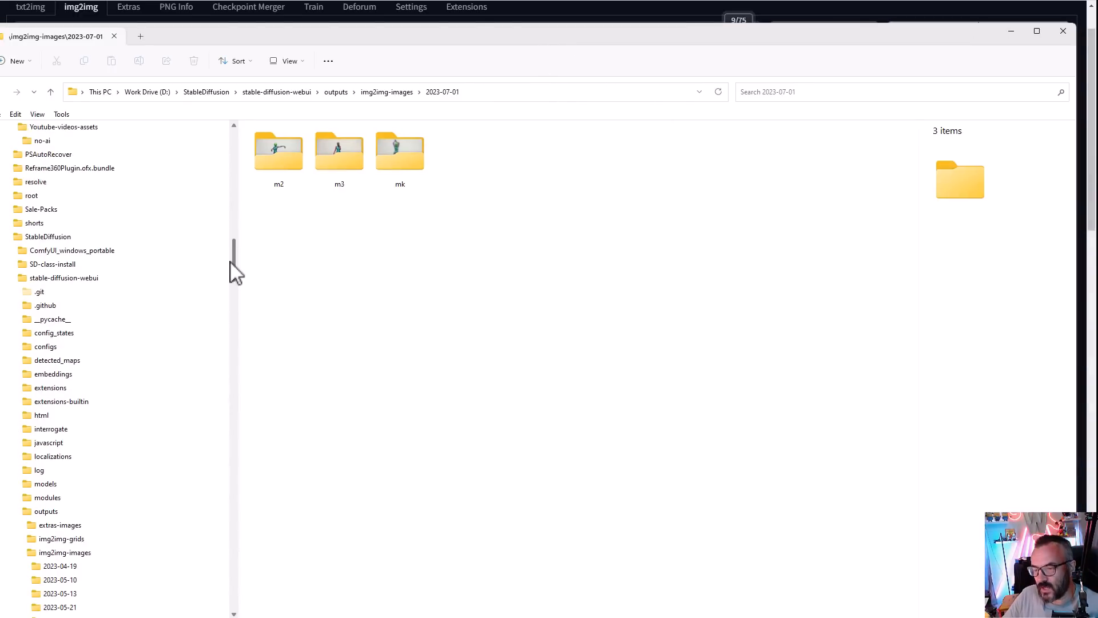
{"action": "scroll", "coordinate": [156, 326], "scroll_direction": "down", "scroll_amount": 4}
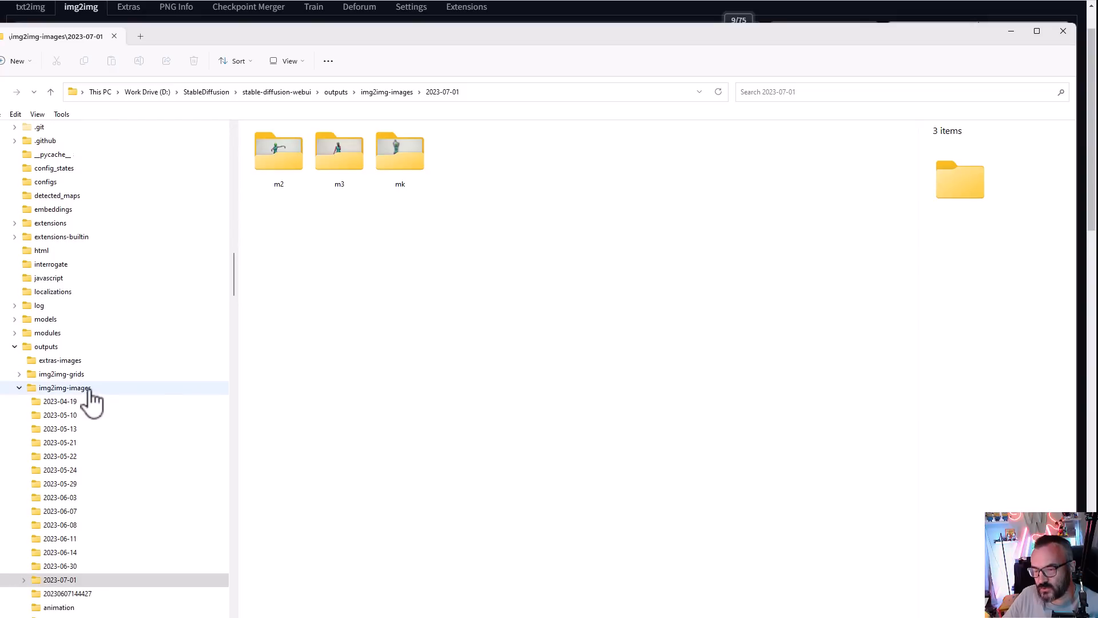
{"action": "scroll", "coordinate": [86, 429], "scroll_direction": "down", "scroll_amount": 3}
{"action": "left_click", "coordinate": [477, 343]}
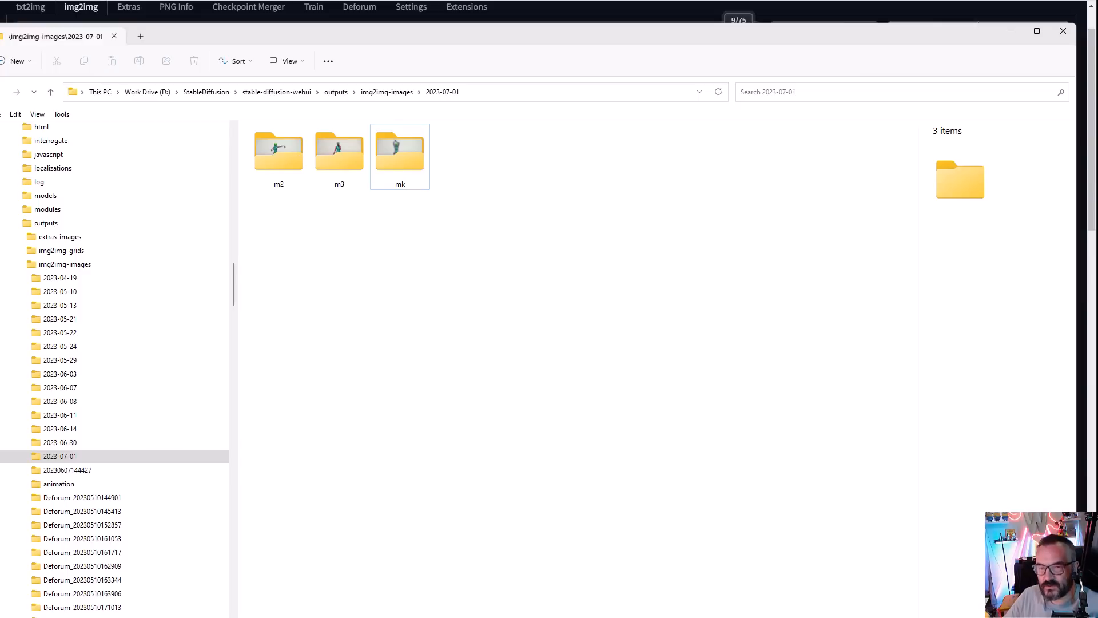
{"action": "left_click", "coordinate": [452, 169]}
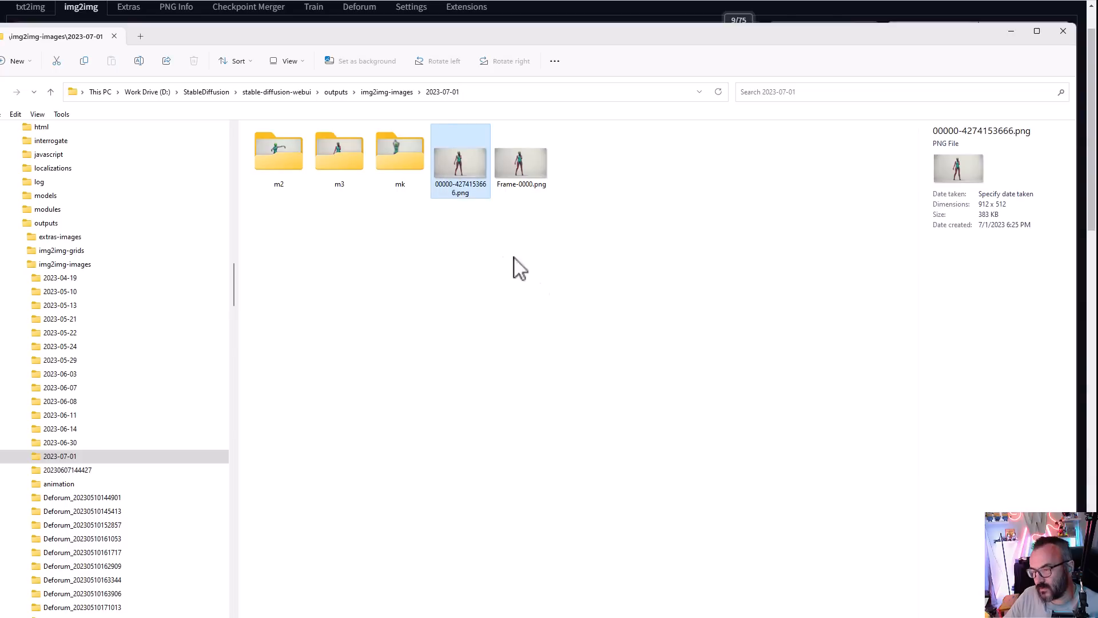
{"action": "left_click", "coordinate": [527, 175]}
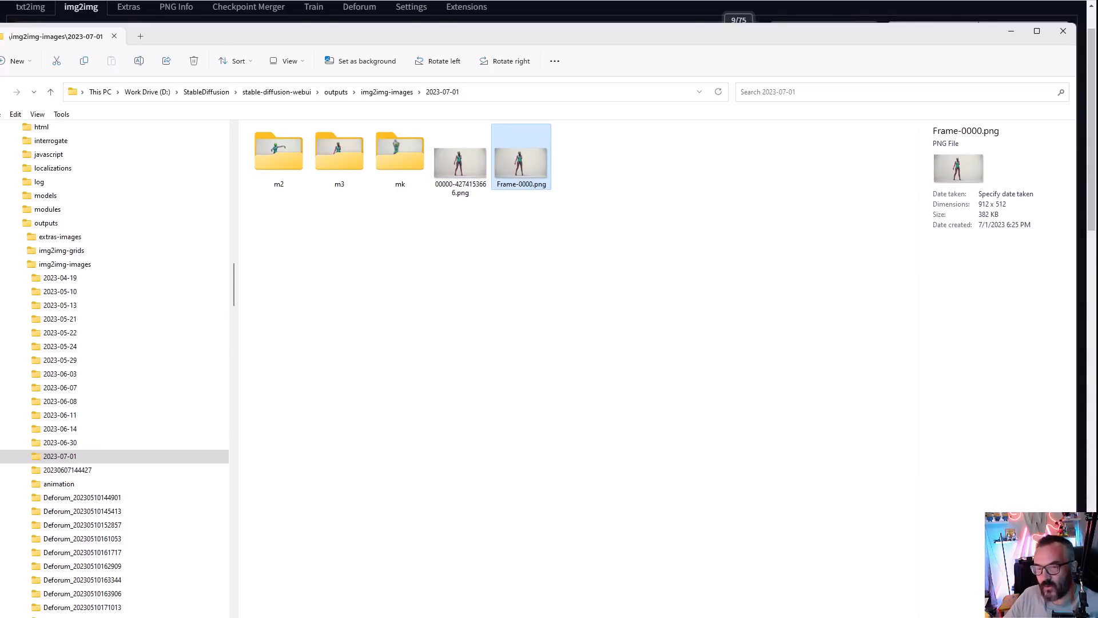
- Open the m2 output folder and view Frame-0000.png and the three-panel images 00022-1200371308.png and 00027-1200371308.png
{"action": "double_click", "coordinate": [278, 152]}
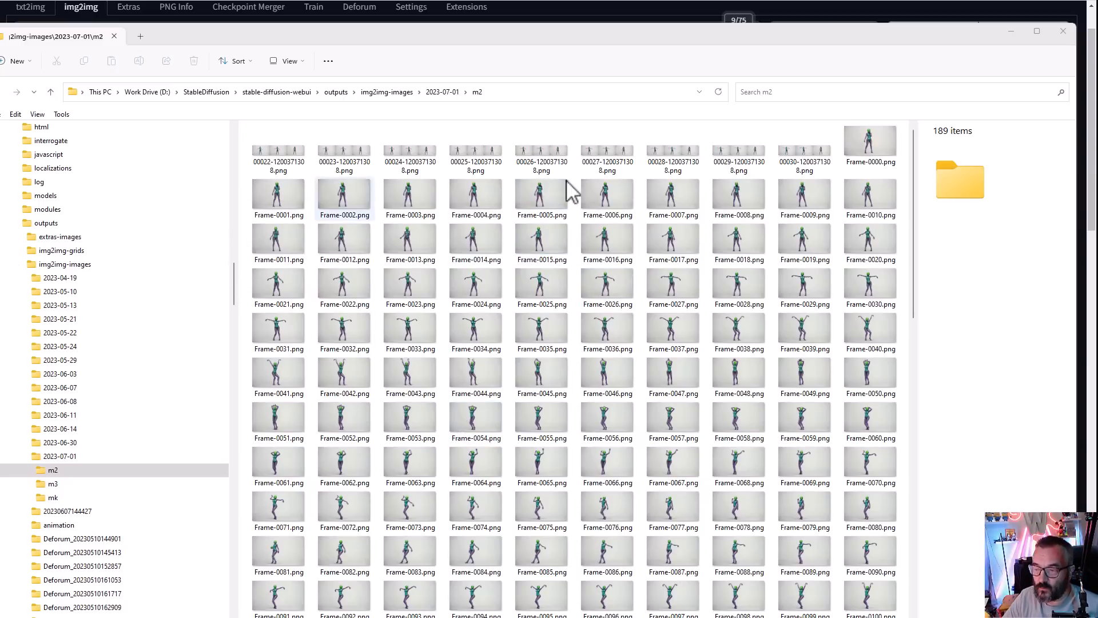
{"action": "double_click", "coordinate": [873, 146]}
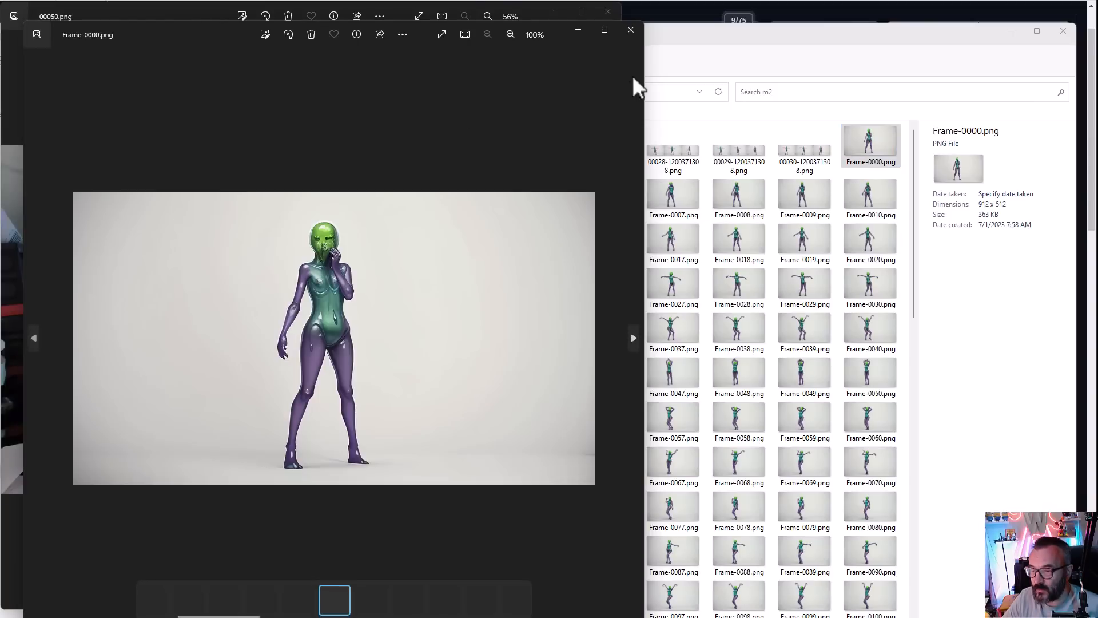
{"action": "left_click", "coordinate": [631, 29]}
{"action": "left_click", "coordinate": [607, 12]}
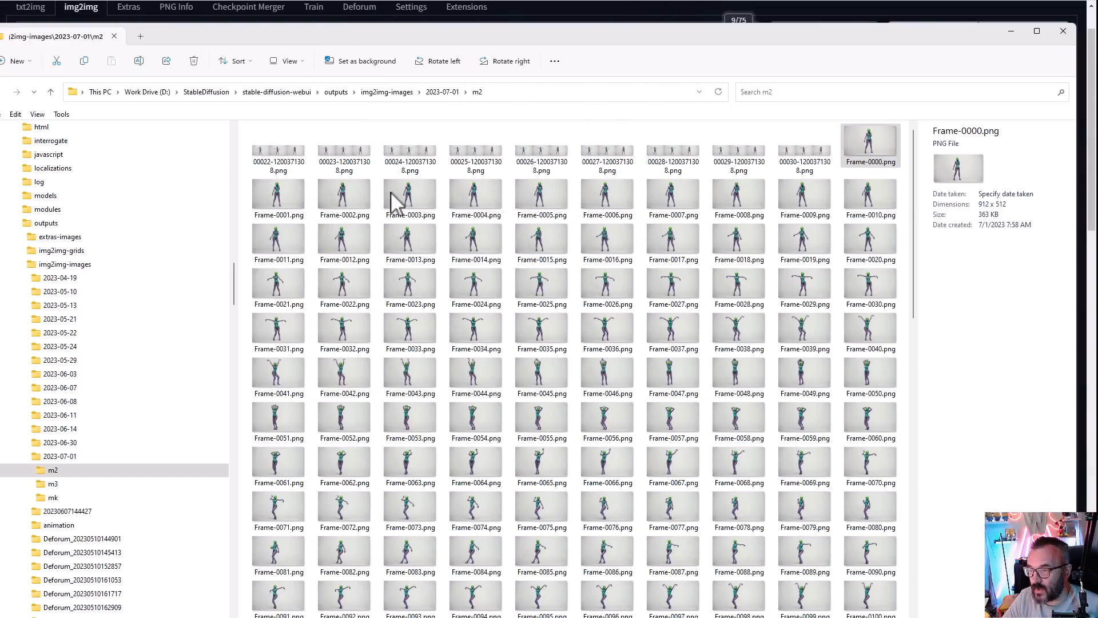
{"action": "left_click", "coordinate": [276, 163]}
{"action": "double_click", "coordinate": [274, 163]}
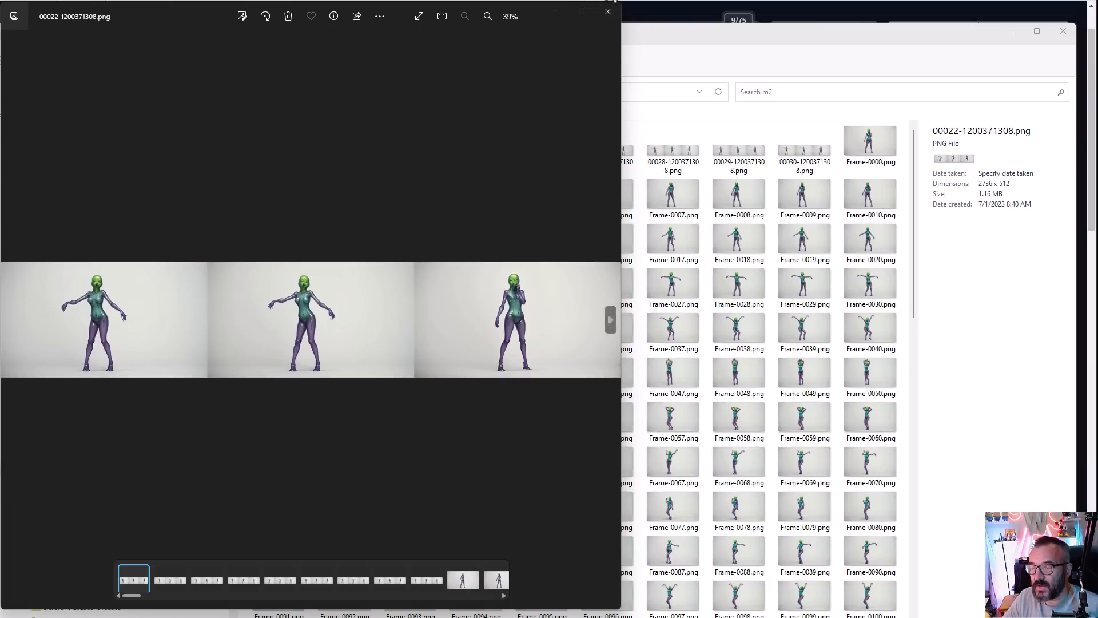
{"action": "left_click", "coordinate": [608, 12]}
{"action": "left_click", "coordinate": [607, 160]}
{"action": "double_click", "coordinate": [608, 163]}
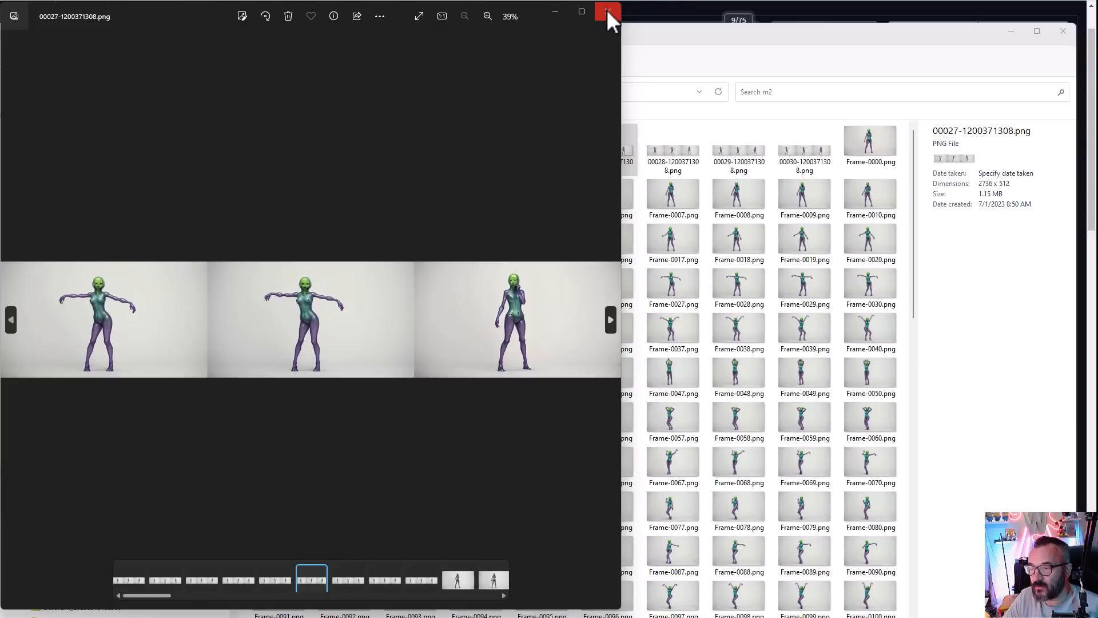
{"action": "left_click", "coordinate": [608, 11]}
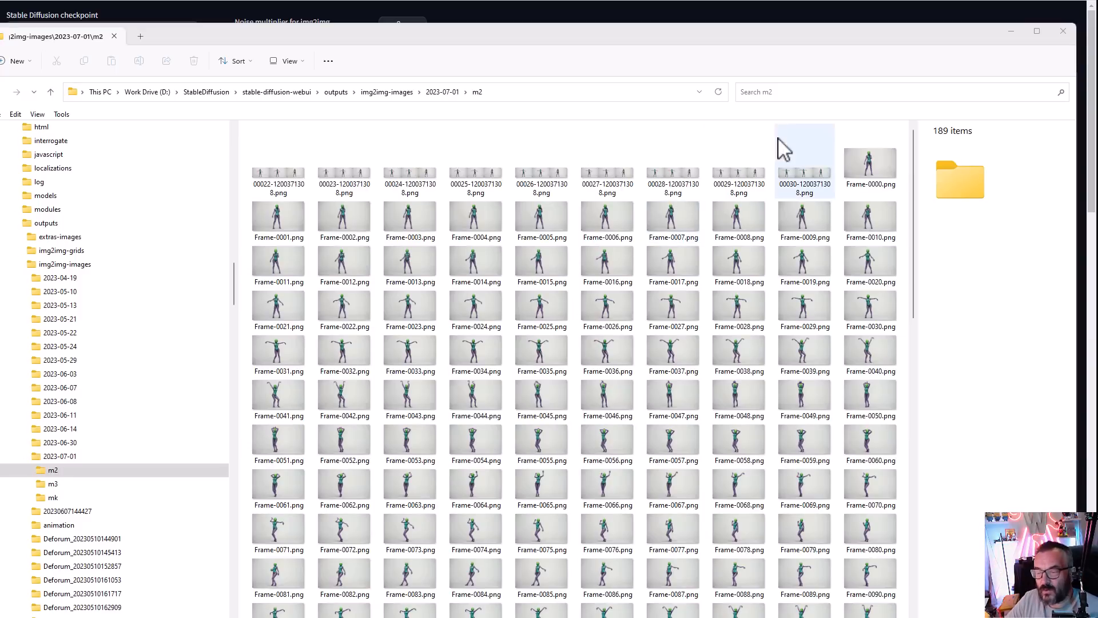
- Page through the rendered frames in the m2 folder from Frame-0000.png to Frame-0026.png to check their consistency
{"action": "double_click", "coordinate": [860, 184]}
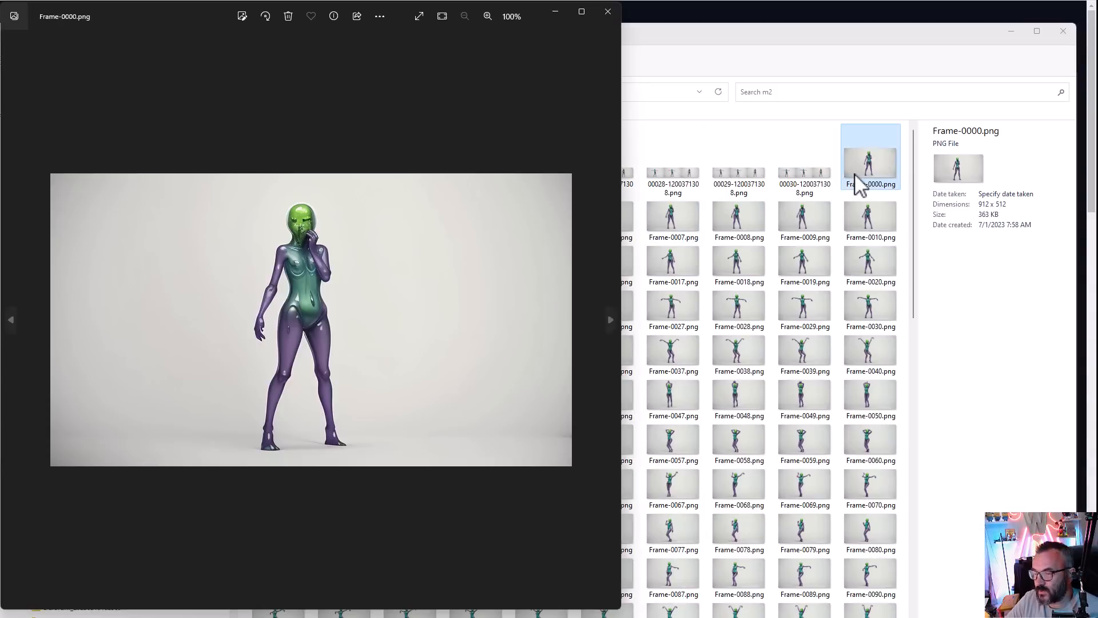
{"action": "key", "text": "Right"}
{"action": "key", "text": "Right"}
{"action": "key", "text": "Right"}
{"action": "key", "text": "Right"}
{"action": "key", "text": "Right"}
{"action": "key", "text": "Right"}
{"action": "key", "text": "Right"}
{"action": "key", "text": "Right"}
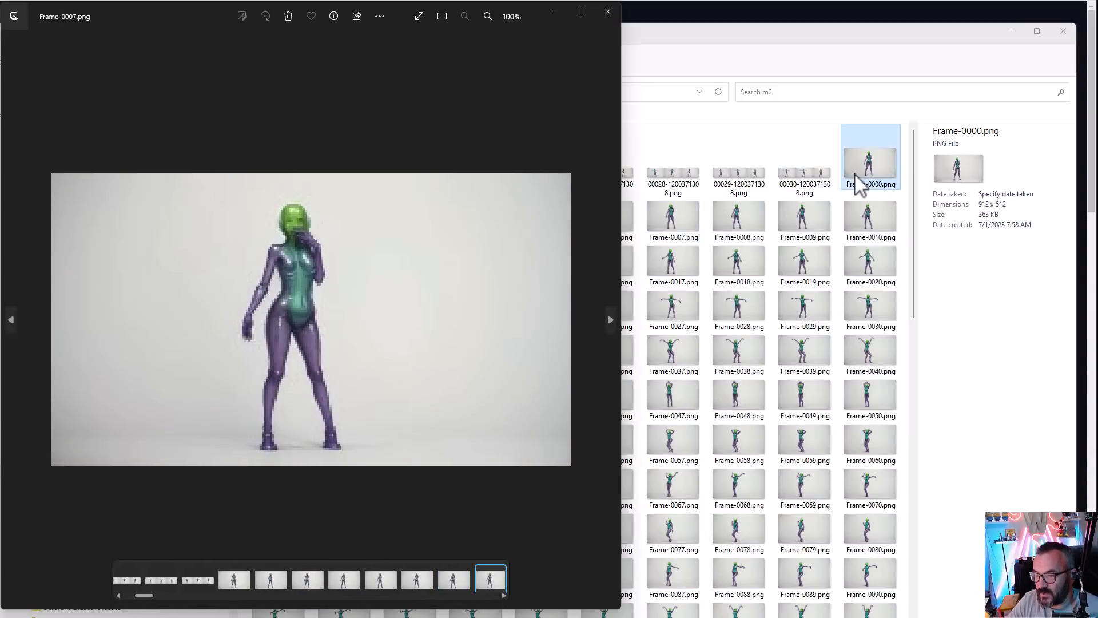
{"action": "key", "text": "Right"}
{"action": "key", "text": "Right"}
{"action": "key", "text": "Right"}
{"action": "key", "text": "Right"}
{"action": "key", "text": "Right"}
{"action": "key", "text": "Right"}
{"action": "key", "text": "Right"}
{"action": "key", "text": "Right"}
{"action": "key", "text": "Right"}
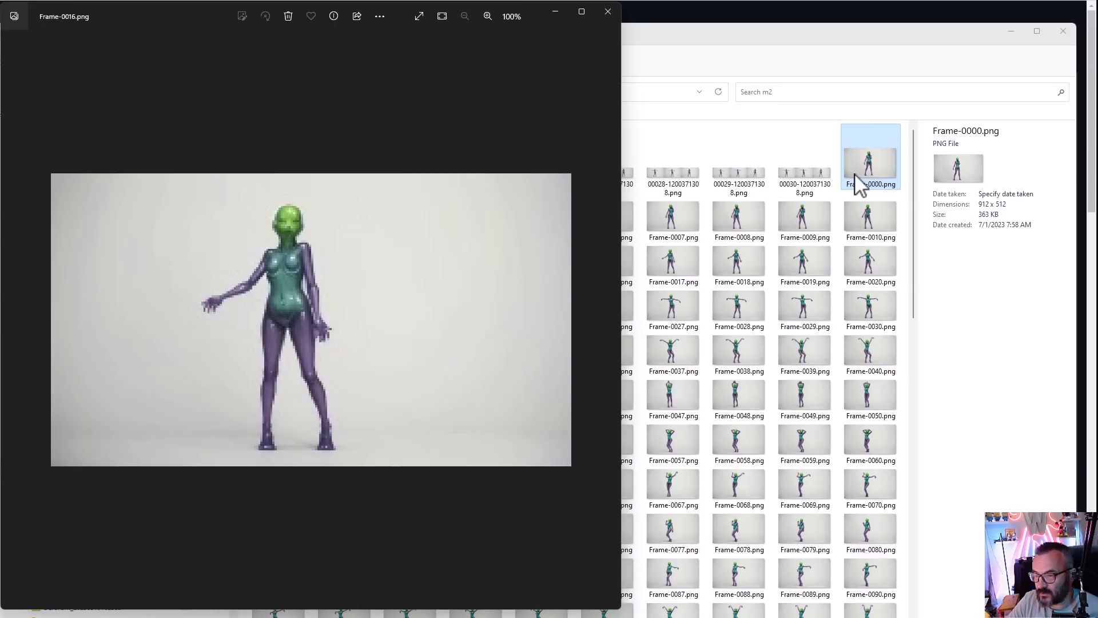
{"action": "key", "text": "Right"}
{"action": "key", "text": "Right"}
{"action": "key", "text": "Right"}
{"action": "key", "text": "Right"}
{"action": "key", "text": "Right"}
{"action": "key", "text": "Right"}
{"action": "key", "text": "Right"}
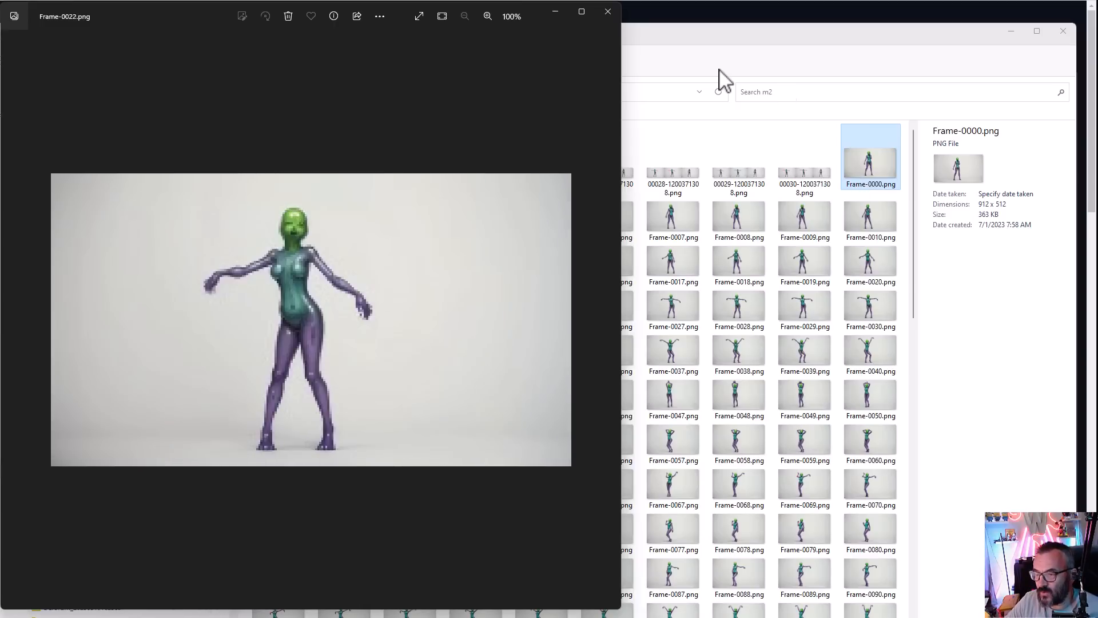
{"action": "key", "text": "Right"}
{"action": "key", "text": "Right"}
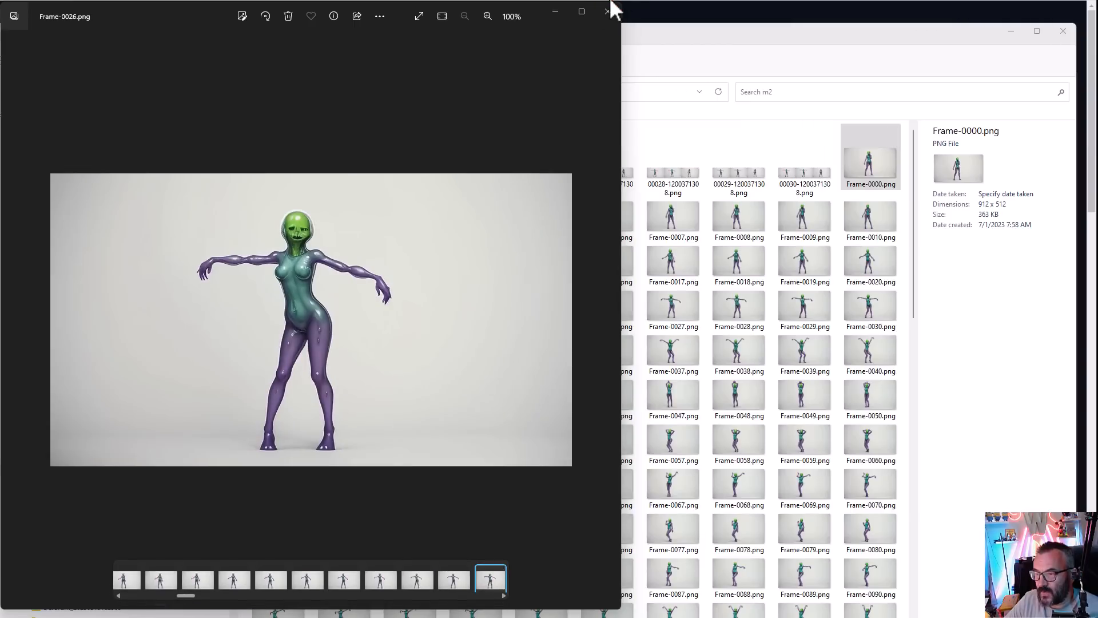
{"action": "left_click", "coordinate": [607, 11]}
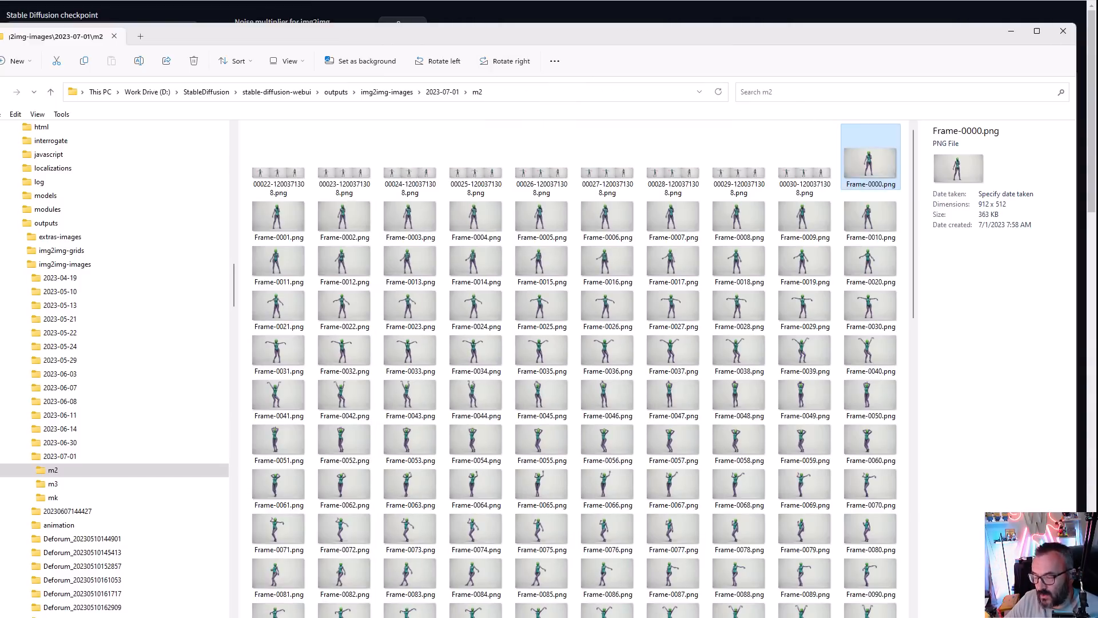
- Switch to Shutter Encoder and replace its file list with Frame-0000.png through Frame-0179.png from the m2 folder
{"action": "key", "text": "alt+Tab"}
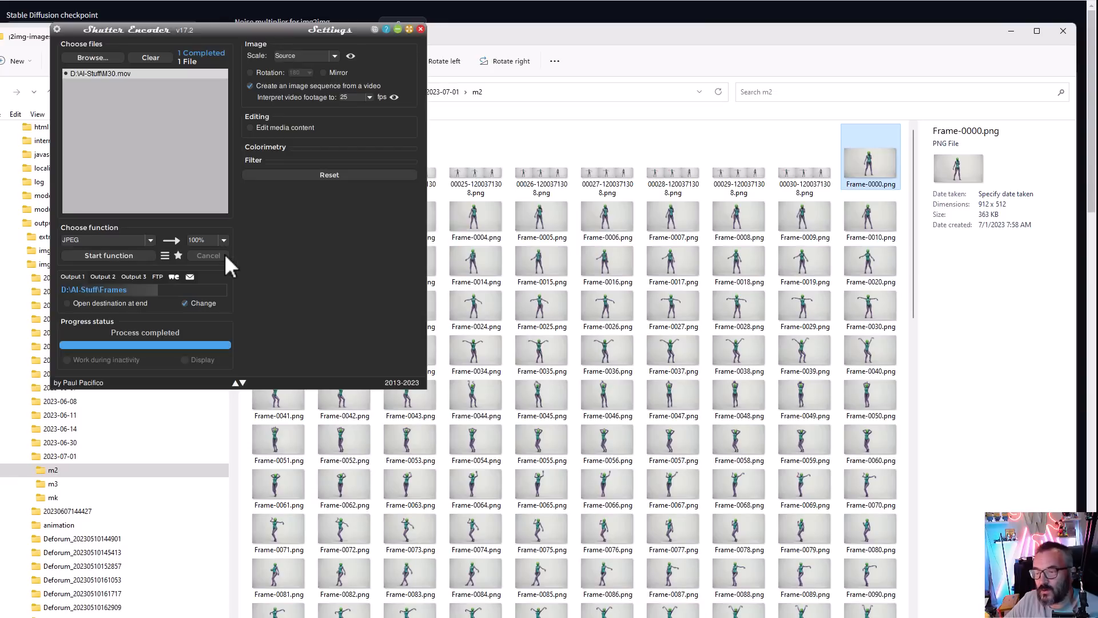
{"action": "left_click_drag", "start_coordinate": [256, 32], "coordinate": [89, 38]}
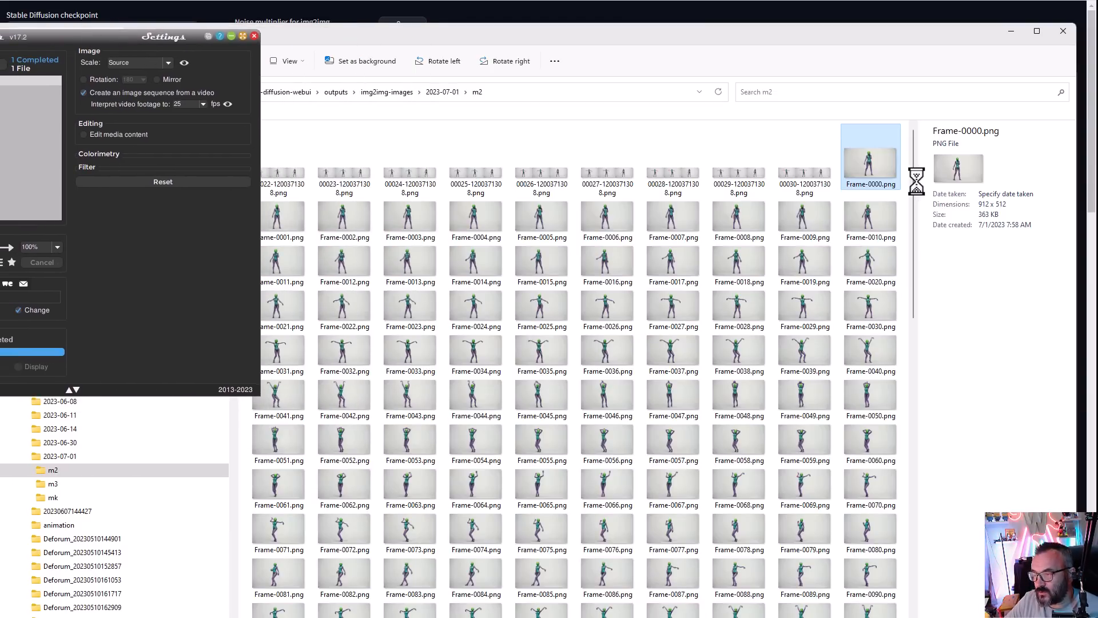
{"action": "left_click_drag", "start_coordinate": [914, 185], "coordinate": [894, 519]}
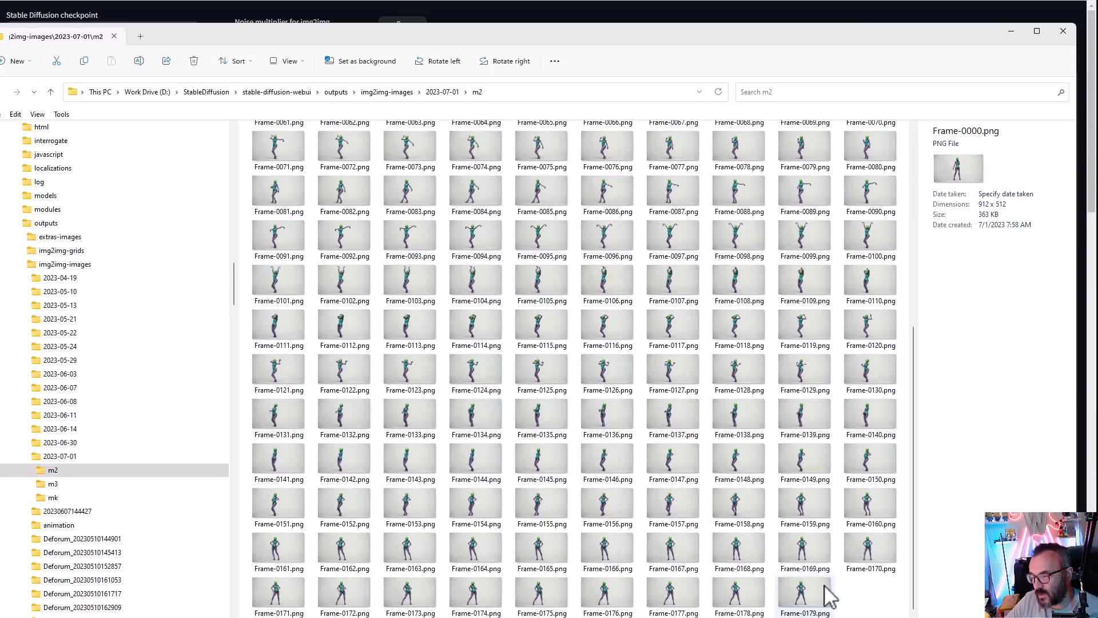
{"action": "left_click", "coordinate": [818, 598], "text": "shift"}
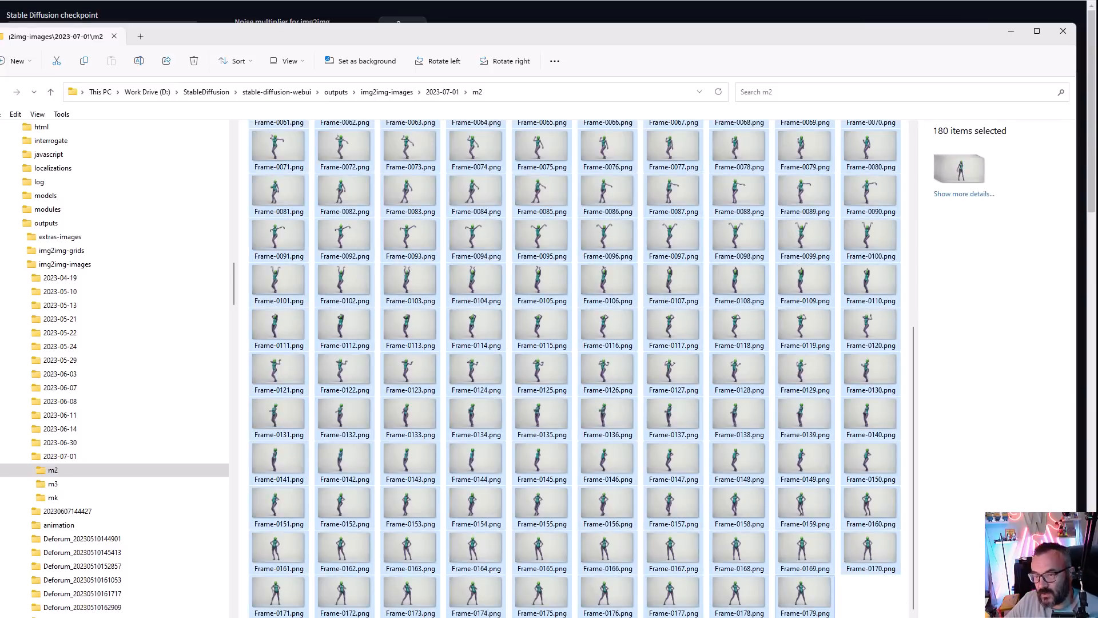
{"action": "key", "text": "alt+Tab"}
{"action": "left_click_drag", "start_coordinate": [358, 147], "coordinate": [29, 130]}
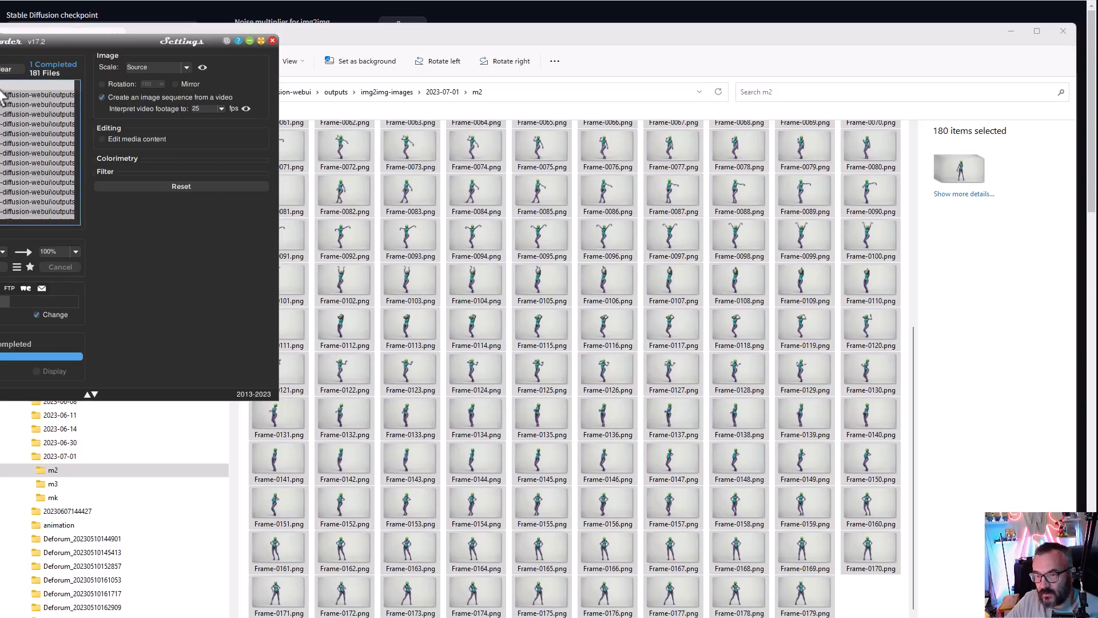
{"action": "left_click", "coordinate": [12, 70]}
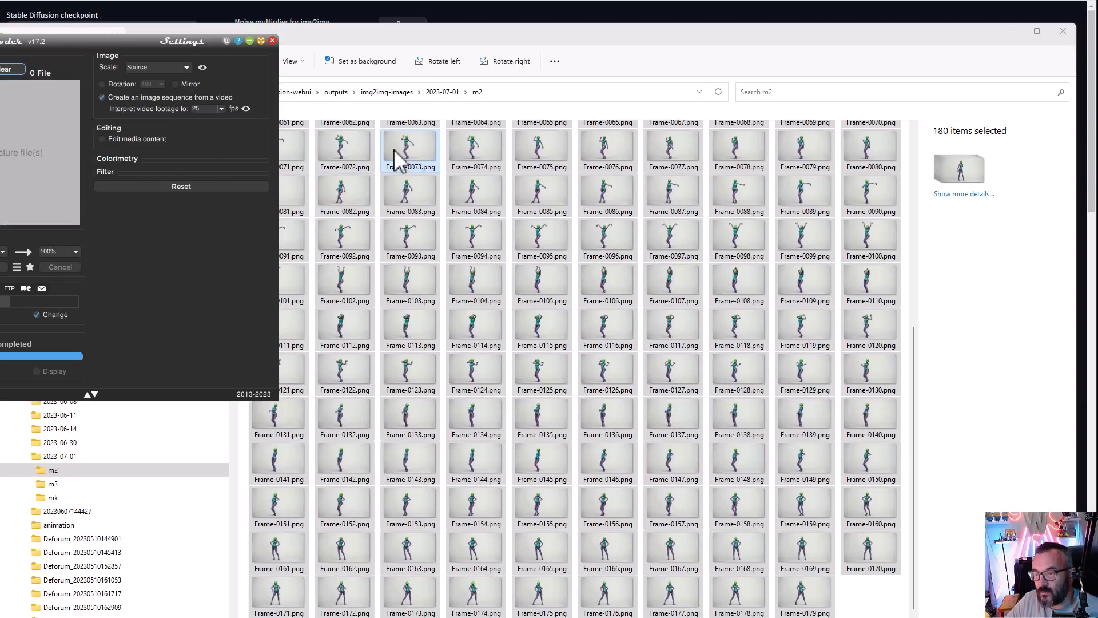
{"action": "left_click_drag", "start_coordinate": [400, 153], "coordinate": [45, 126]}
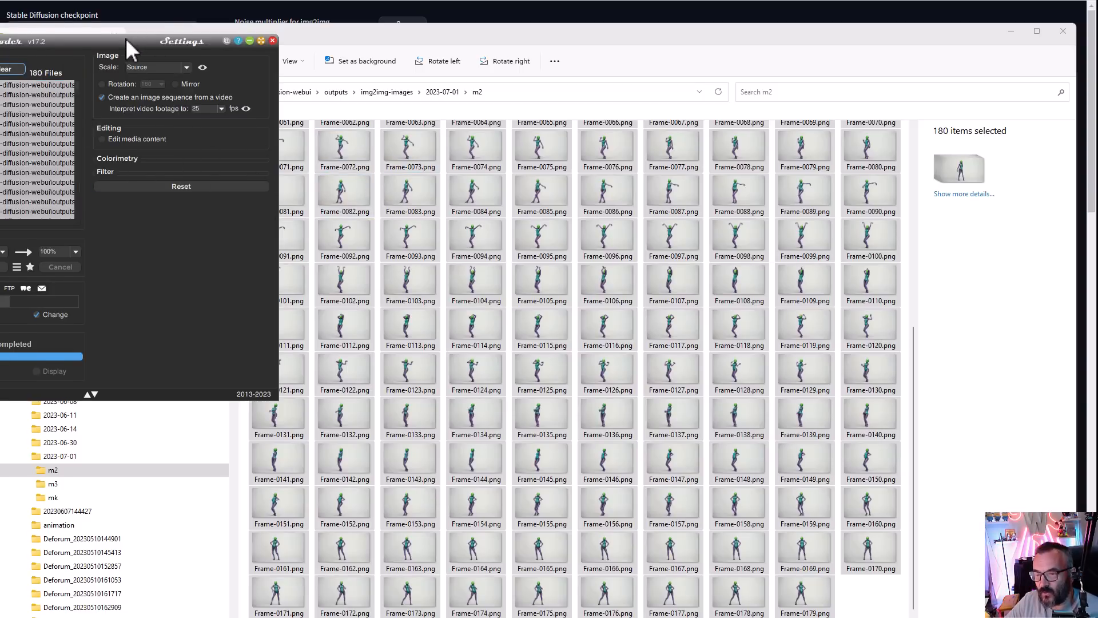
- Select all the imported frames in Shutter Encoder and set the function to H.264
{"action": "left_click_drag", "start_coordinate": [125, 38], "coordinate": [420, 76]}
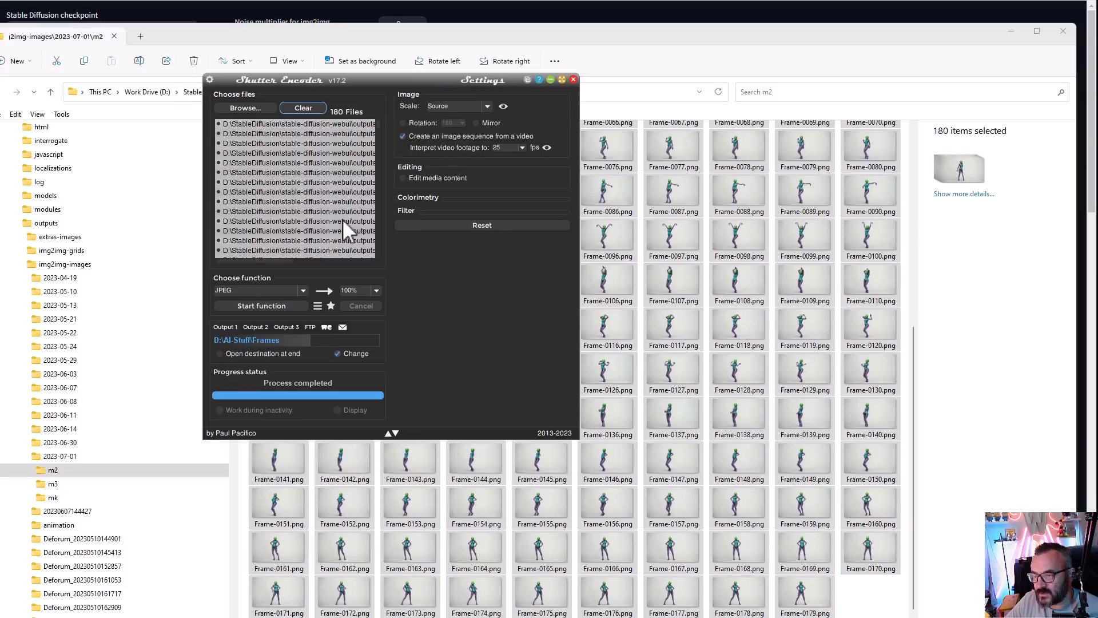
{"action": "left_click", "coordinate": [320, 126]}
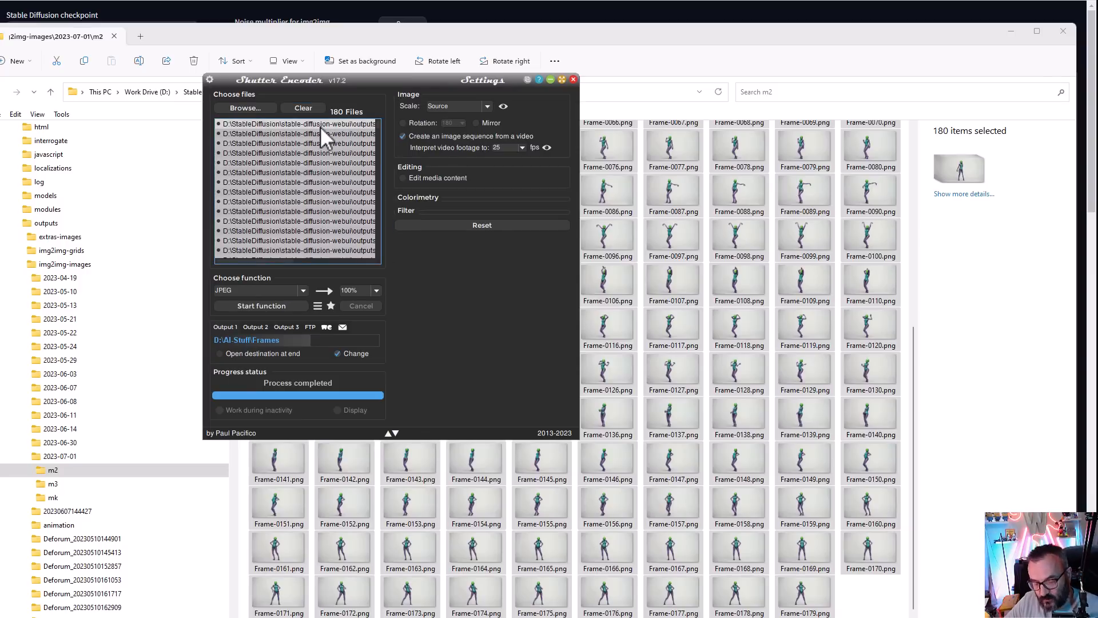
{"action": "key", "text": "ctrl+a"}
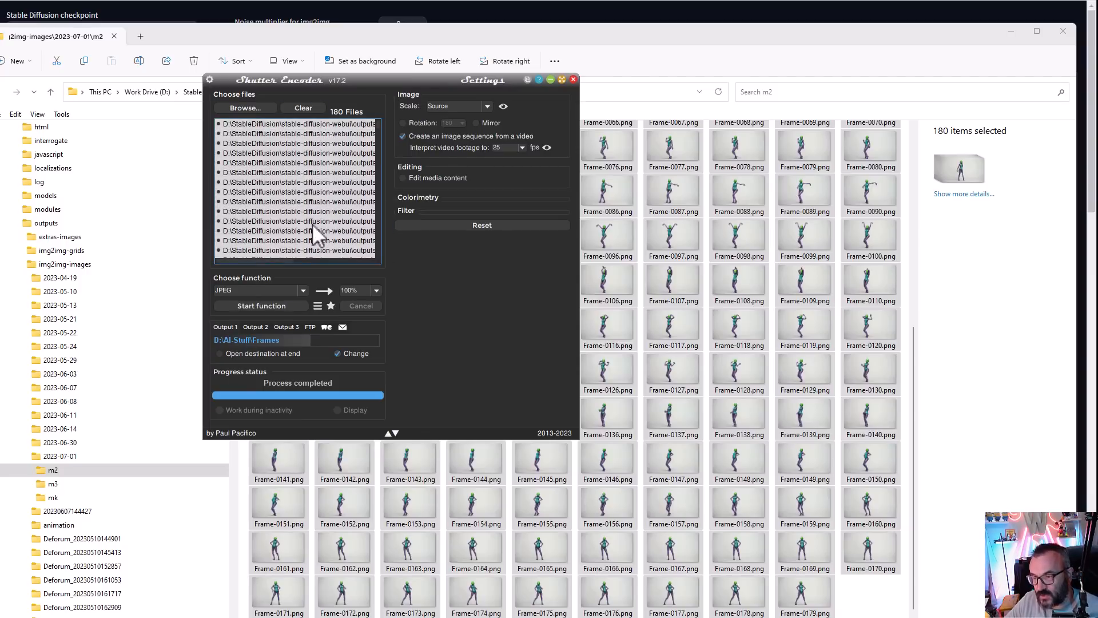
{"action": "left_click", "coordinate": [303, 288]}
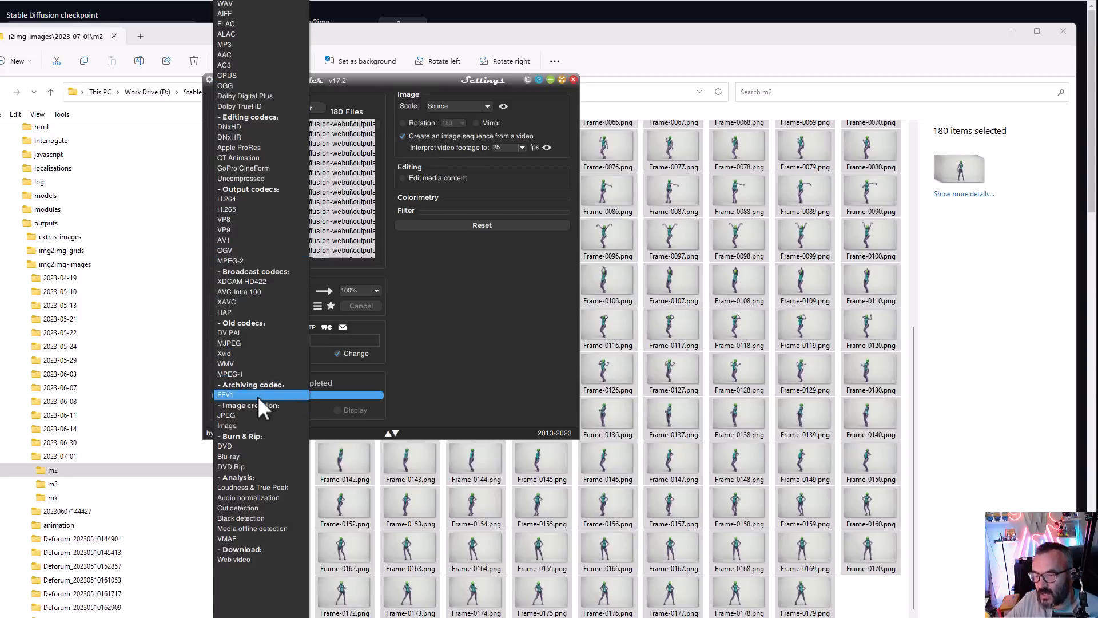
{"action": "left_click", "coordinate": [241, 197]}
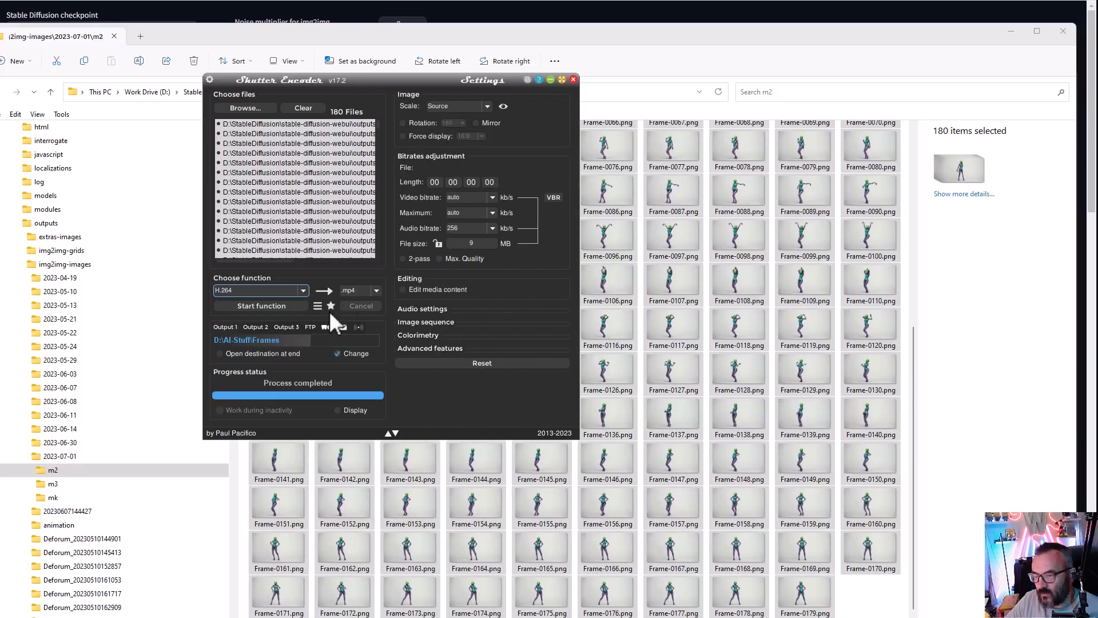
- Enable maximum quality for the H.264 encode, and play Frame-0000_H.264.mp4 from the D:\AI-Stuff folder
{"action": "left_click", "coordinate": [284, 338]}
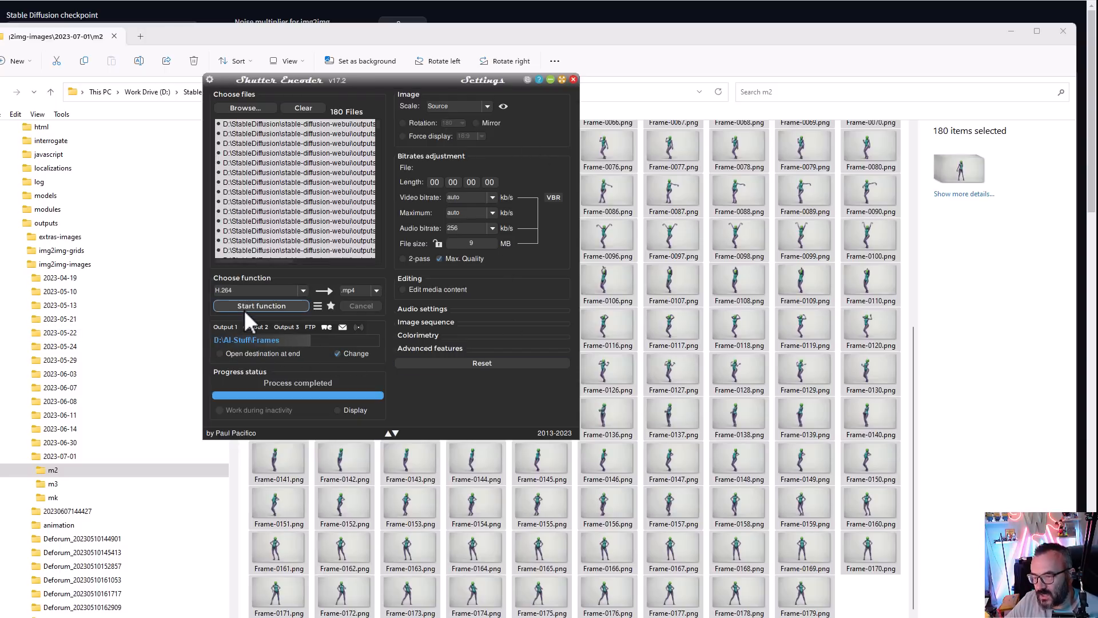
{"action": "left_click", "coordinate": [1, 92]}
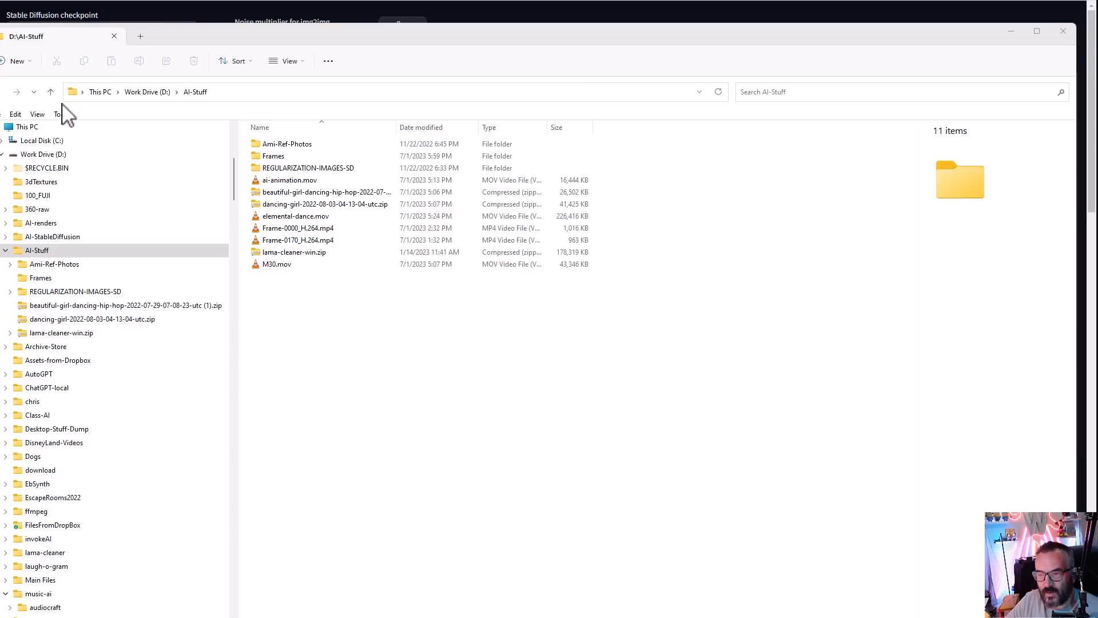
{"action": "left_click", "coordinate": [294, 234]}
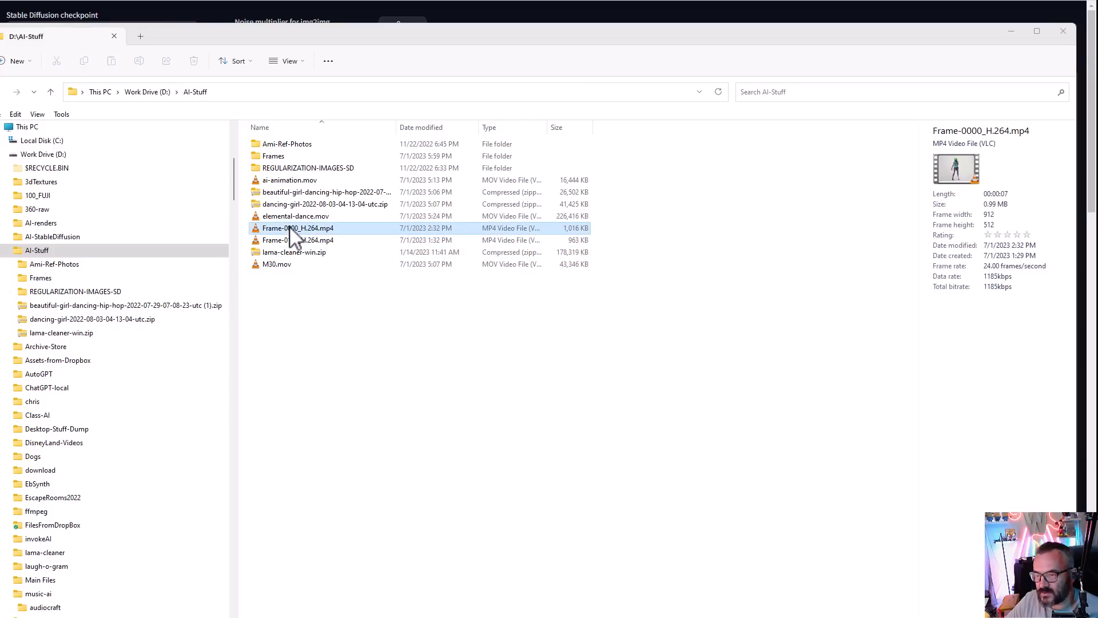
{"action": "double_click", "coordinate": [352, 227]}
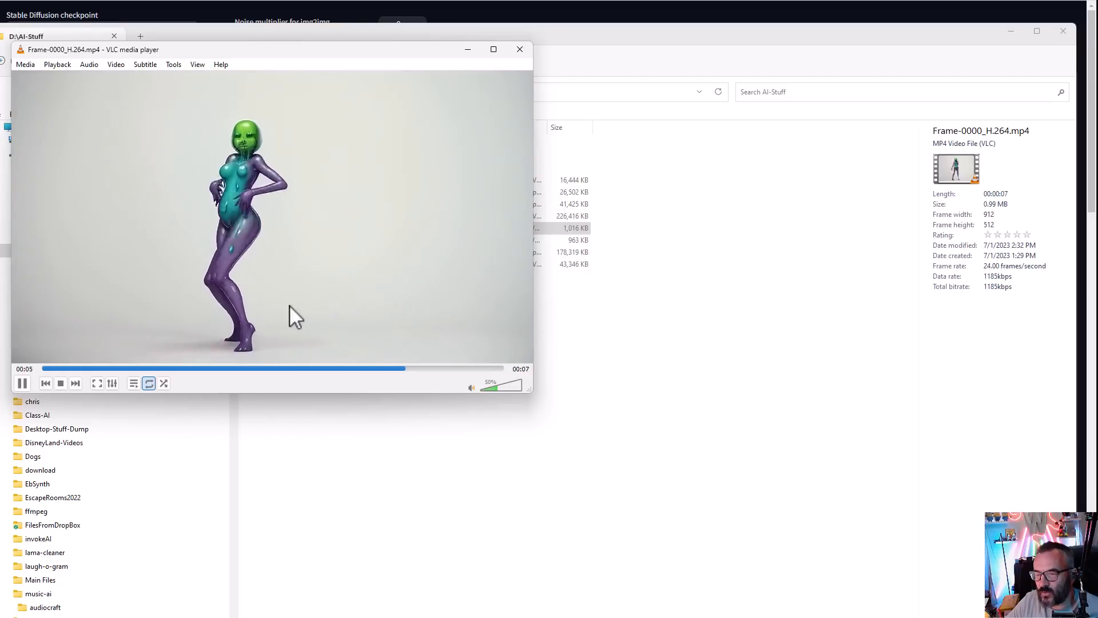
{"action": "left_click", "coordinate": [521, 49]}
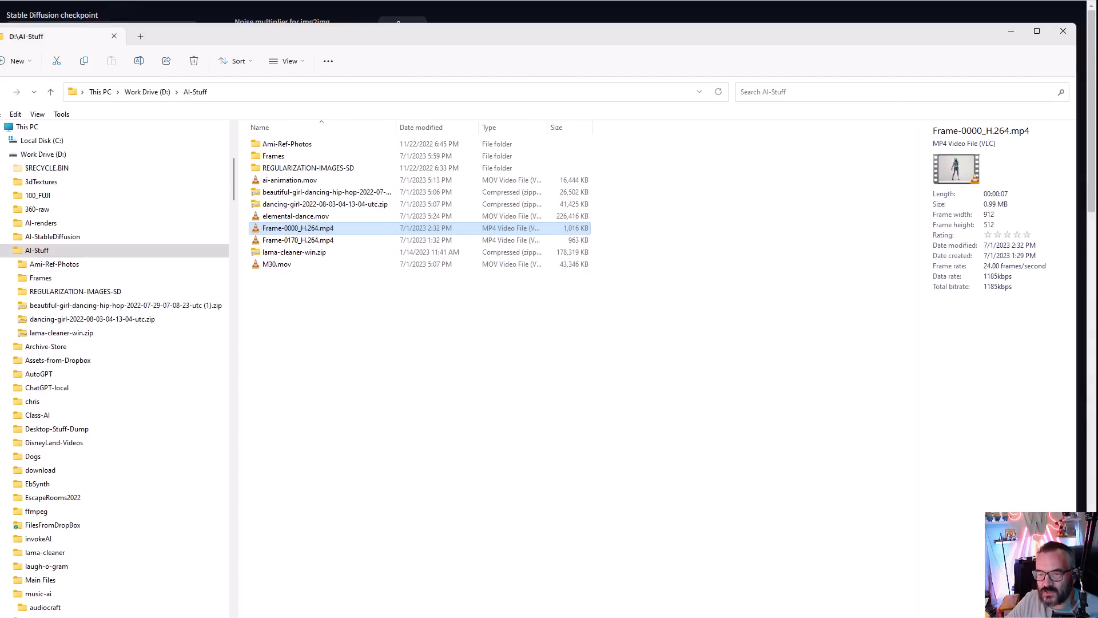
- Switch to the Stable Diffusion web UI and load the webcam portrait as the img2img source image
{"action": "key", "text": "alt+Tab"}
{"action": "scroll", "coordinate": [630, 456], "scroll_direction": "down", "scroll_amount": 8}
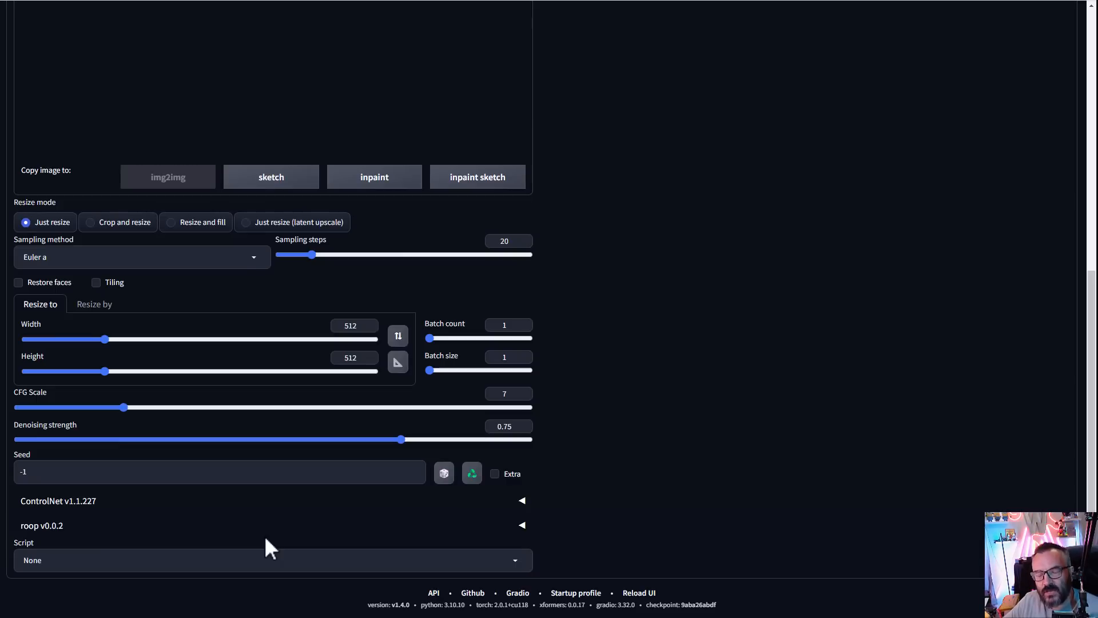
{"action": "scroll", "coordinate": [750, 518], "scroll_direction": "up", "scroll_amount": 6}
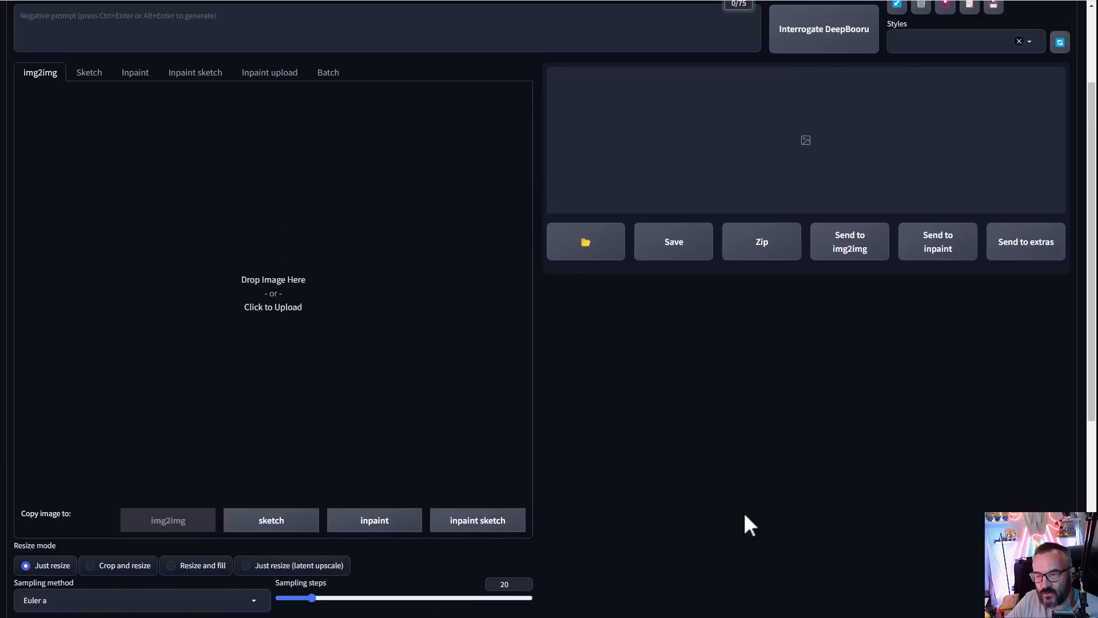
{"action": "scroll", "coordinate": [745, 516], "scroll_direction": "down", "scroll_amount": 6}
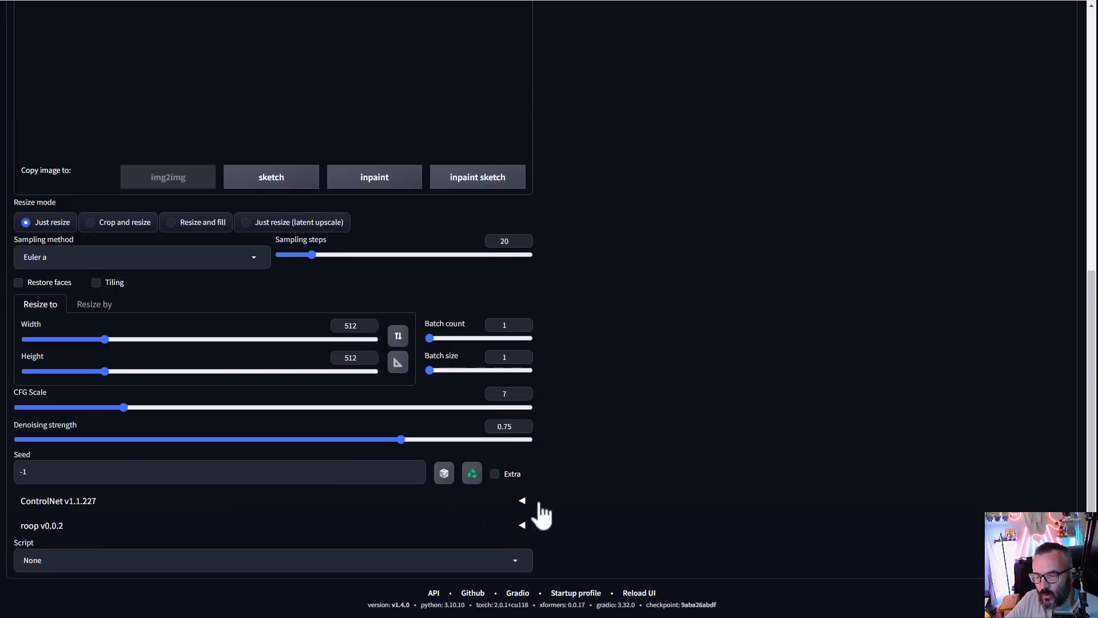
{"action": "scroll", "coordinate": [578, 503], "scroll_direction": "up", "scroll_amount": 2}
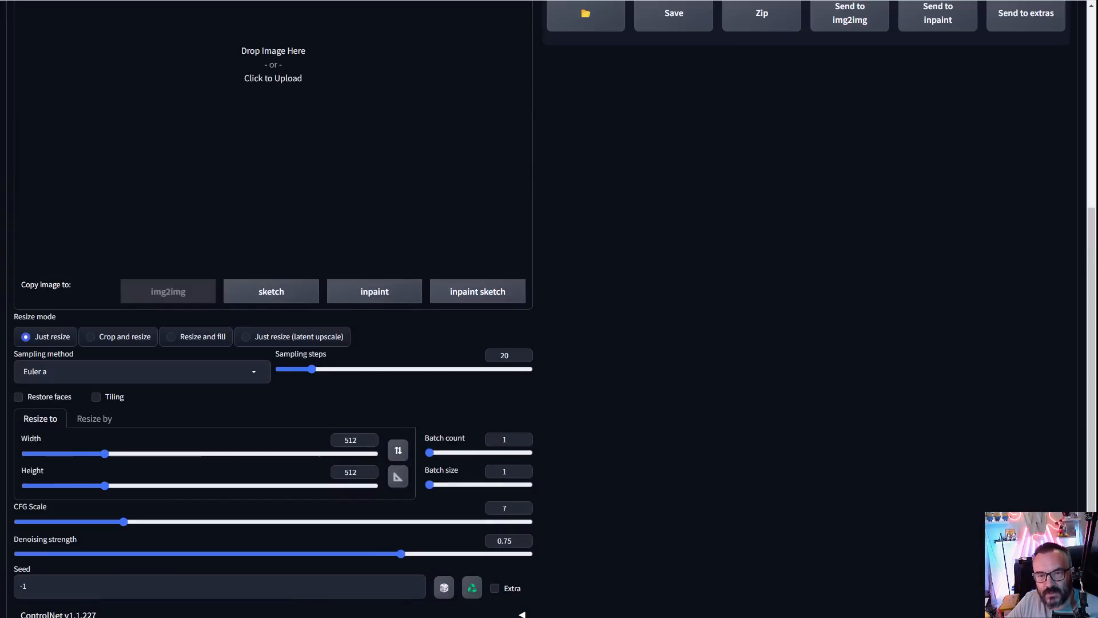
{"action": "scroll", "coordinate": [801, 287], "scroll_direction": "up", "scroll_amount": 5}
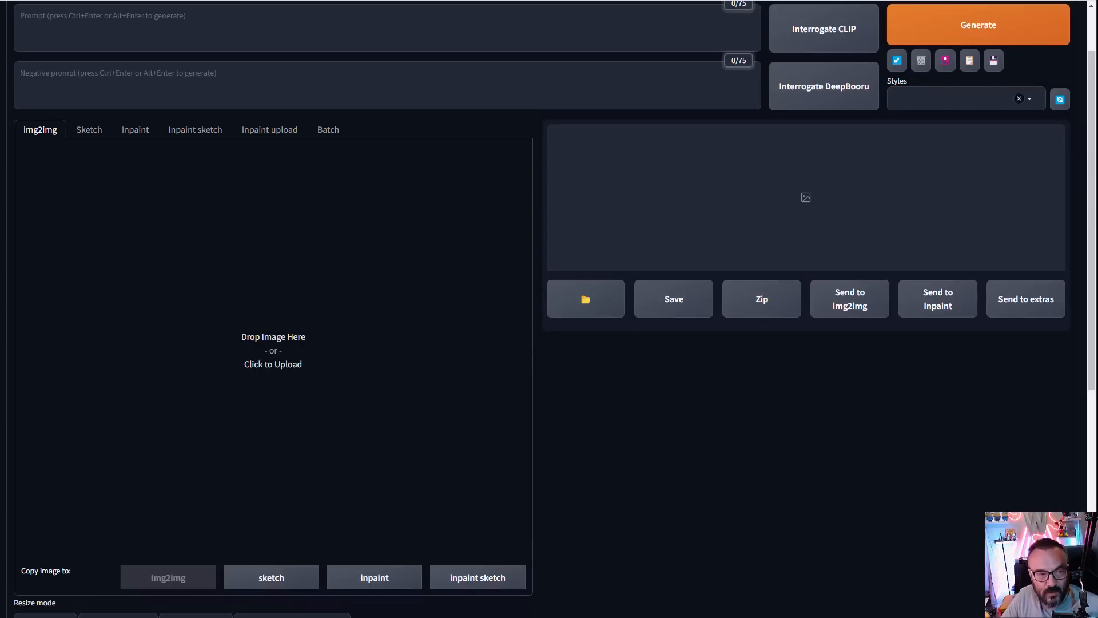
{"action": "left_click_drag", "start_coordinate": [170, 260], "coordinate": [281, 354]}
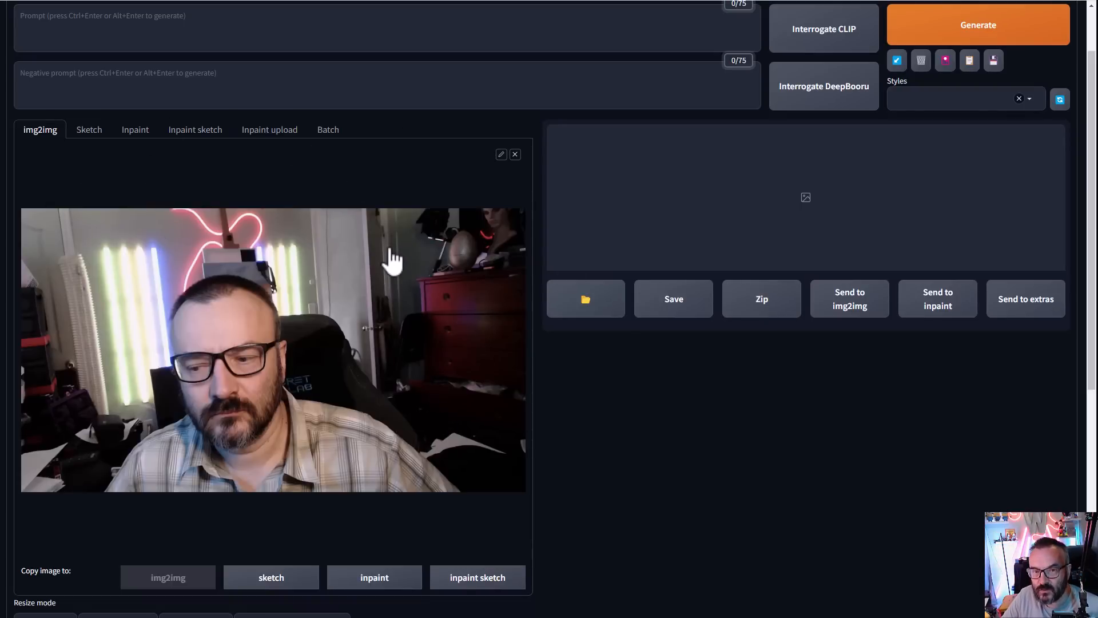
- Enter the img2img prompt "Baroque, rococo queen"
{"action": "scroll", "coordinate": [515, 422], "scroll_direction": "up", "scroll_amount": 1}
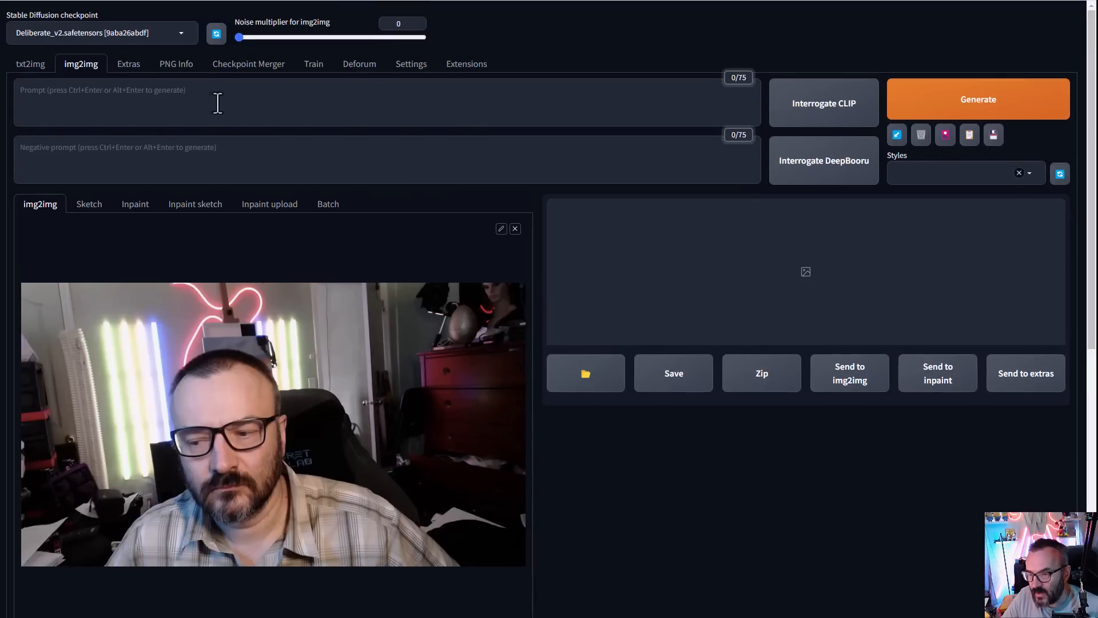
{"action": "left_click", "coordinate": [219, 103]}
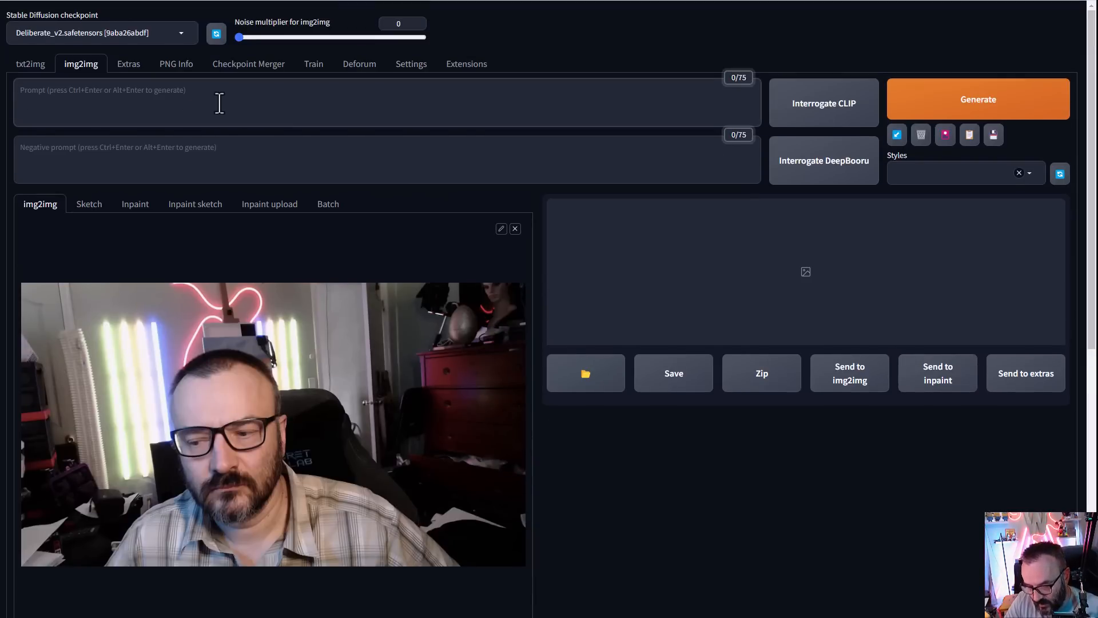
{"action": "type", "text": "Vampire, masterpiece"}
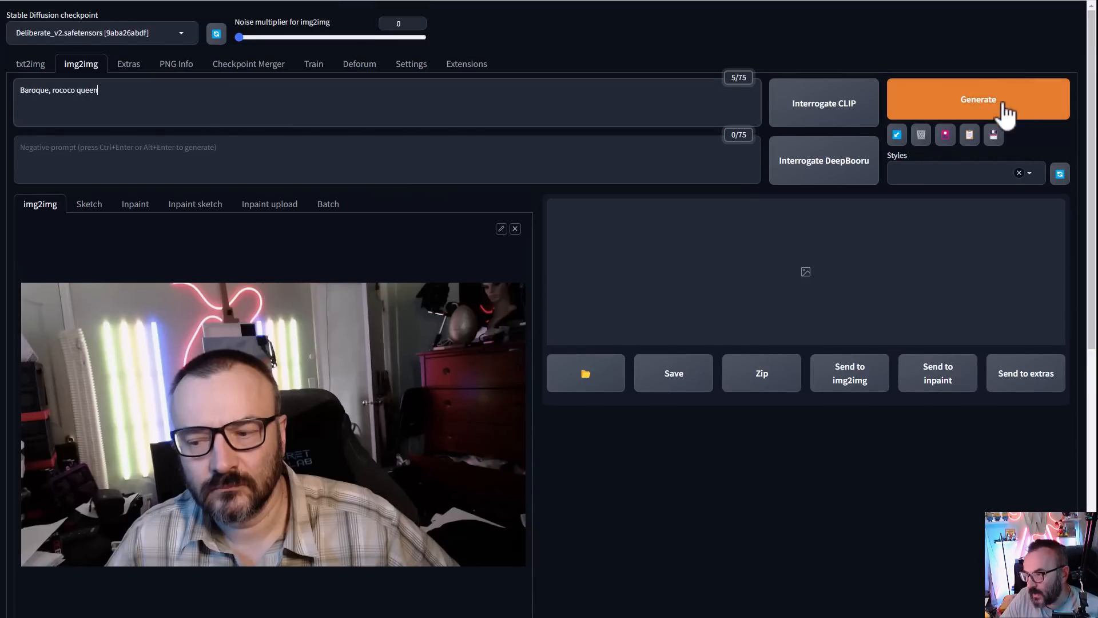
- Set the output width to 912, generate the image and enlarge the result
{"action": "scroll", "coordinate": [536, 281], "scroll_direction": "down", "scroll_amount": 7}
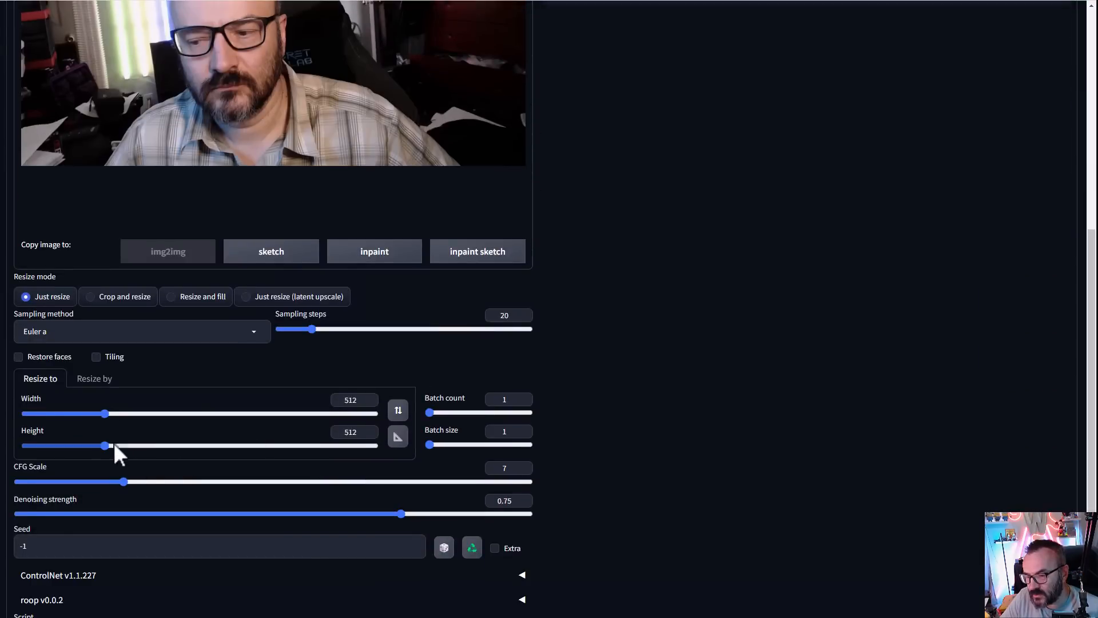
{"action": "left_click_drag", "start_coordinate": [106, 414], "coordinate": [174, 410]}
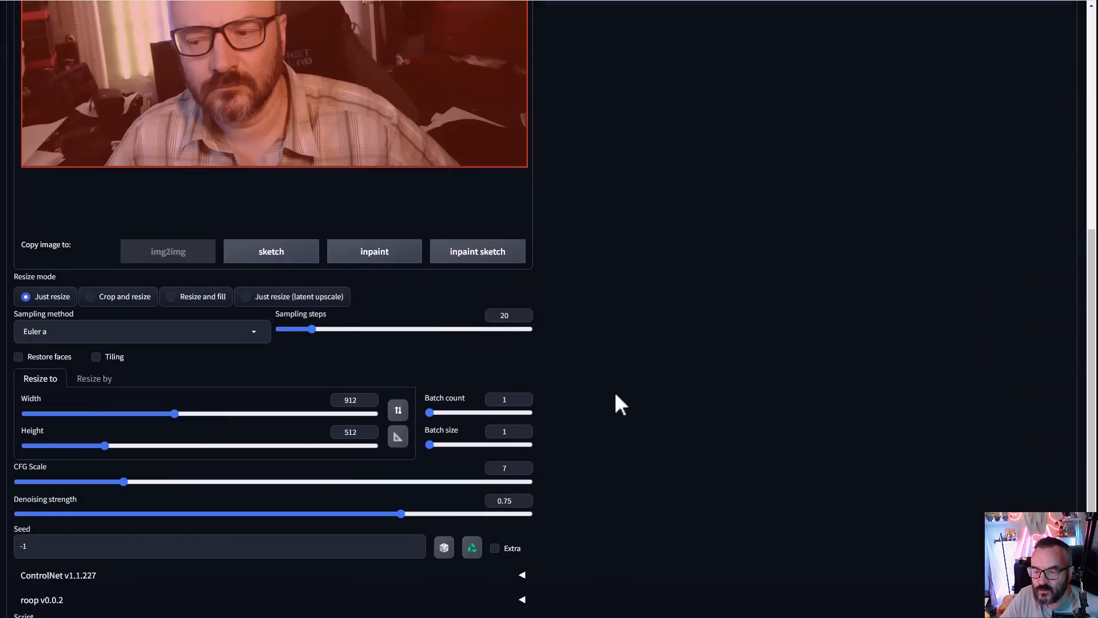
{"action": "scroll", "coordinate": [610, 369], "scroll_direction": "up", "scroll_amount": 5}
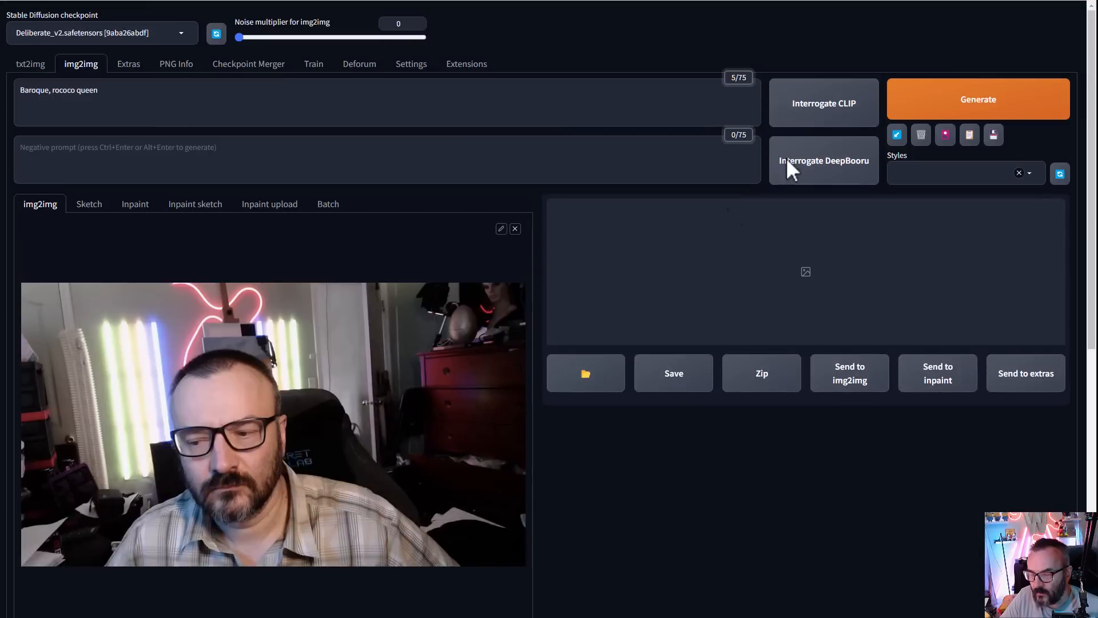
{"action": "left_click", "coordinate": [1005, 103]}
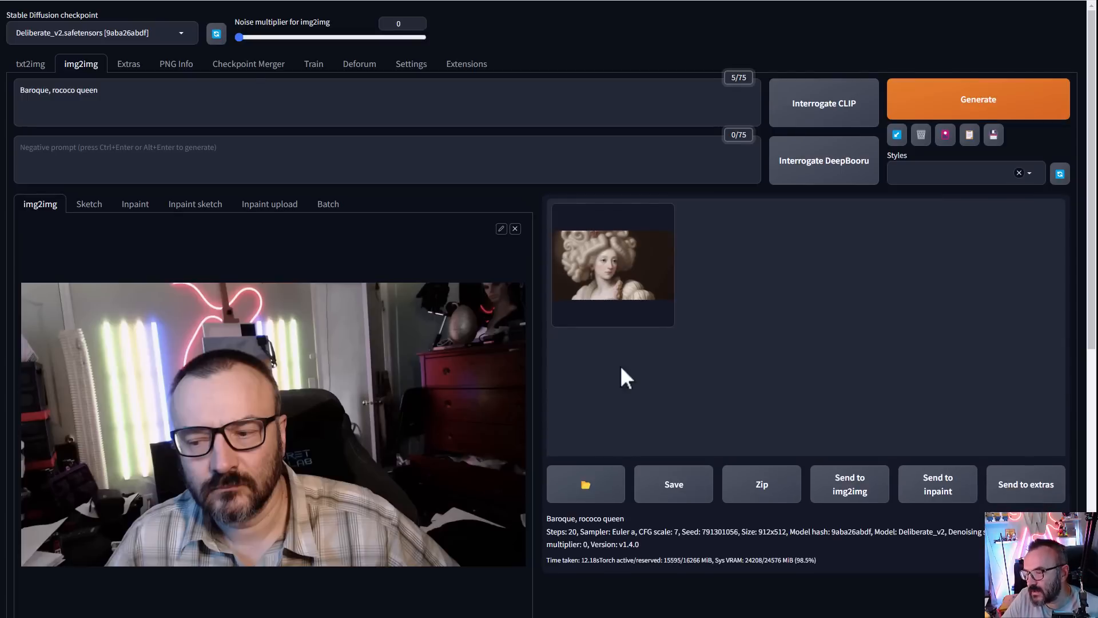
{"action": "left_click", "coordinate": [652, 298]}
- Expand the ControlNet settings and load the webcam portrait into both ControlNet Unit 0 and Unit 1
{"action": "scroll", "coordinate": [640, 165], "scroll_direction": "down", "scroll_amount": 7}
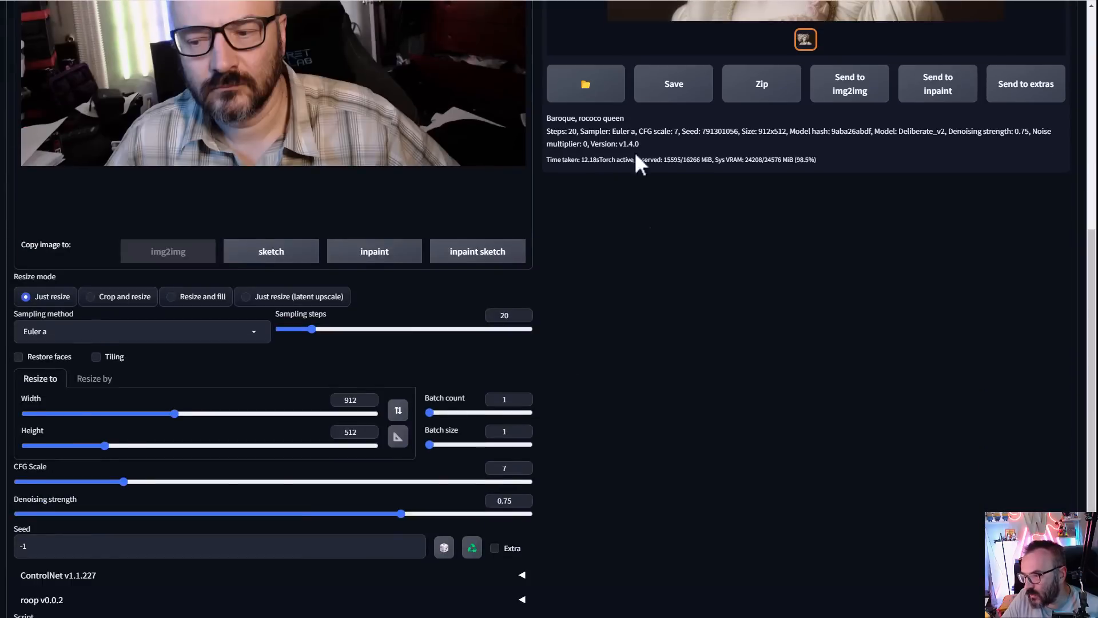
{"action": "scroll", "coordinate": [656, 186], "scroll_direction": "up", "scroll_amount": 4}
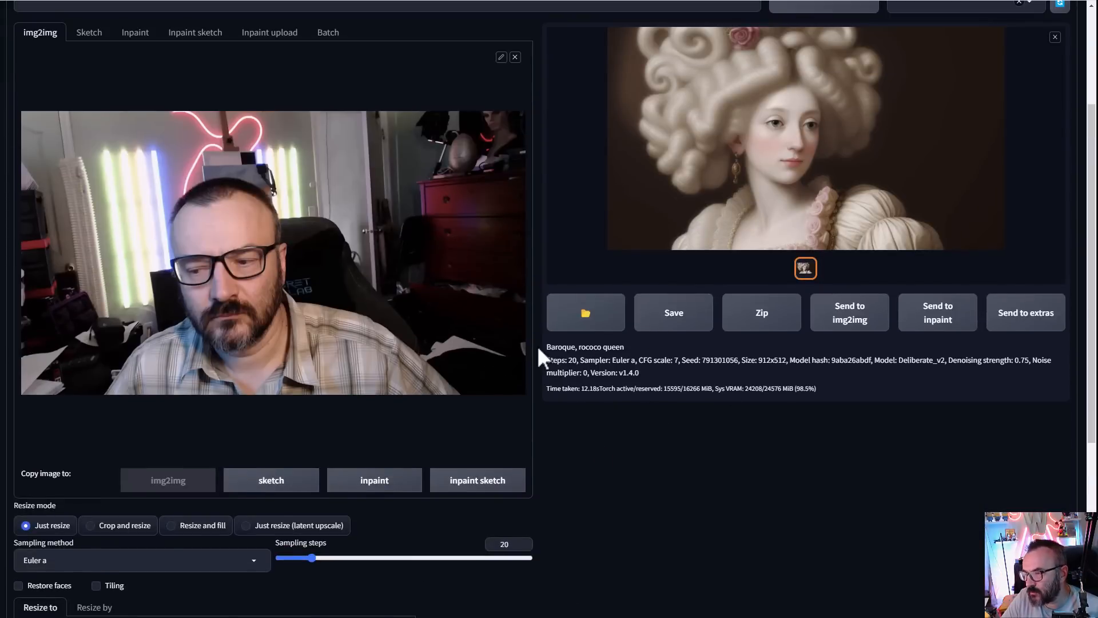
{"action": "scroll", "coordinate": [538, 346], "scroll_direction": "down", "scroll_amount": 6}
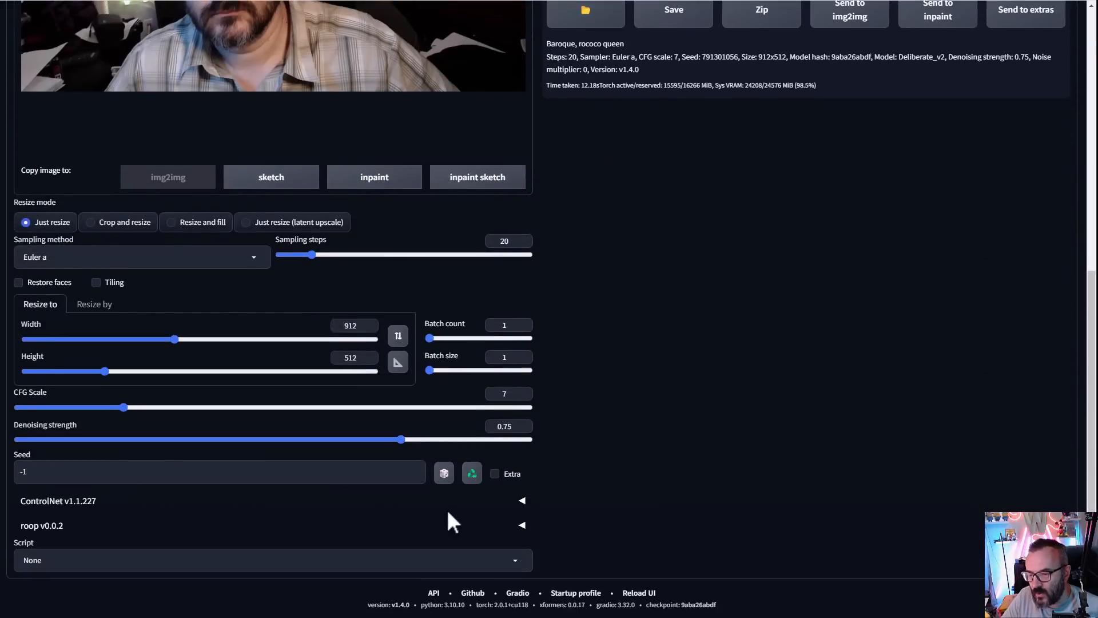
{"action": "left_click", "coordinate": [521, 502]}
{"action": "scroll", "coordinate": [612, 393], "scroll_direction": "down", "scroll_amount": 8}
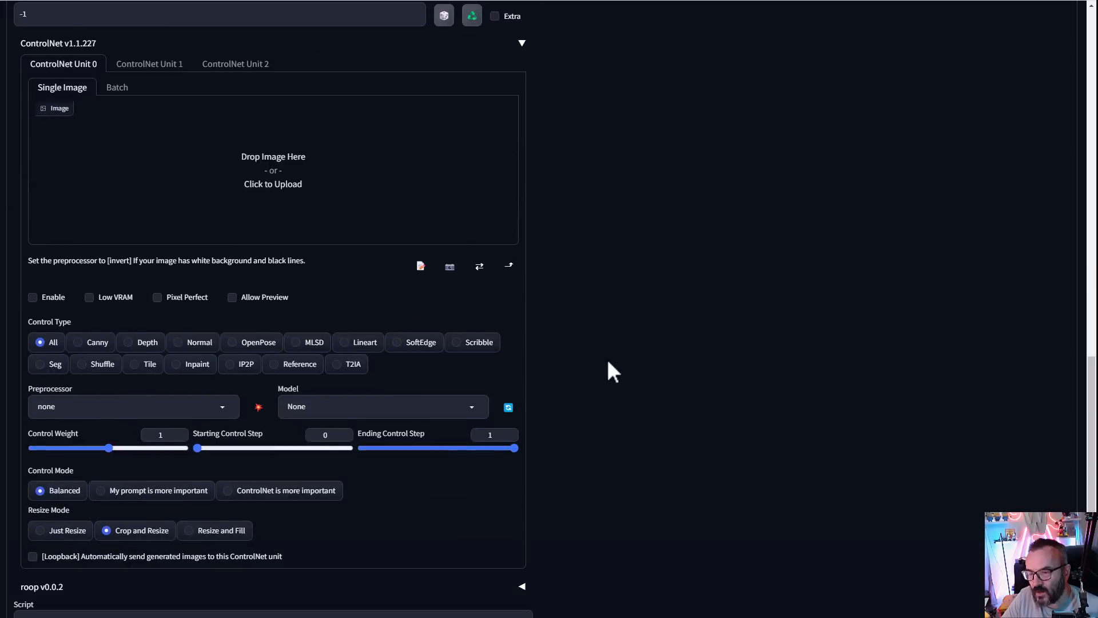
{"action": "left_click_drag", "start_coordinate": [295, 239], "coordinate": [294, 187]}
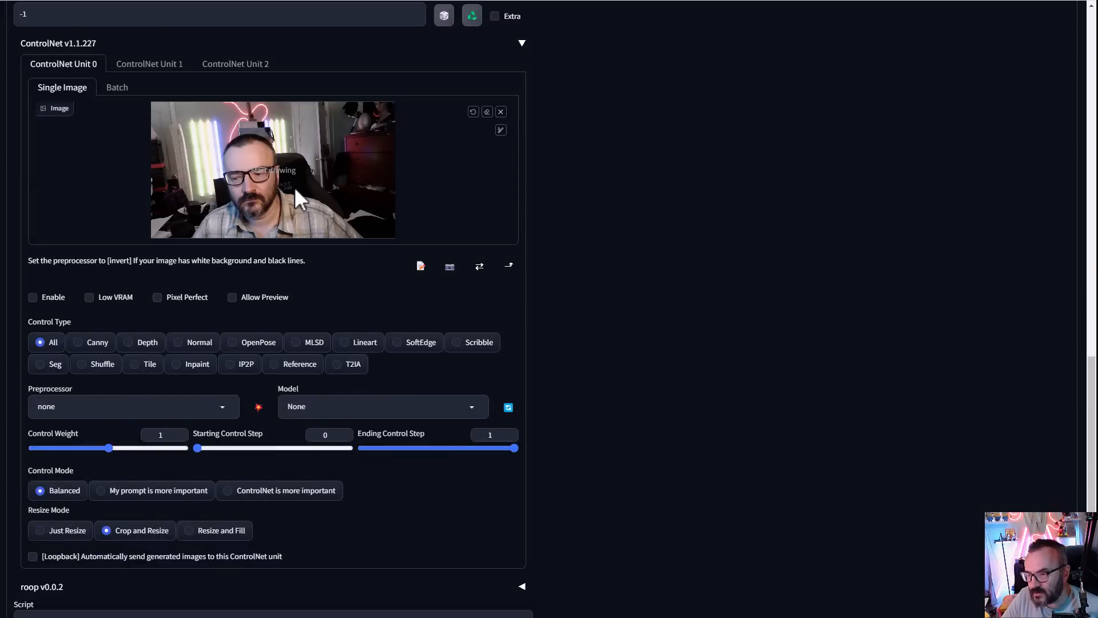
{"action": "left_click", "coordinate": [129, 66]}
{"action": "left_click_drag", "start_coordinate": [3, 228], "coordinate": [53, 228]}
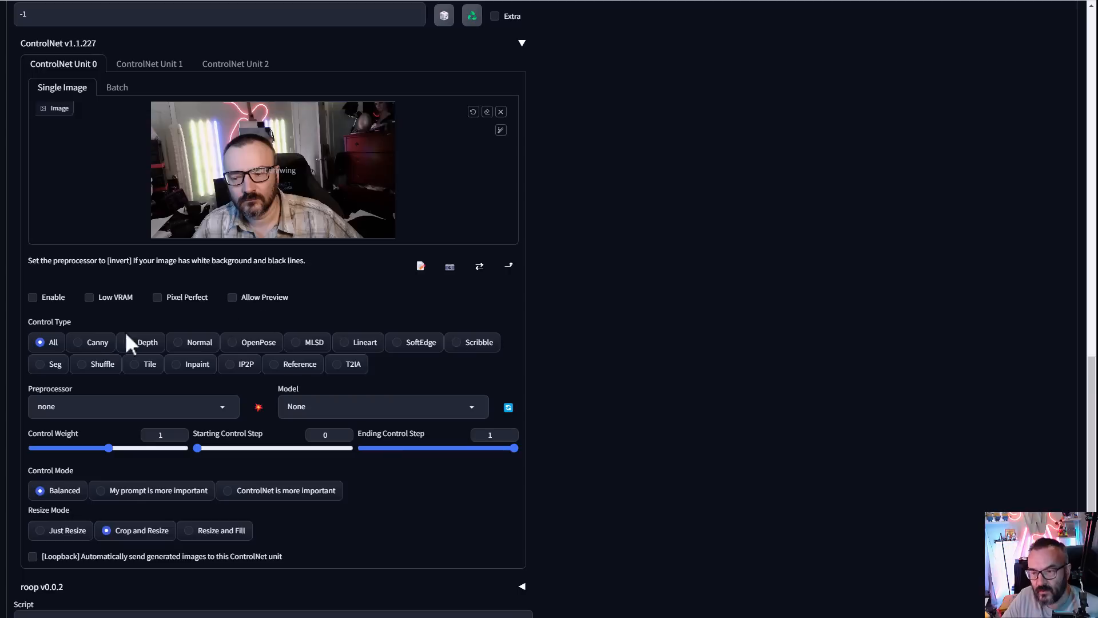
- Enable ControlNet Unit 0 with Pixel Perfect, IP2P and "ControlNet is more important", and generate the image again
{"action": "left_click", "coordinate": [42, 297]}
{"action": "left_click", "coordinate": [171, 298]}
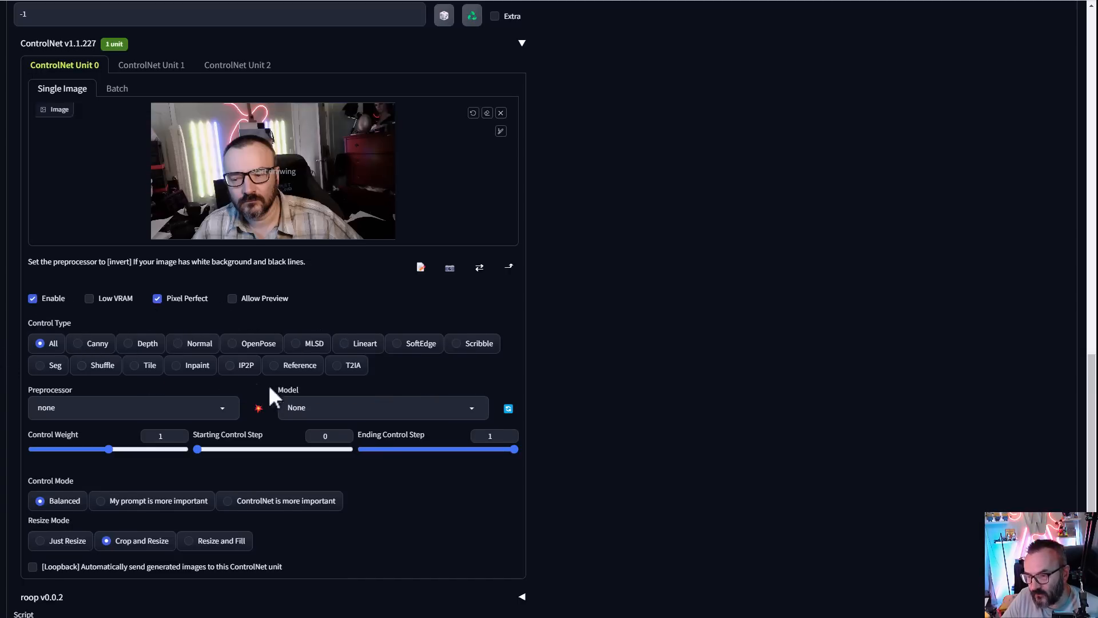
{"action": "left_click", "coordinate": [247, 370]}
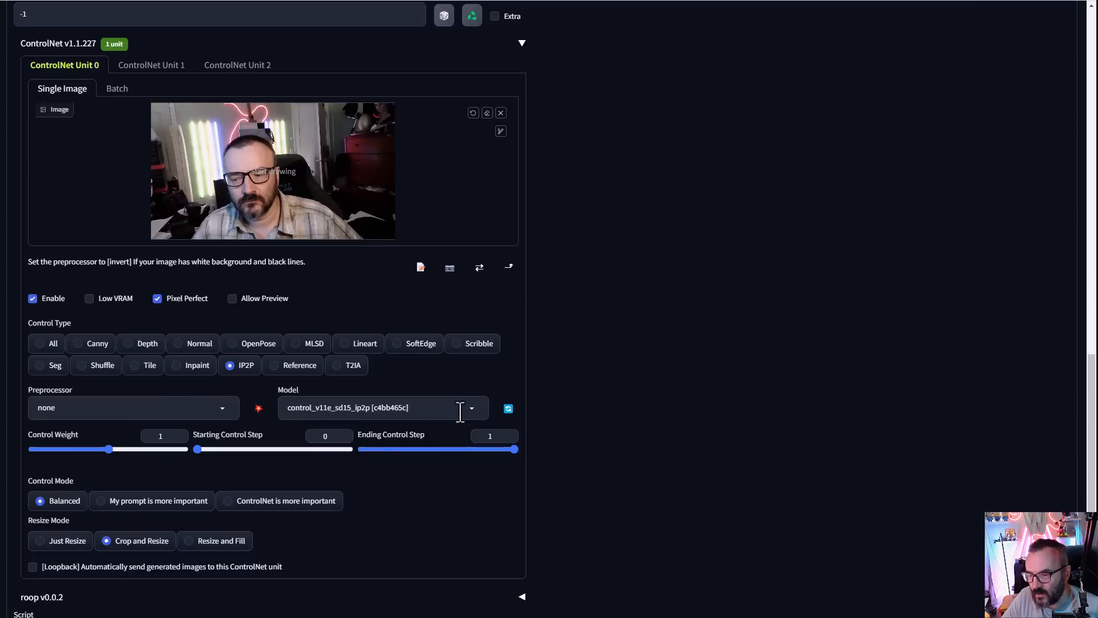
{"action": "left_click", "coordinate": [259, 504]}
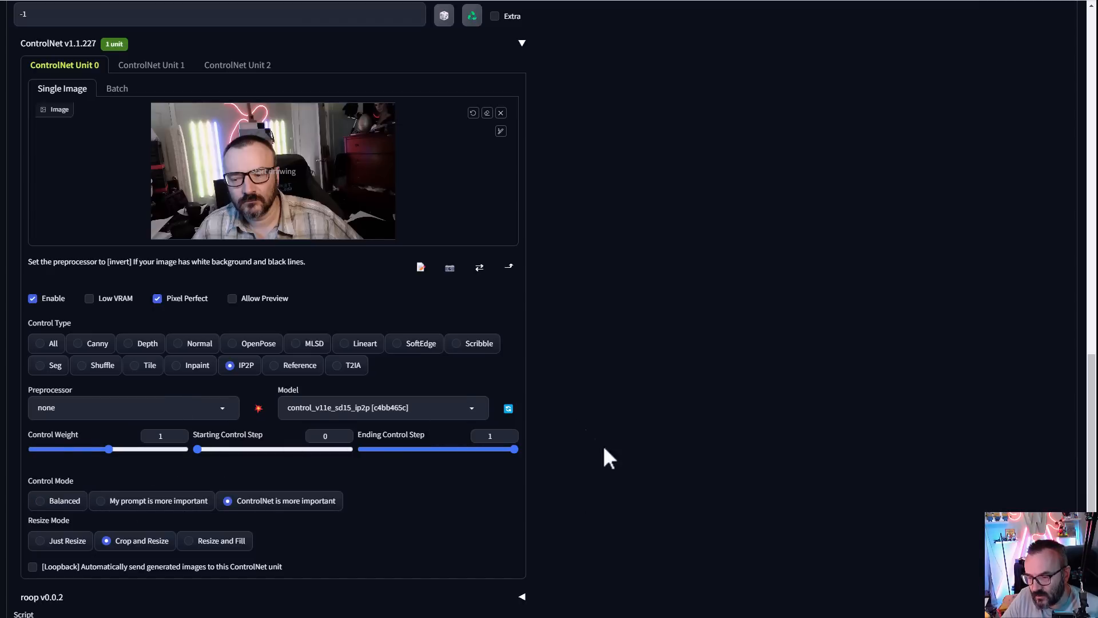
{"action": "scroll", "coordinate": [572, 423], "scroll_direction": "up", "scroll_amount": 20}
{"action": "left_click", "coordinate": [968, 114]}
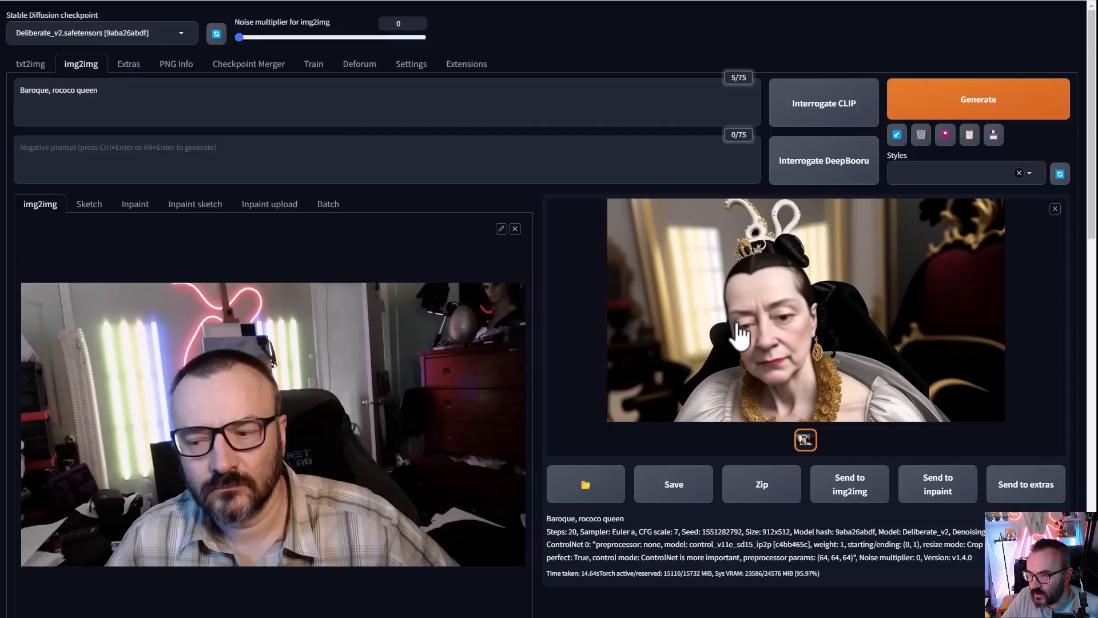
- Enable ControlNet Unit 1 with Pixel Perfect and the OpenPose control type
{"action": "scroll", "coordinate": [555, 346], "scroll_direction": "down", "scroll_amount": 12}
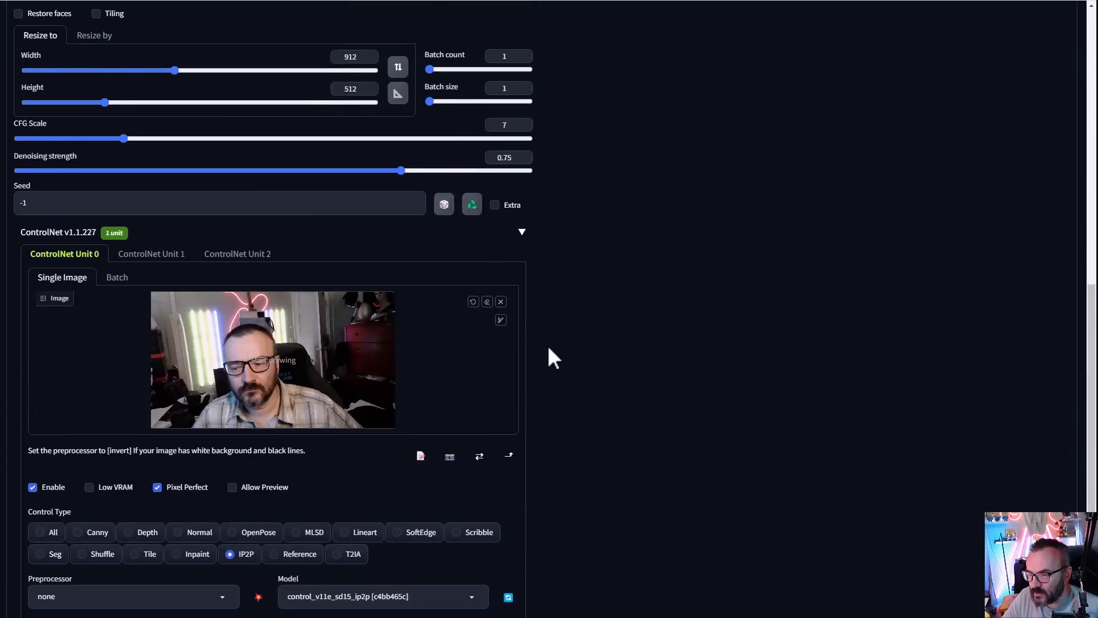
{"action": "scroll", "coordinate": [548, 347], "scroll_direction": "up", "scroll_amount": 2}
{"action": "left_click", "coordinate": [150, 369]}
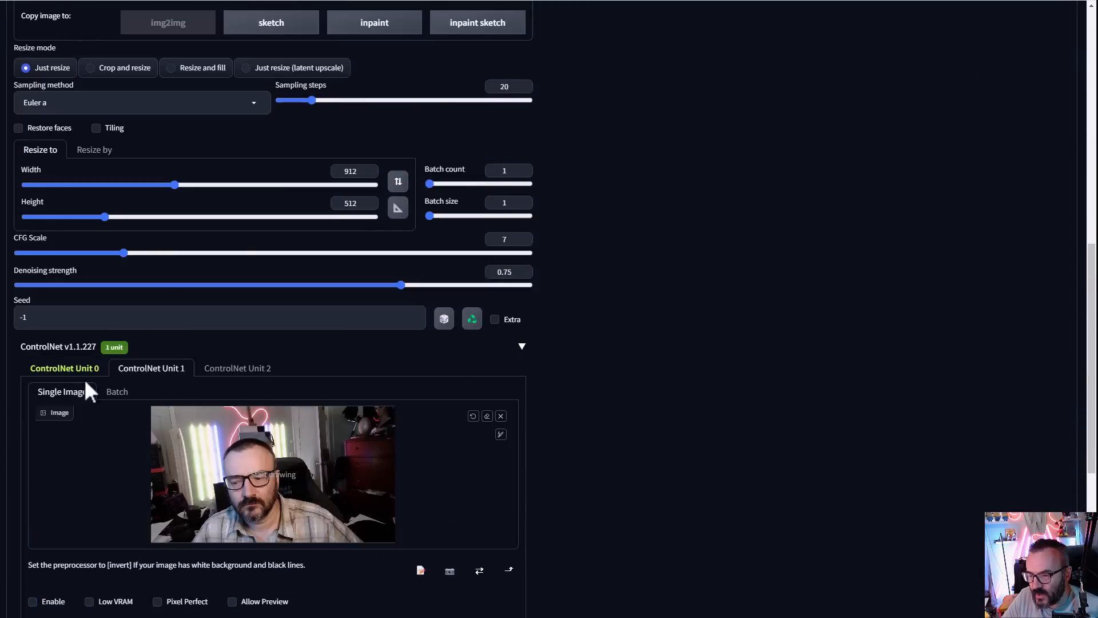
{"action": "scroll", "coordinate": [241, 371], "scroll_direction": "down", "scroll_amount": 7}
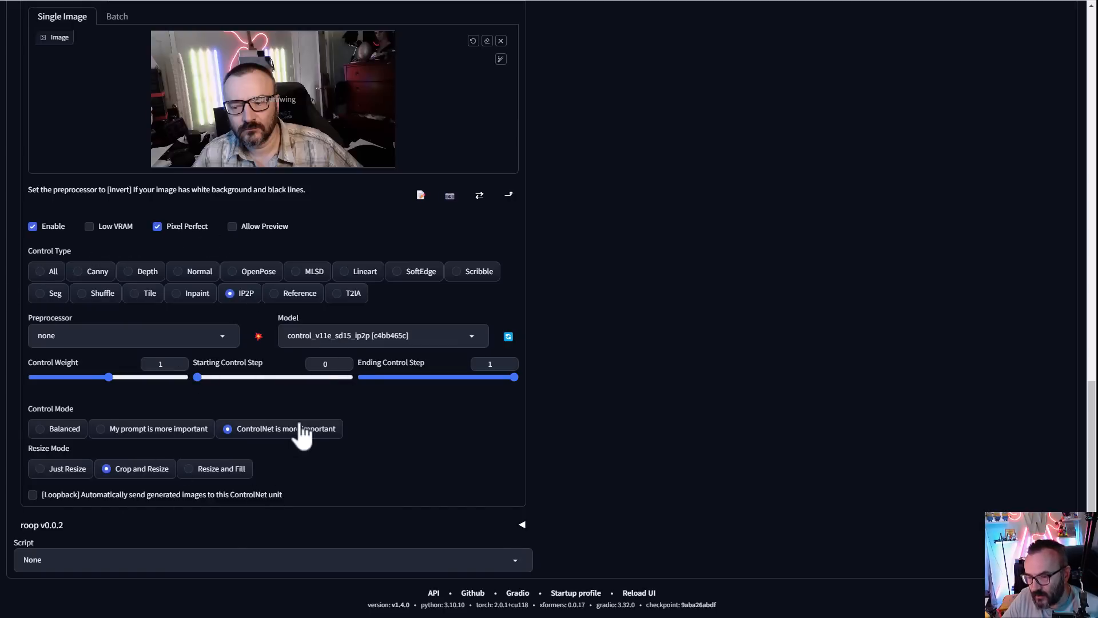
{"action": "scroll", "coordinate": [299, 431], "scroll_direction": "up", "scroll_amount": 4}
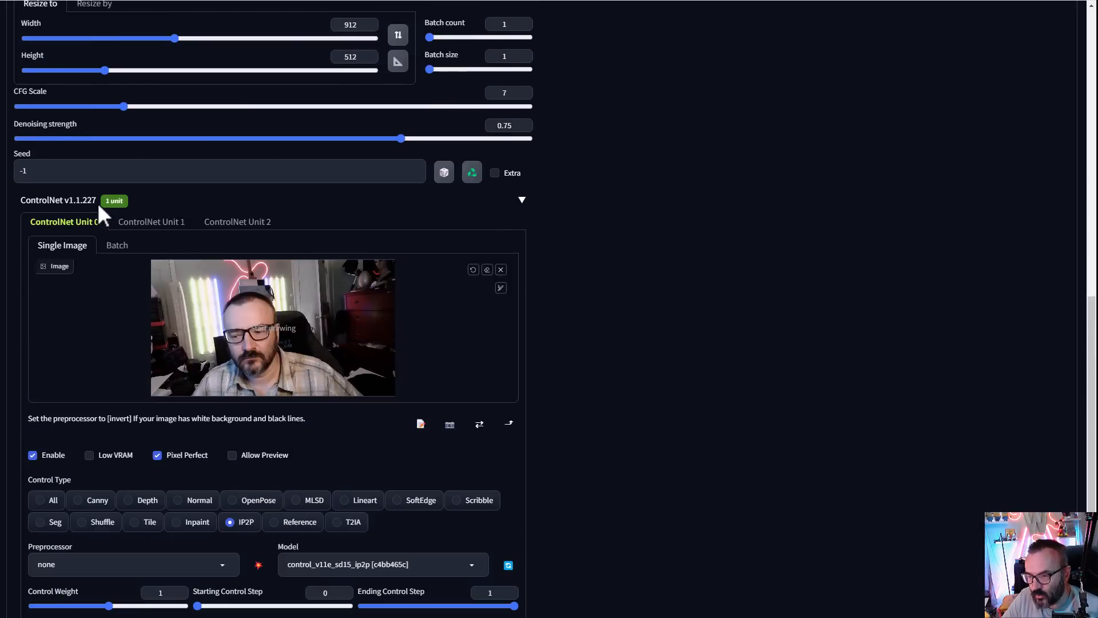
{"action": "left_click", "coordinate": [151, 223]}
{"action": "scroll", "coordinate": [564, 308], "scroll_direction": "down", "scroll_amount": 3}
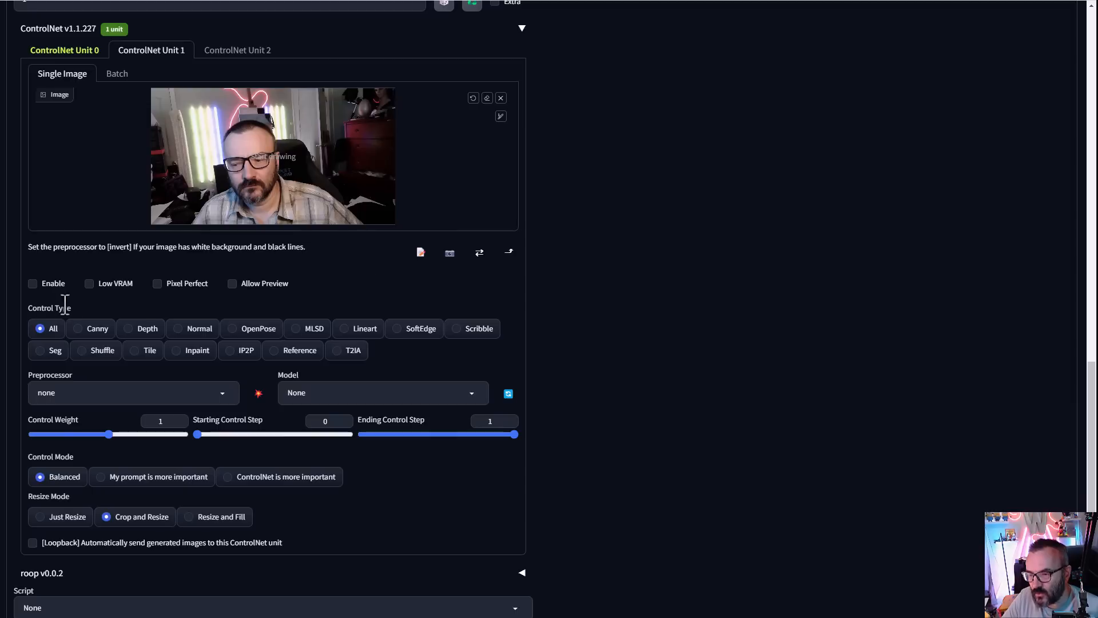
{"action": "left_click", "coordinate": [50, 285]}
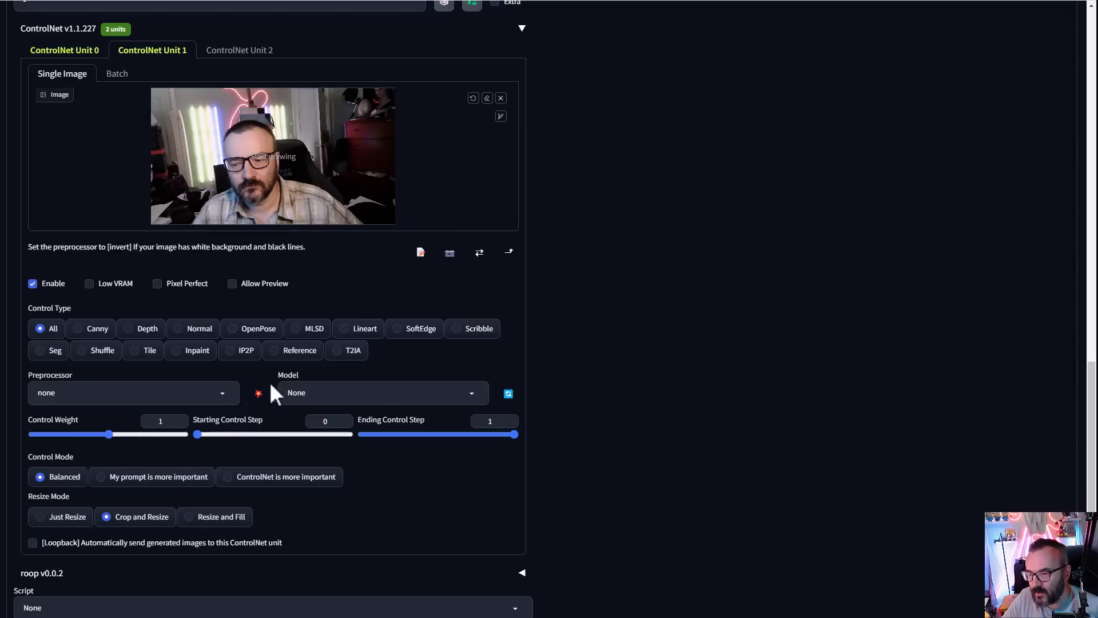
{"action": "left_click", "coordinate": [258, 331]}
{"action": "left_click", "coordinate": [159, 283]}
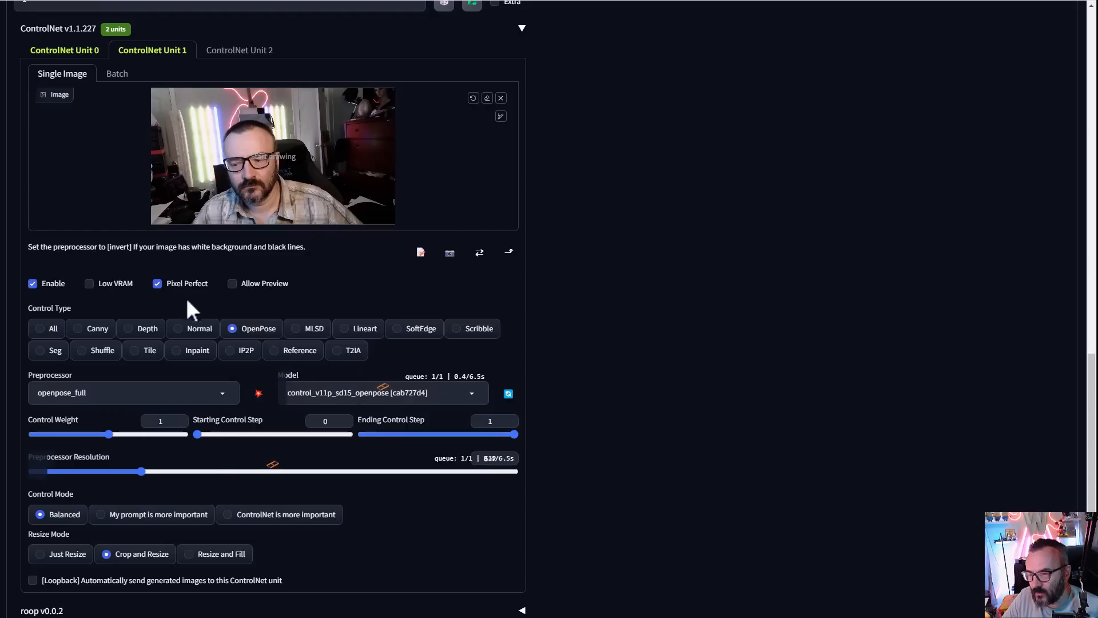
- Set the control weight of ControlNet Unit 1 to 0.8 and generate the image again
{"action": "left_click_drag", "start_coordinate": [111, 433], "coordinate": [93, 433]}
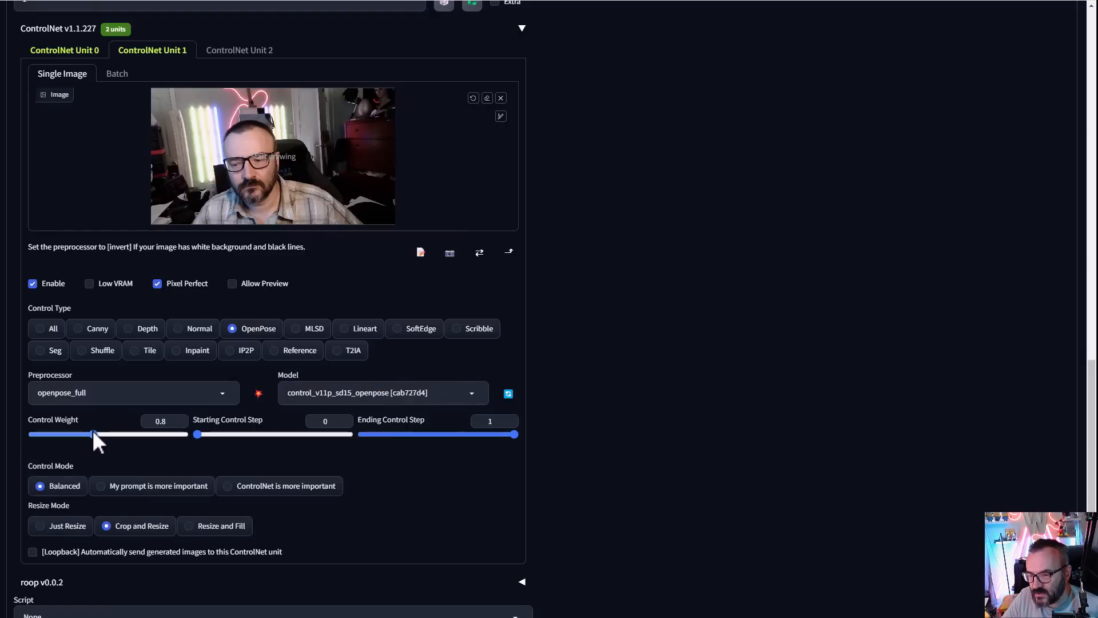
{"action": "scroll", "coordinate": [595, 324], "scroll_direction": "up", "scroll_amount": 15}
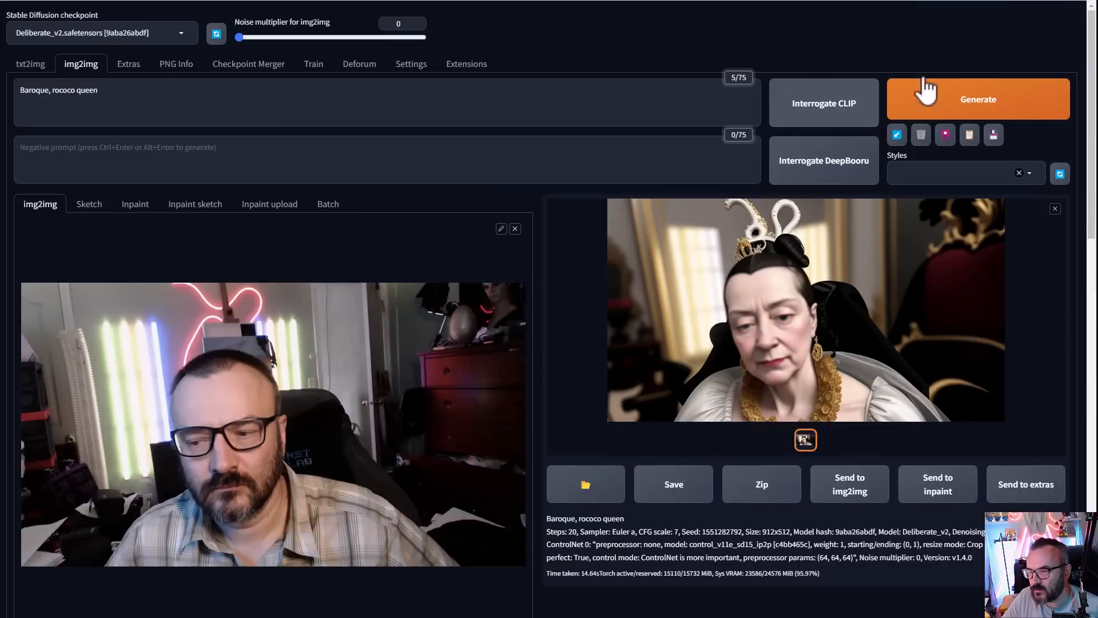
{"action": "left_click", "coordinate": [919, 87]}
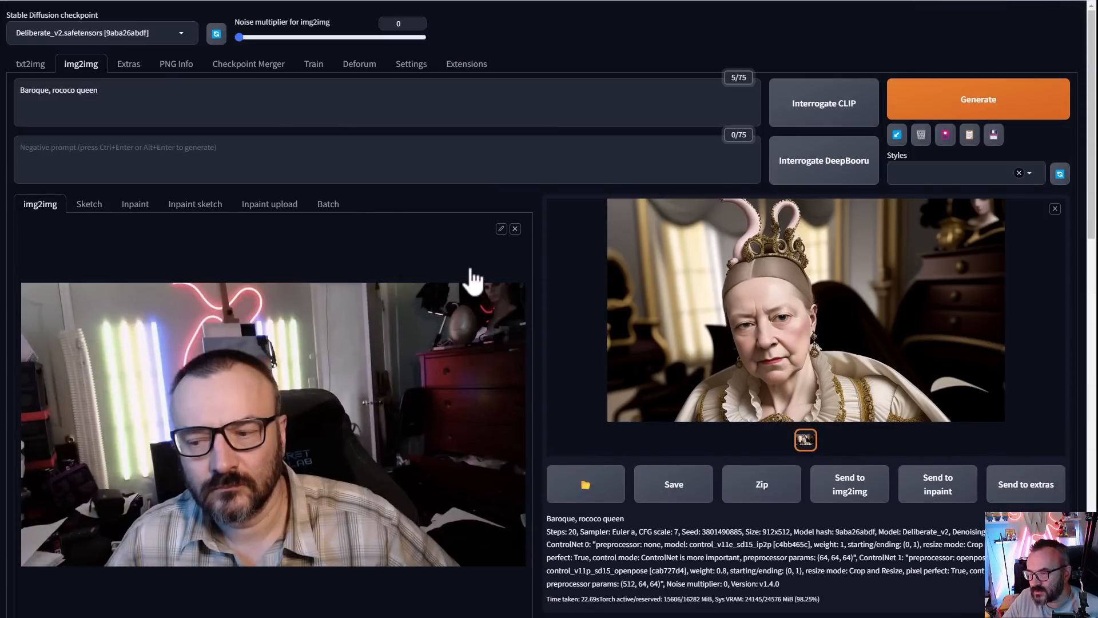
- Load the portrait of the woman in a grey shawl into roop, enable it and restore the face with GFPGAN
{"action": "scroll", "coordinate": [479, 257], "scroll_direction": "down", "scroll_amount": 6}
{"action": "scroll", "coordinate": [529, 177], "scroll_direction": "up", "scroll_amount": 4}
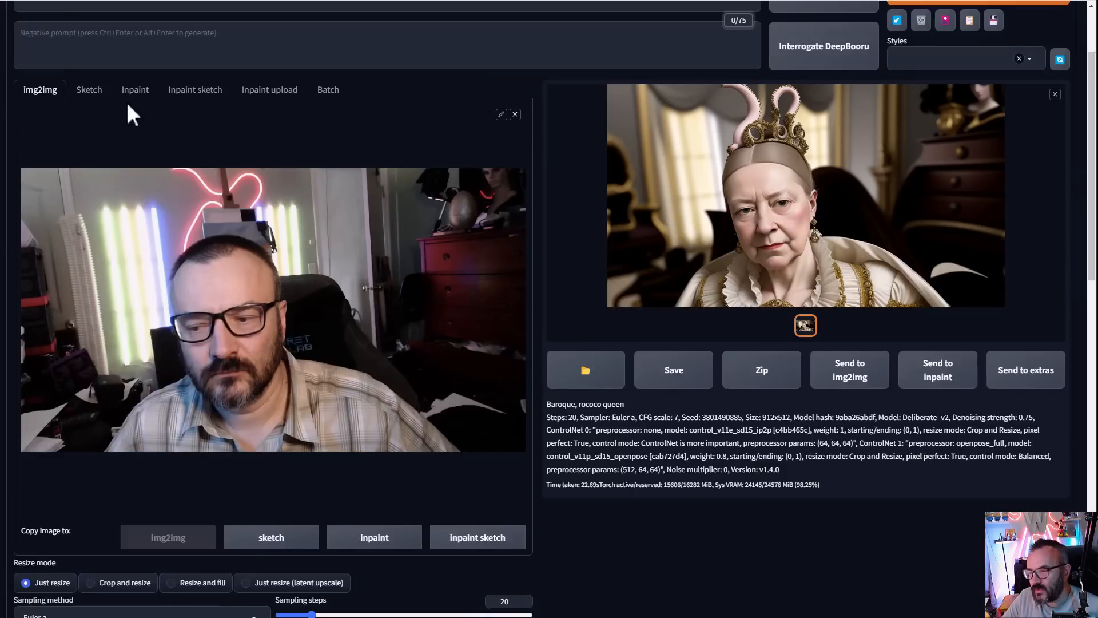
{"action": "scroll", "coordinate": [467, 314], "scroll_direction": "down", "scroll_amount": 12}
{"action": "scroll", "coordinate": [484, 309], "scroll_direction": "down", "scroll_amount": 4}
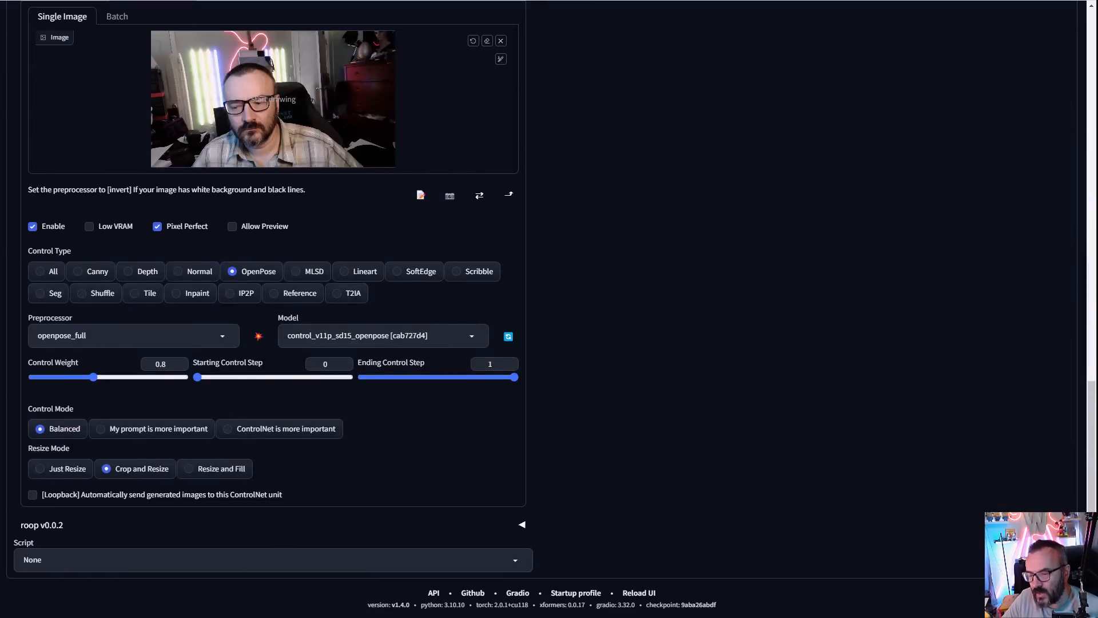
{"action": "scroll", "coordinate": [604, 328], "scroll_direction": "down", "scroll_amount": 8}
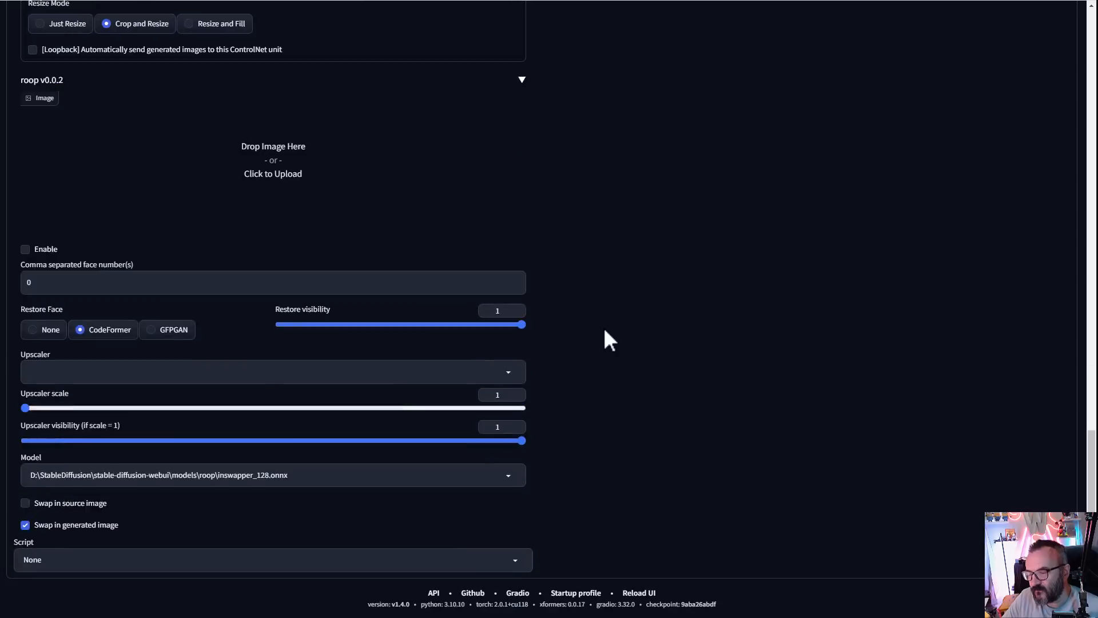
{"action": "scroll", "coordinate": [604, 328], "scroll_direction": "up", "scroll_amount": 3}
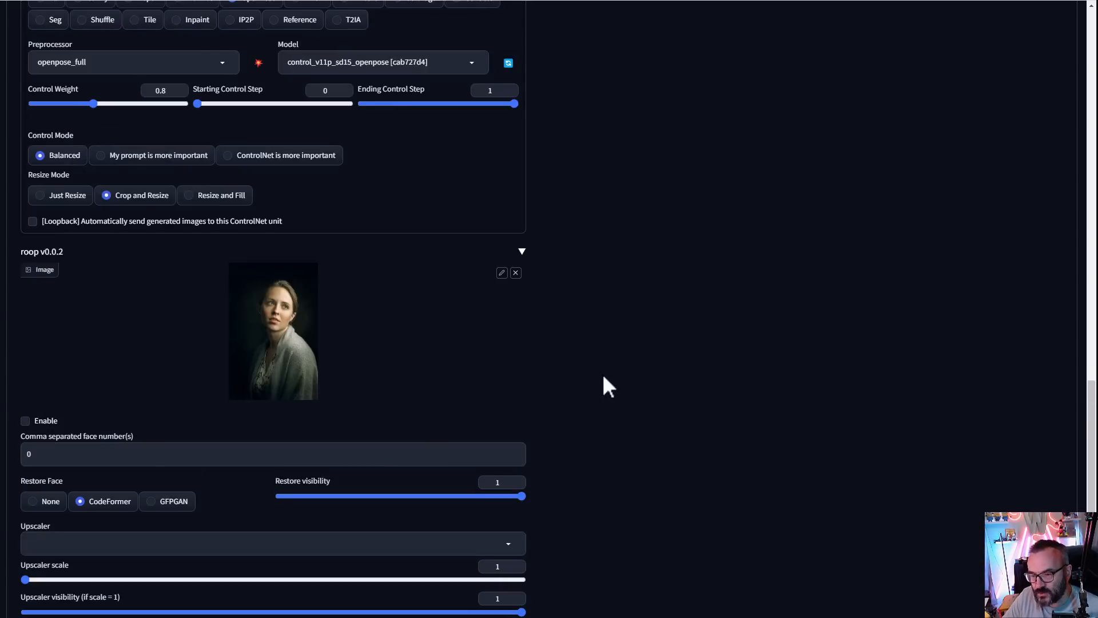
{"action": "scroll", "coordinate": [604, 378], "scroll_direction": "down", "scroll_amount": 1}
{"action": "left_click", "coordinate": [27, 363]}
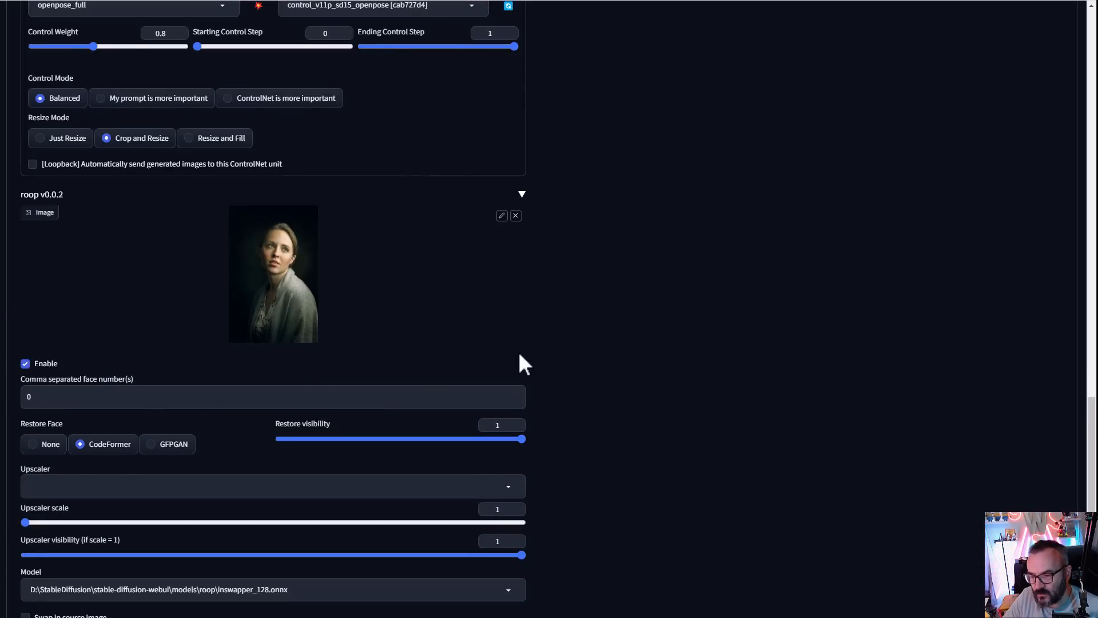
{"action": "scroll", "coordinate": [525, 364], "scroll_direction": "down", "scroll_amount": 2}
{"action": "left_click", "coordinate": [173, 332]}
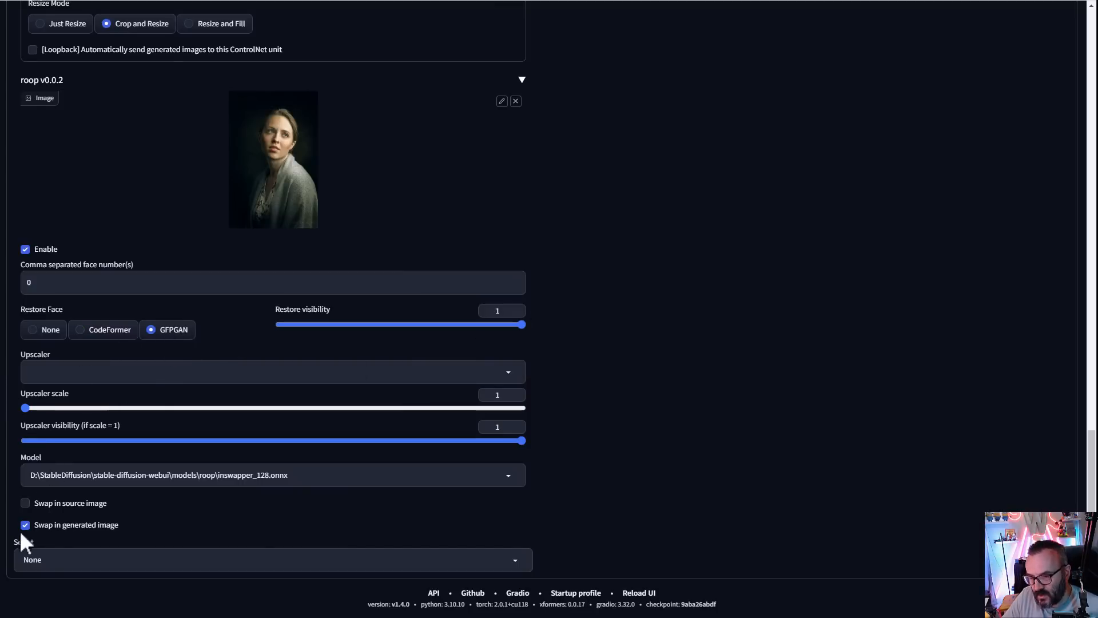
- Generate the image with the roop face swap and compare the result with the source portrait
{"action": "scroll", "coordinate": [601, 378], "scroll_direction": "up", "scroll_amount": 20}
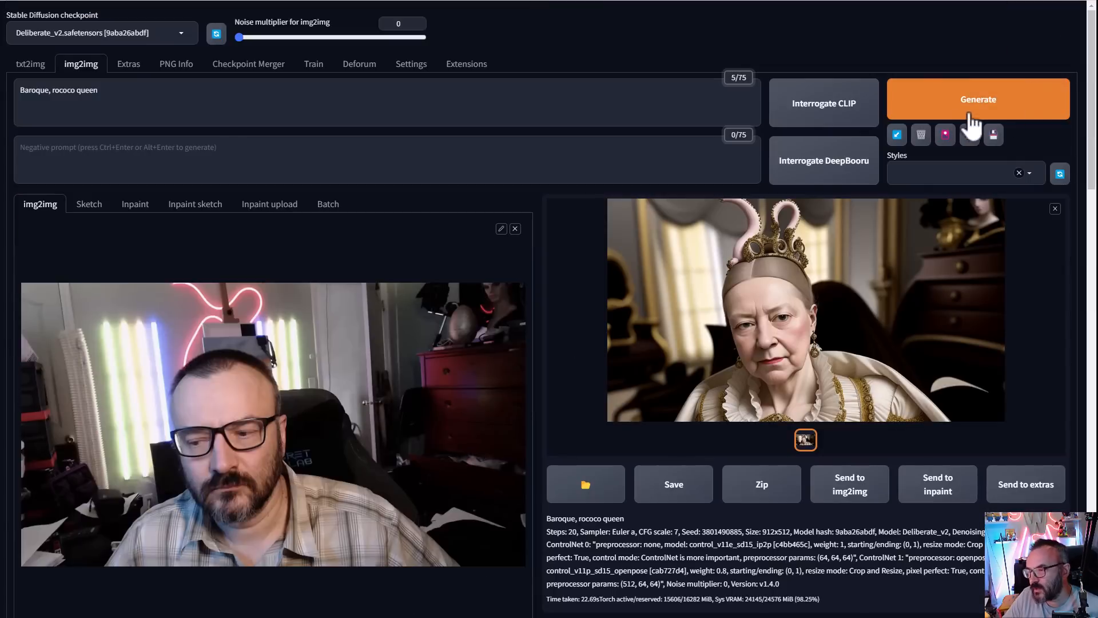
{"action": "left_click", "coordinate": [972, 100]}
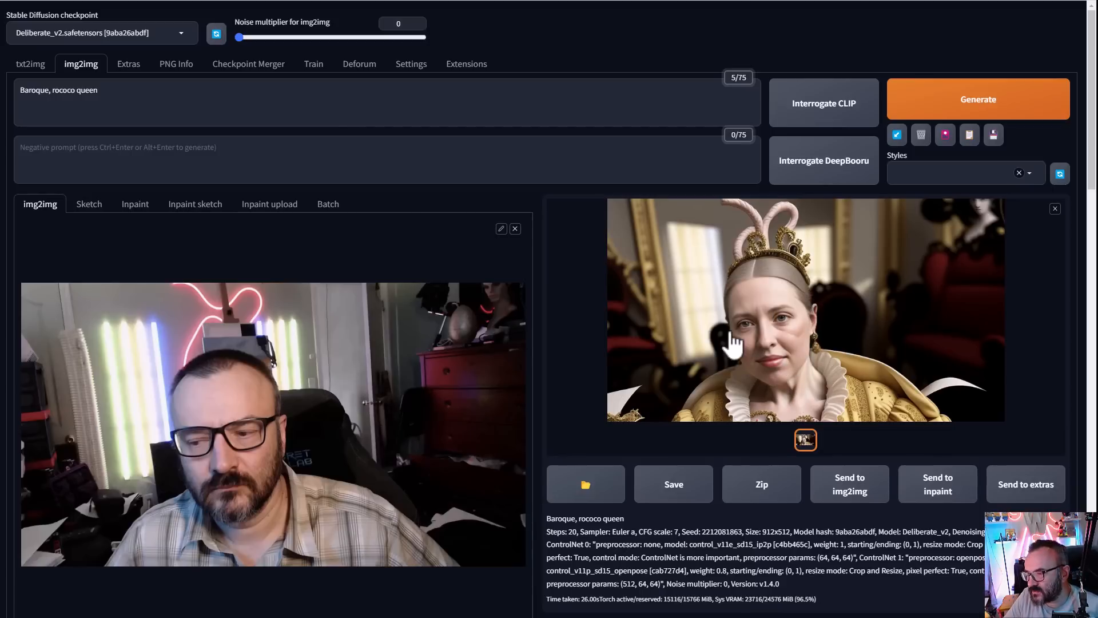
{"action": "scroll", "coordinate": [667, 483], "scroll_direction": "down", "scroll_amount": 20}
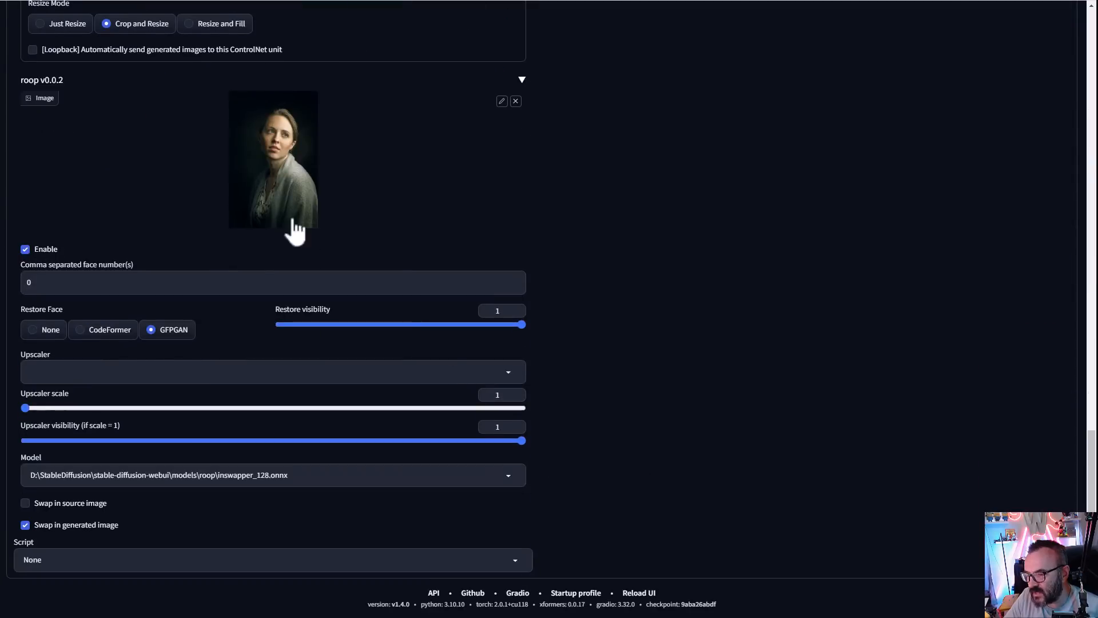
{"action": "scroll", "coordinate": [733, 380], "scroll_direction": "up", "scroll_amount": 20}
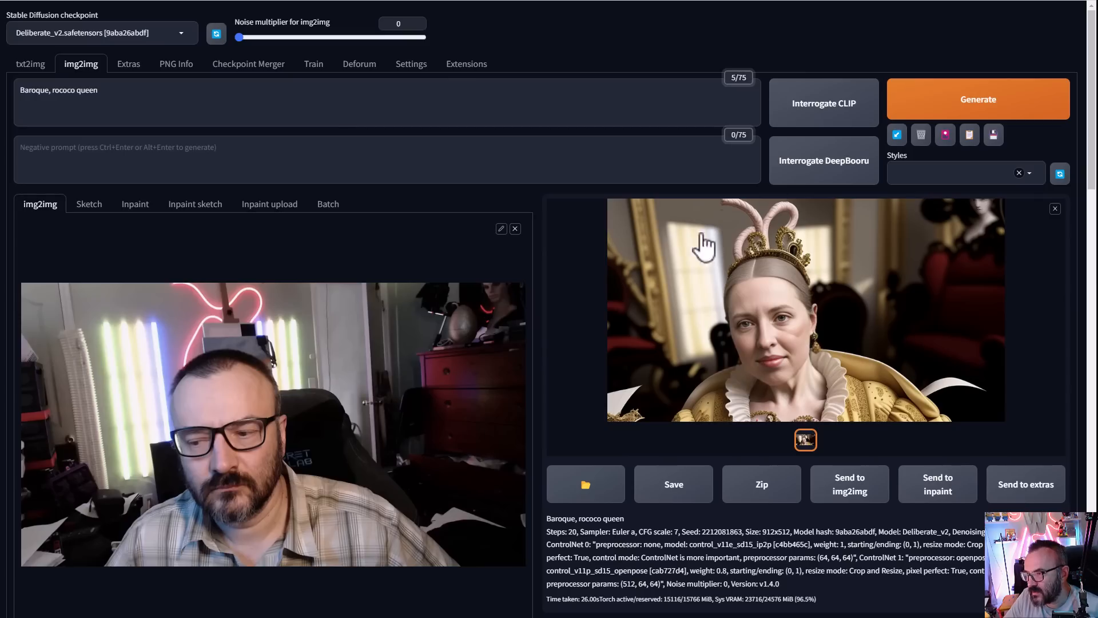
- Load the webcam portrait into ControlNet Unit 2 and enable the unit with Pixel Perfect
{"action": "scroll", "coordinate": [478, 368], "scroll_direction": "down", "scroll_amount": 9}
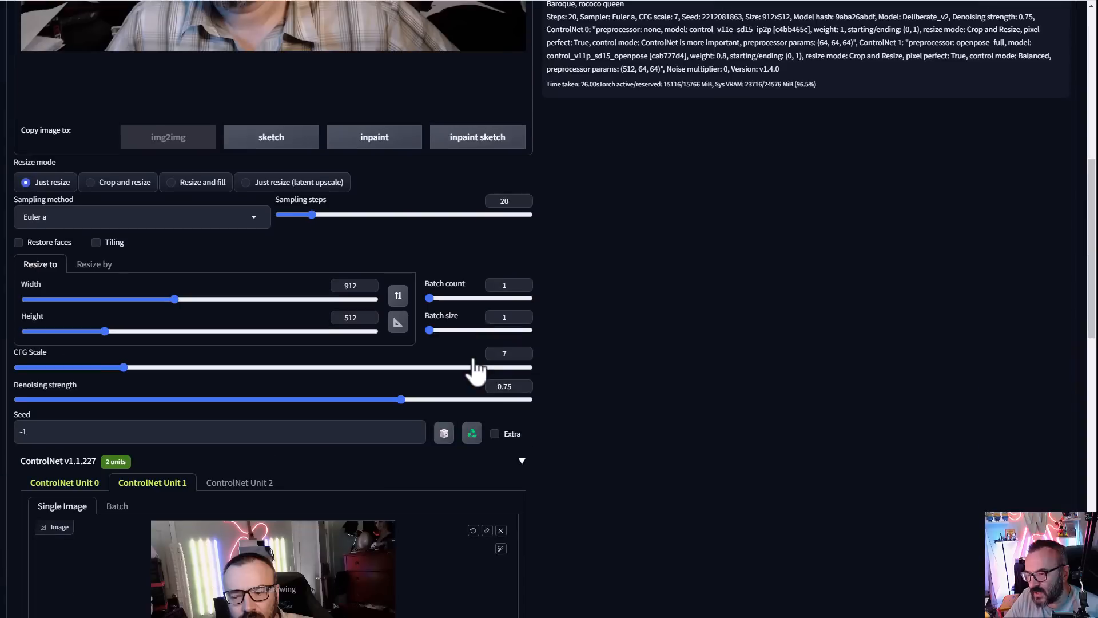
{"action": "scroll", "coordinate": [726, 252], "scroll_direction": "up", "scroll_amount": 8}
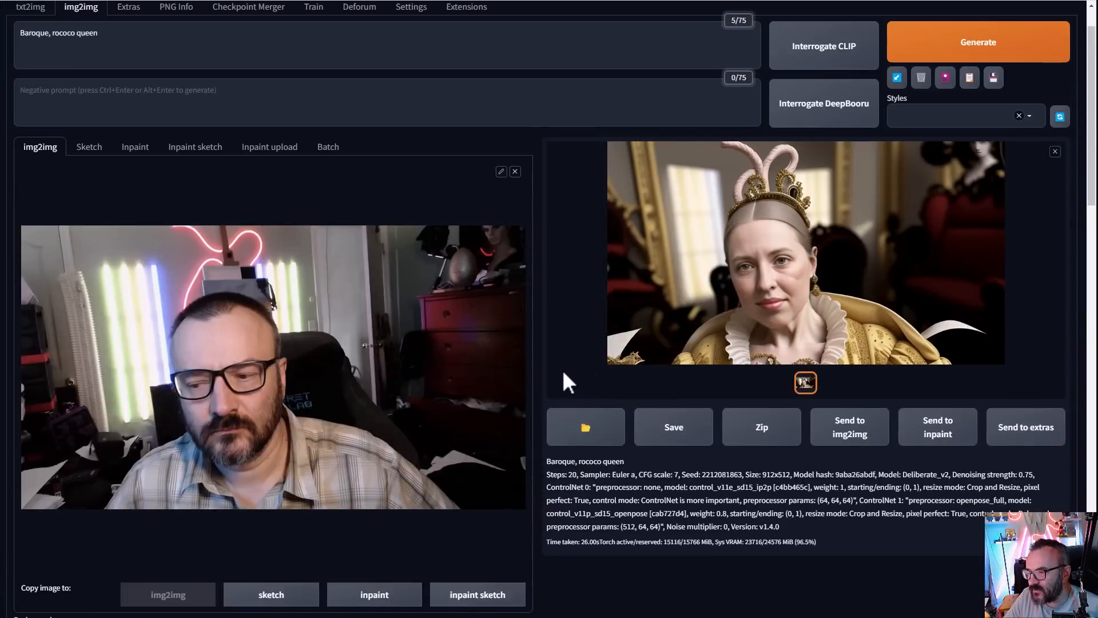
{"action": "scroll", "coordinate": [562, 369], "scroll_direction": "down", "scroll_amount": 10}
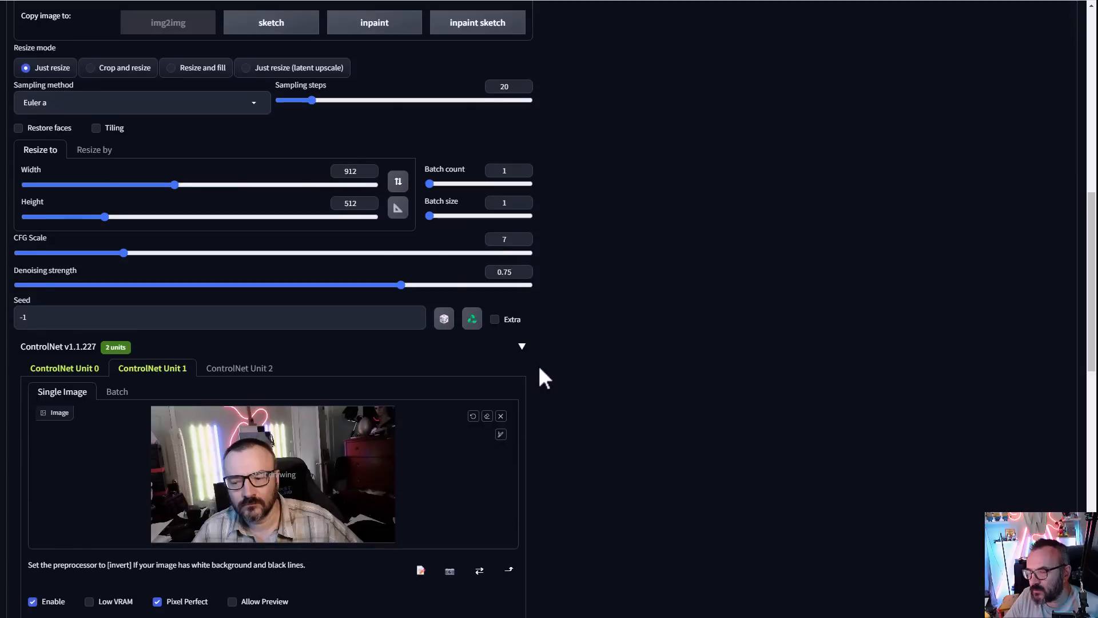
{"action": "left_click", "coordinate": [236, 369]}
{"action": "scroll", "coordinate": [635, 406], "scroll_direction": "down", "scroll_amount": 6}
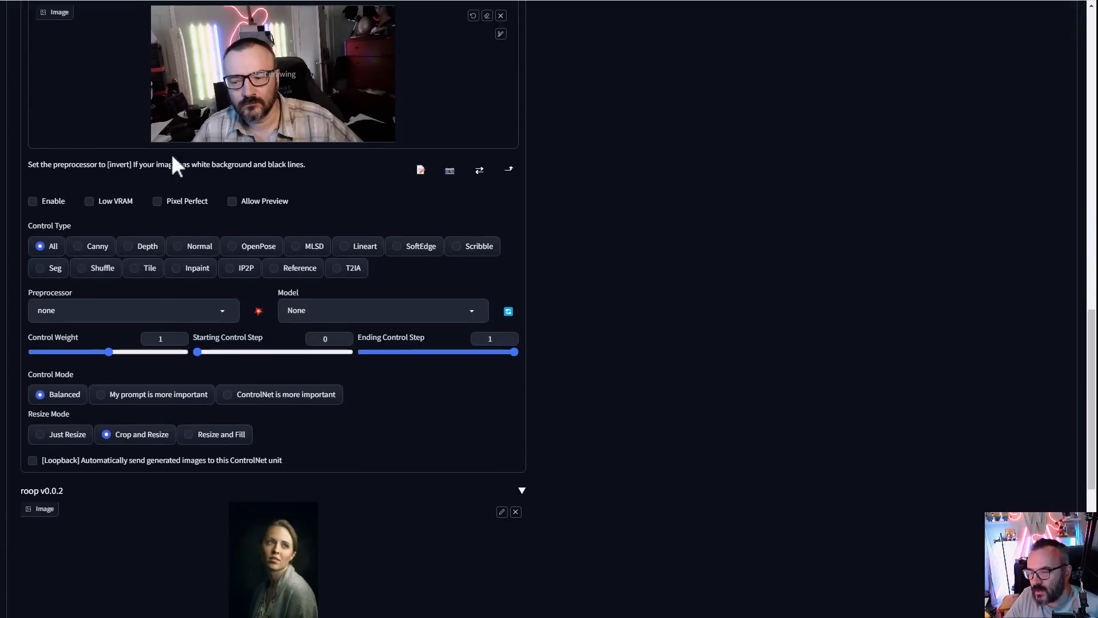
{"action": "left_click", "coordinate": [53, 202]}
{"action": "left_click", "coordinate": [189, 202]}
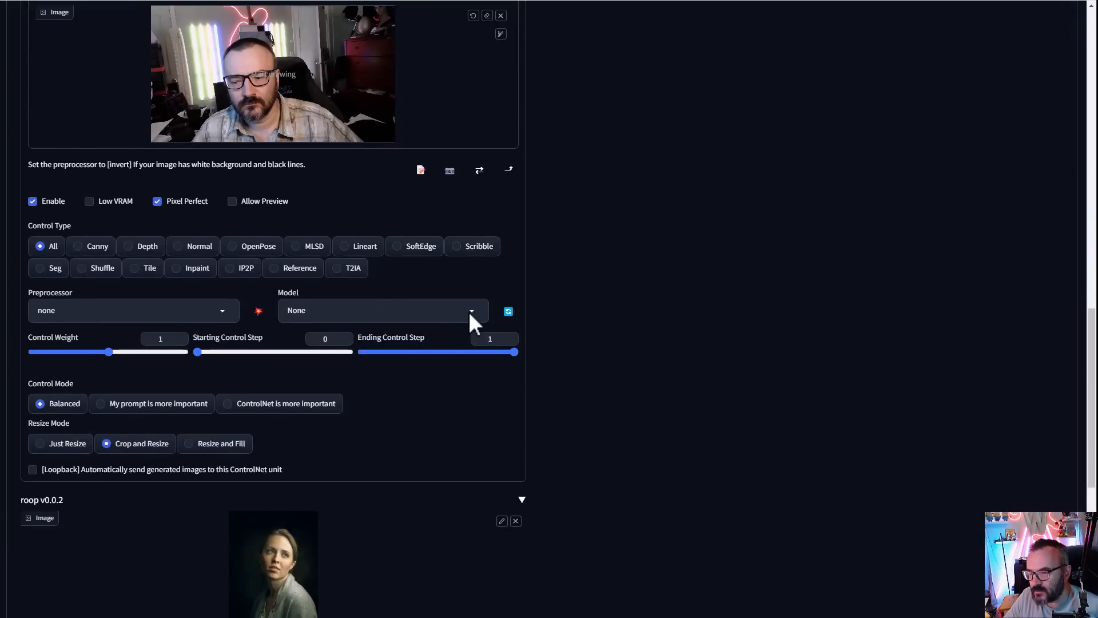
- Give Unit 2 the temporalnetv3 model, control weight 0.2 and "ControlNet is more important", and generate the image again
{"action": "left_click", "coordinate": [468, 312]}
{"action": "scroll", "coordinate": [423, 269], "scroll_direction": "down", "scroll_amount": 5}
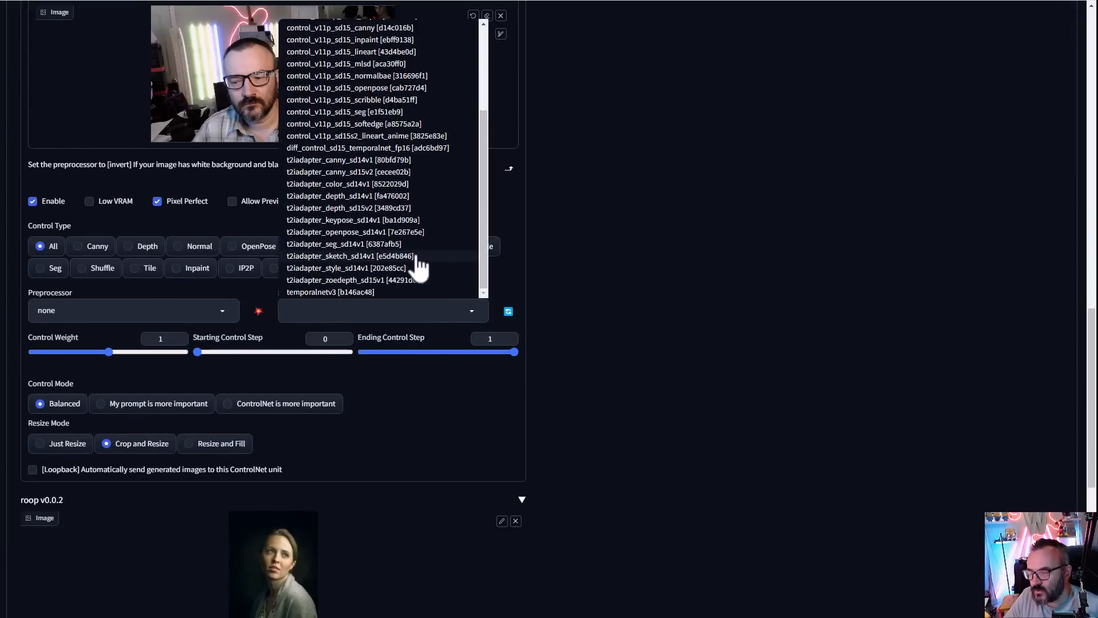
{"action": "left_click", "coordinate": [365, 293]}
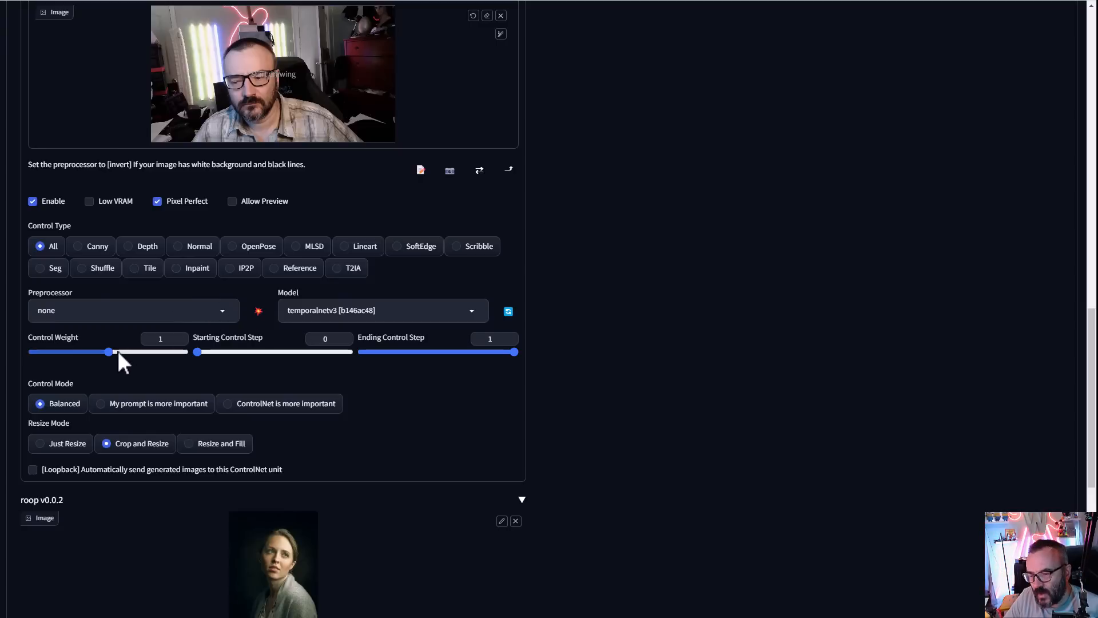
{"action": "left_click_drag", "start_coordinate": [118, 352], "coordinate": [49, 351]}
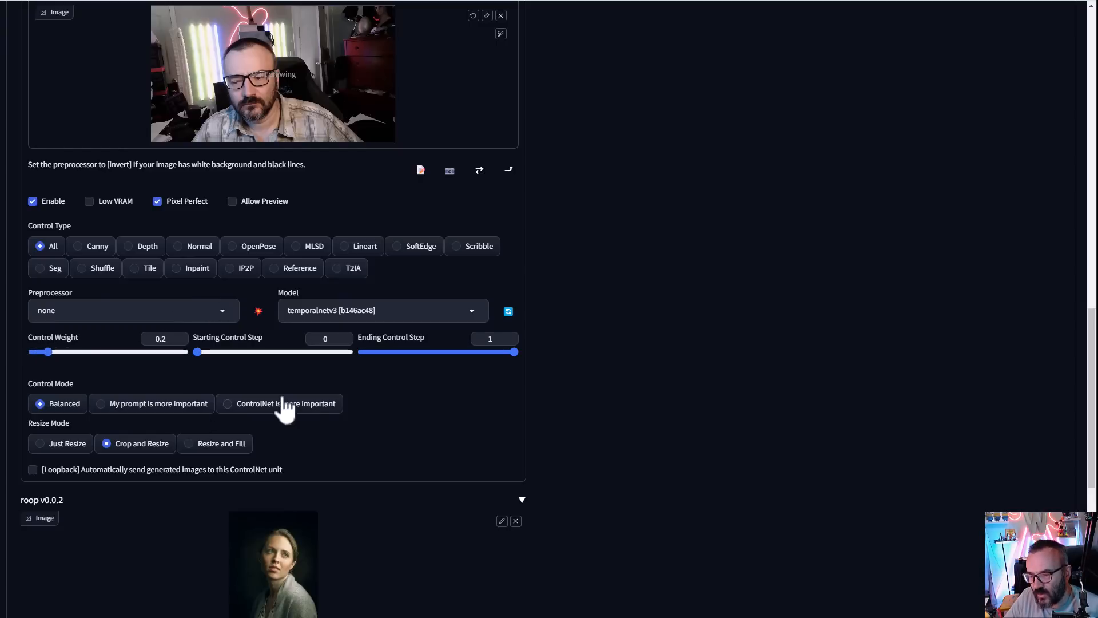
{"action": "scroll", "coordinate": [579, 403], "scroll_direction": "up", "scroll_amount": 15}
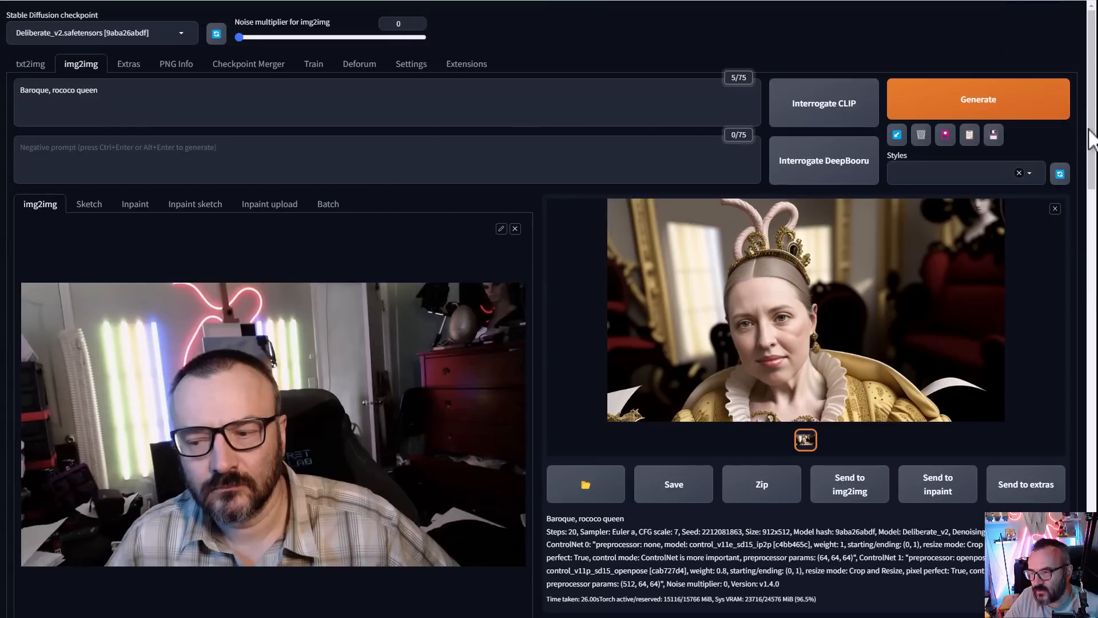
{"action": "left_click", "coordinate": [1038, 109]}
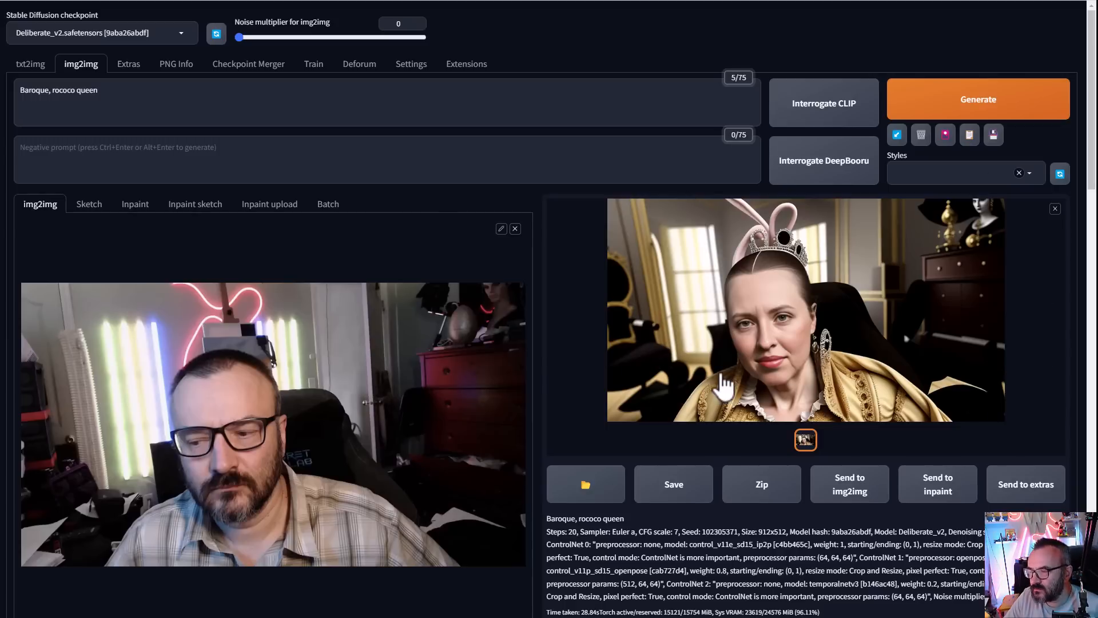
- Choose the (Beta) Multi-frame Video rendering - V0.72 script and set its initial denoise strength to 0.75
{"action": "scroll", "coordinate": [584, 394], "scroll_direction": "down", "scroll_amount": 20}
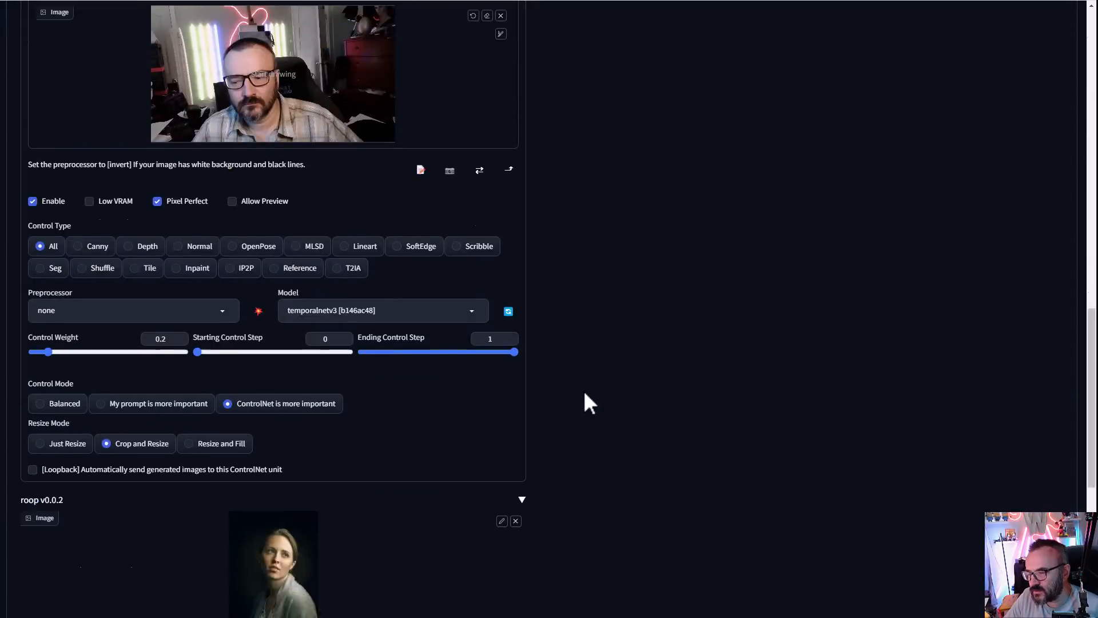
{"action": "scroll", "coordinate": [583, 390], "scroll_direction": "down", "scroll_amount": 7}
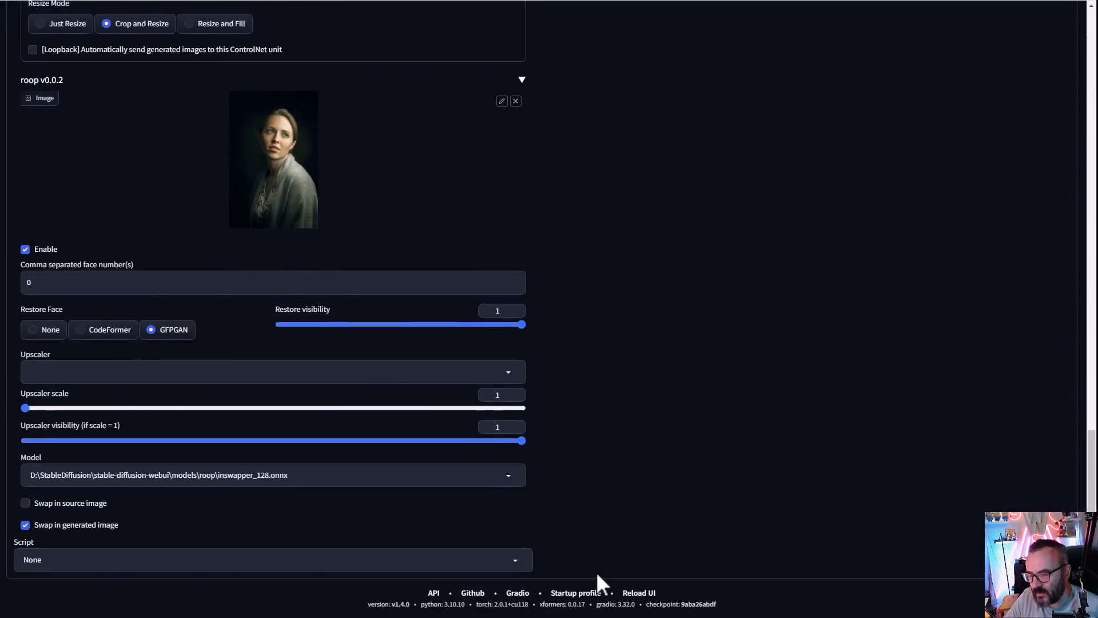
{"action": "left_click", "coordinate": [510, 560]}
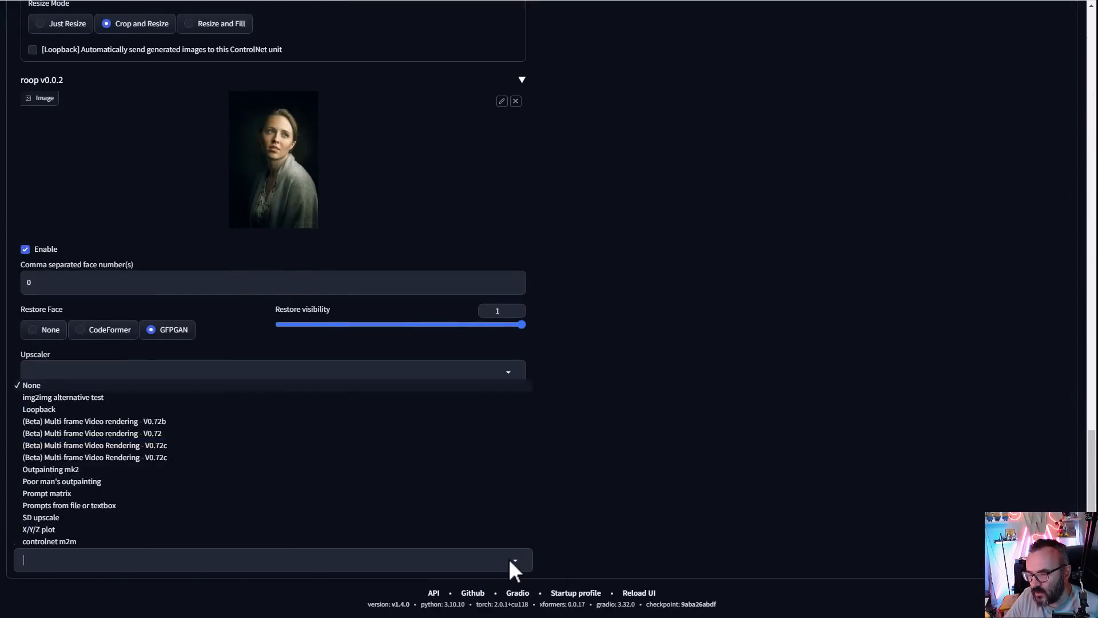
{"action": "left_click", "coordinate": [109, 436]}
{"action": "scroll", "coordinate": [649, 407], "scroll_direction": "down", "scroll_amount": 4}
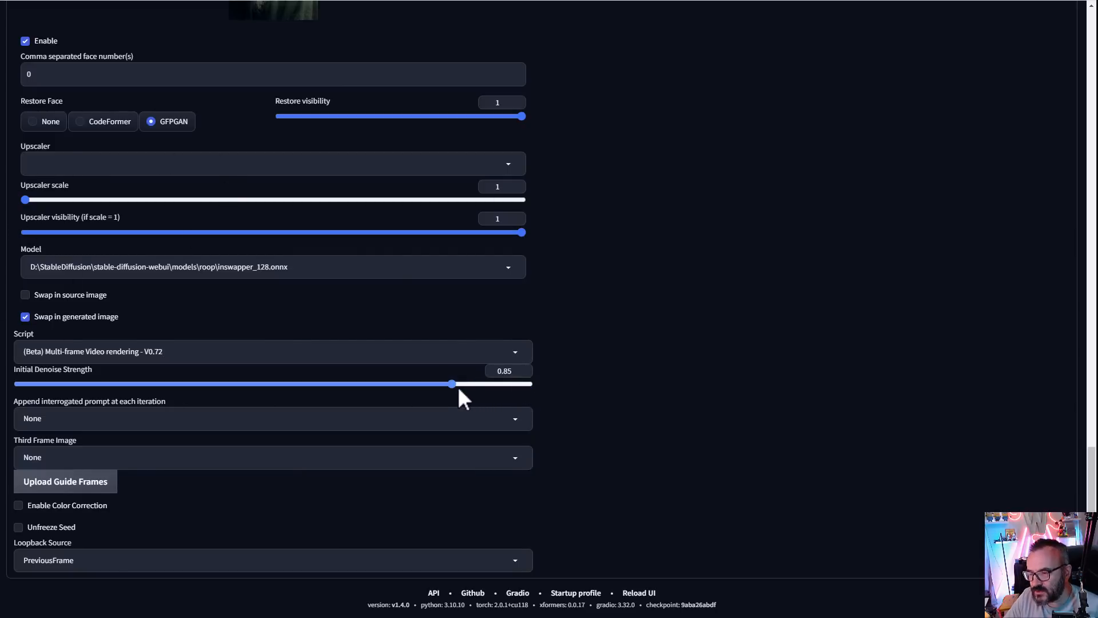
{"action": "left_click_drag", "start_coordinate": [459, 390], "coordinate": [407, 383]}
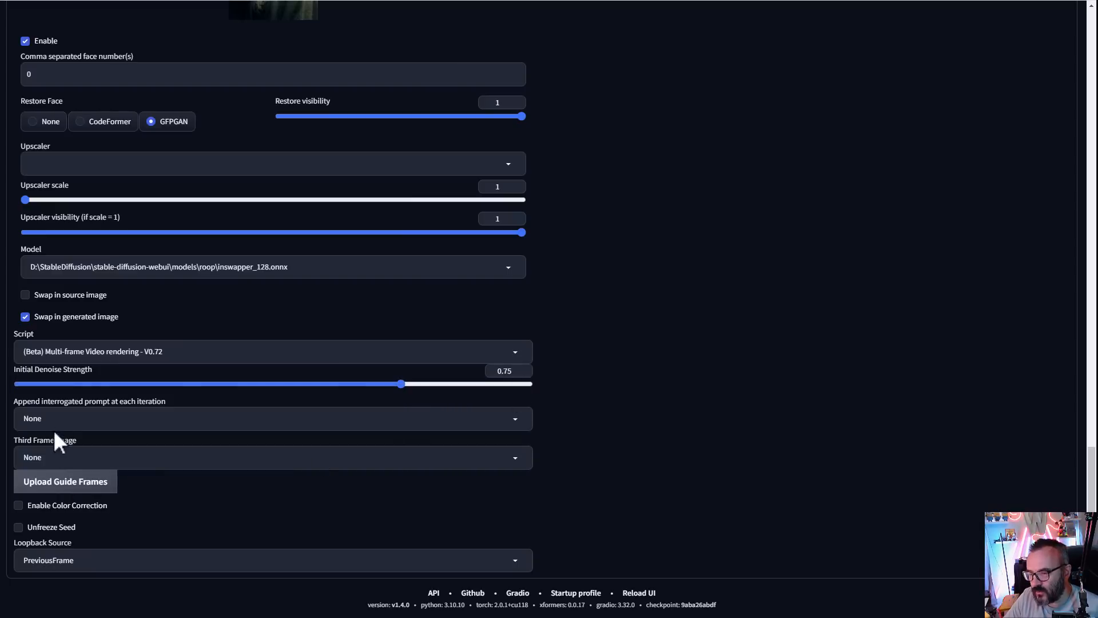
- Set the script's third frame image and loopback source to FirstGen, and enable color correction
{"action": "left_click", "coordinate": [68, 457]}
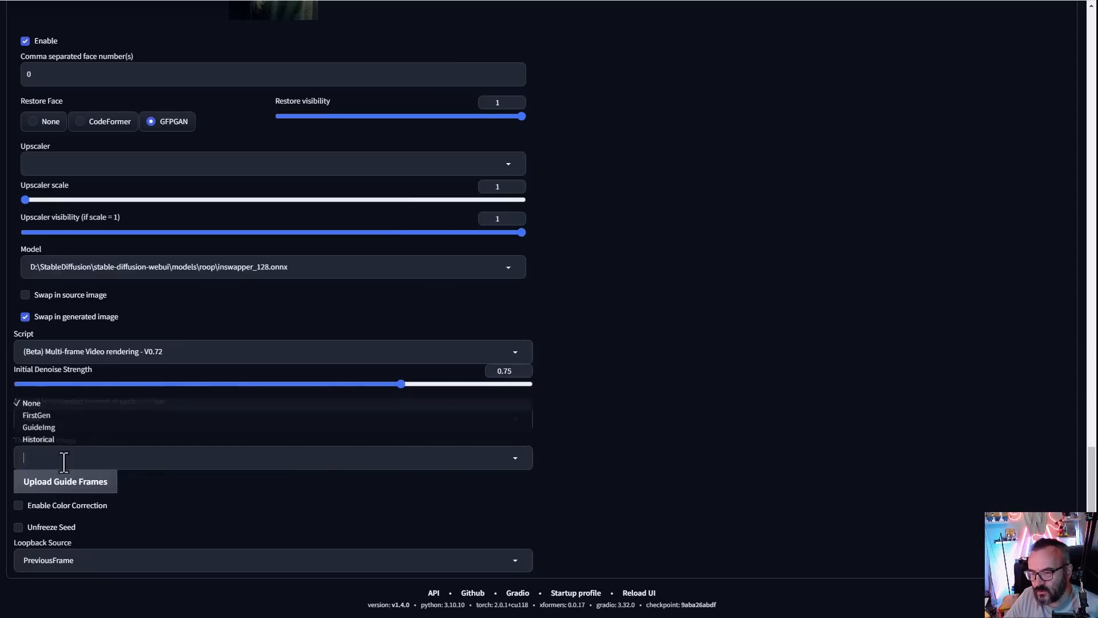
{"action": "left_click", "coordinate": [58, 416]}
{"action": "left_click", "coordinate": [73, 560]}
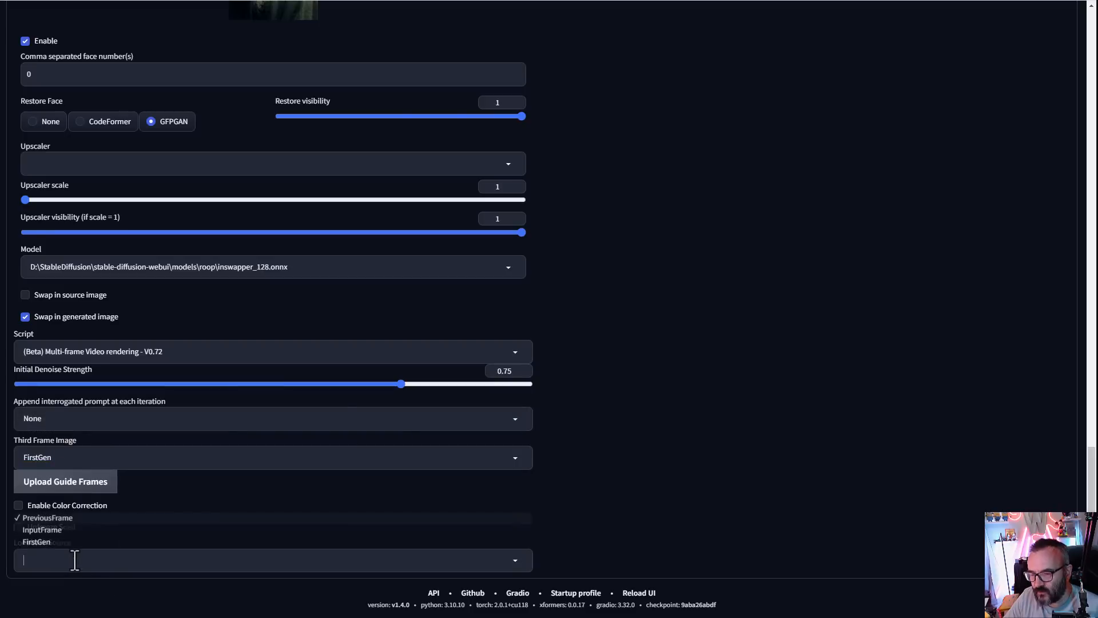
{"action": "left_click", "coordinate": [42, 542]}
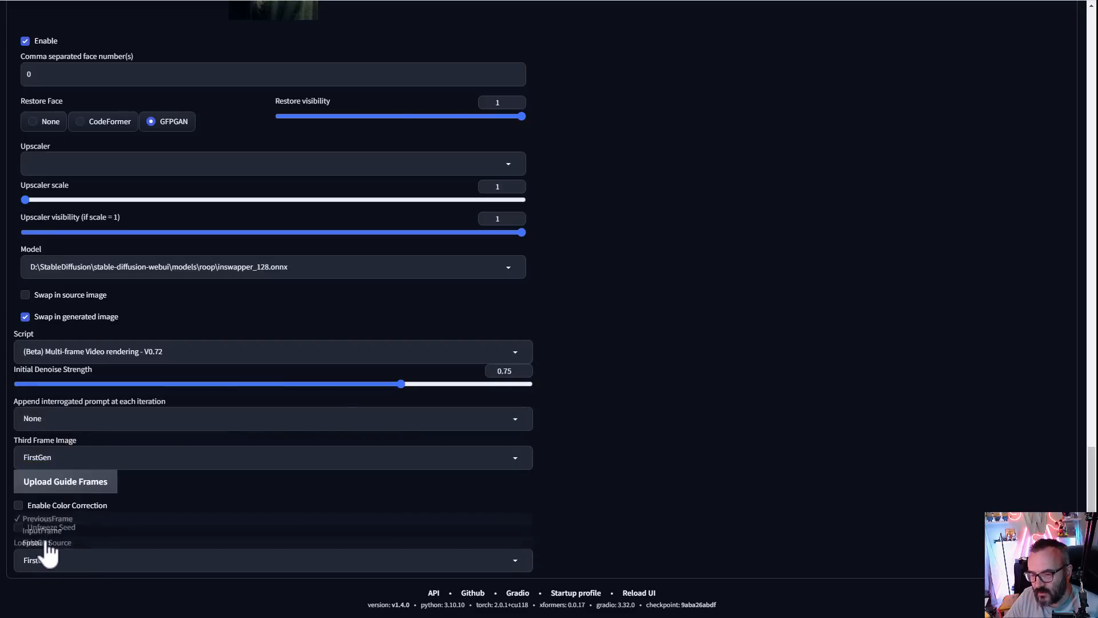
{"action": "left_click", "coordinate": [19, 505]}
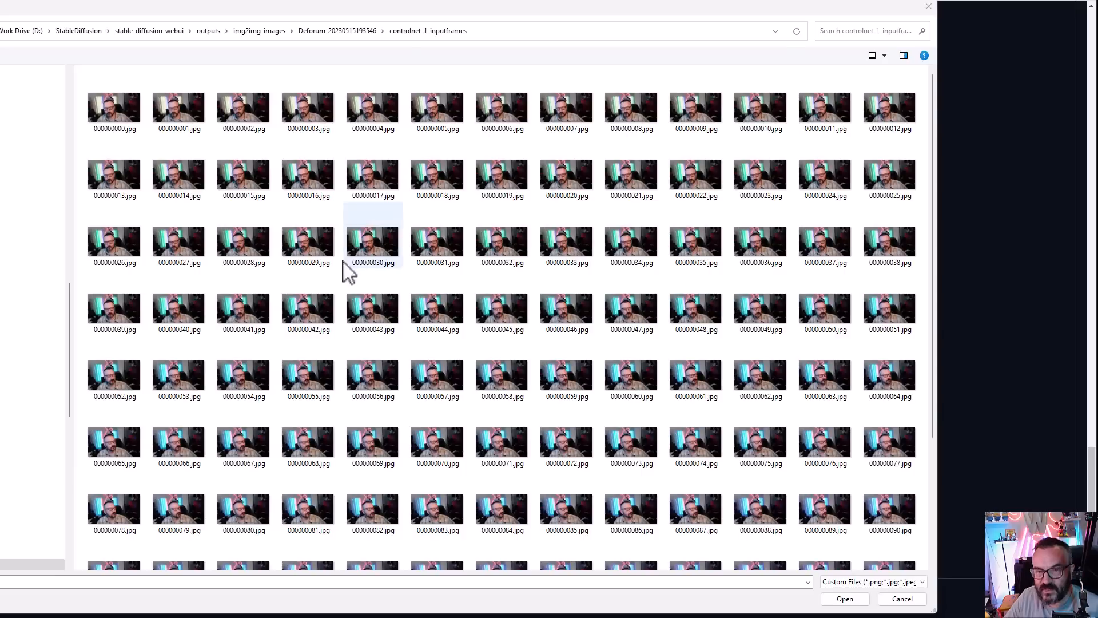
- Upload all frames from 000000000.jpg to 000000119.jpg in the controlnet_1_inputframes folder as guide frames
{"action": "scroll", "coordinate": [735, 363], "scroll_direction": "down", "scroll_amount": 3}
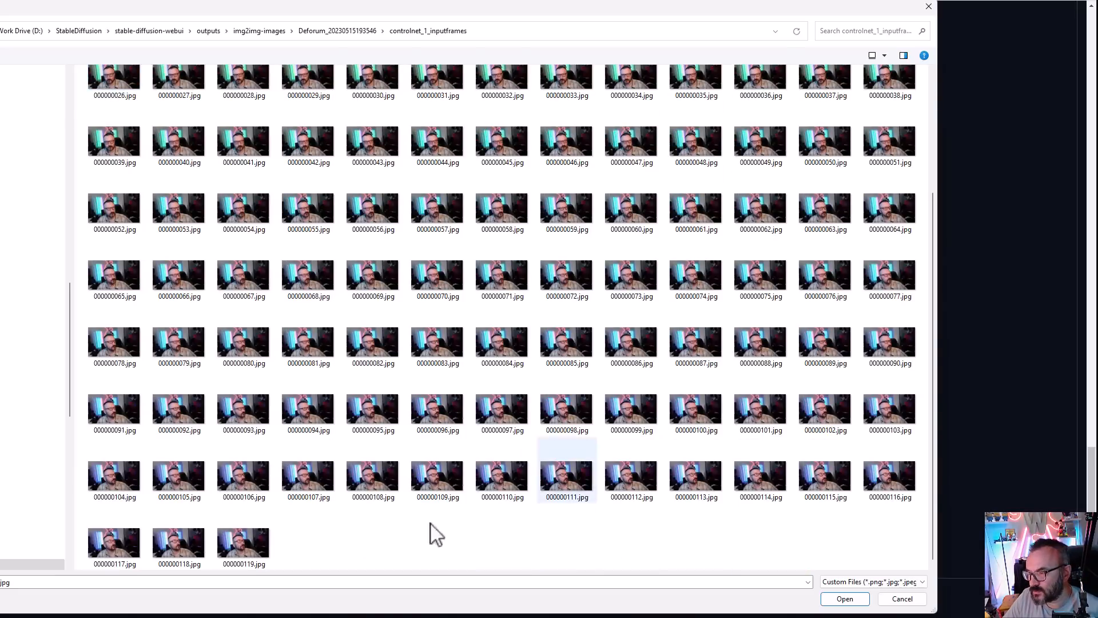
{"action": "left_click", "coordinate": [232, 543], "text": "shift"}
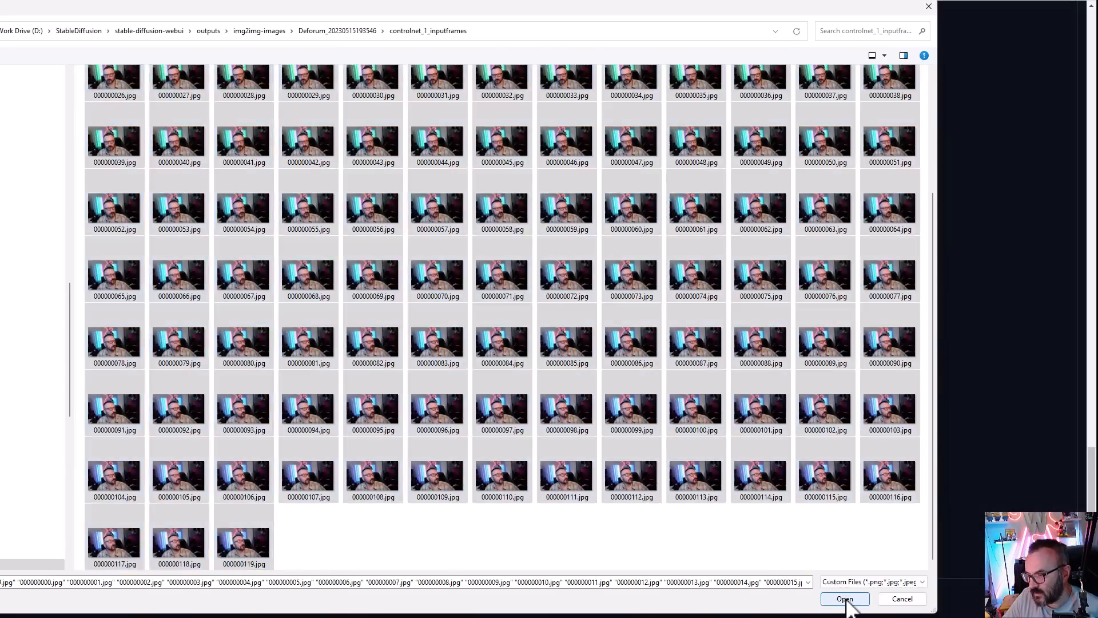
{"action": "left_click", "coordinate": [844, 598]}
{"action": "scroll", "coordinate": [642, 369], "scroll_direction": "up", "scroll_amount": 10}
{"action": "scroll", "coordinate": [643, 369], "scroll_direction": "up", "scroll_amount": 15}
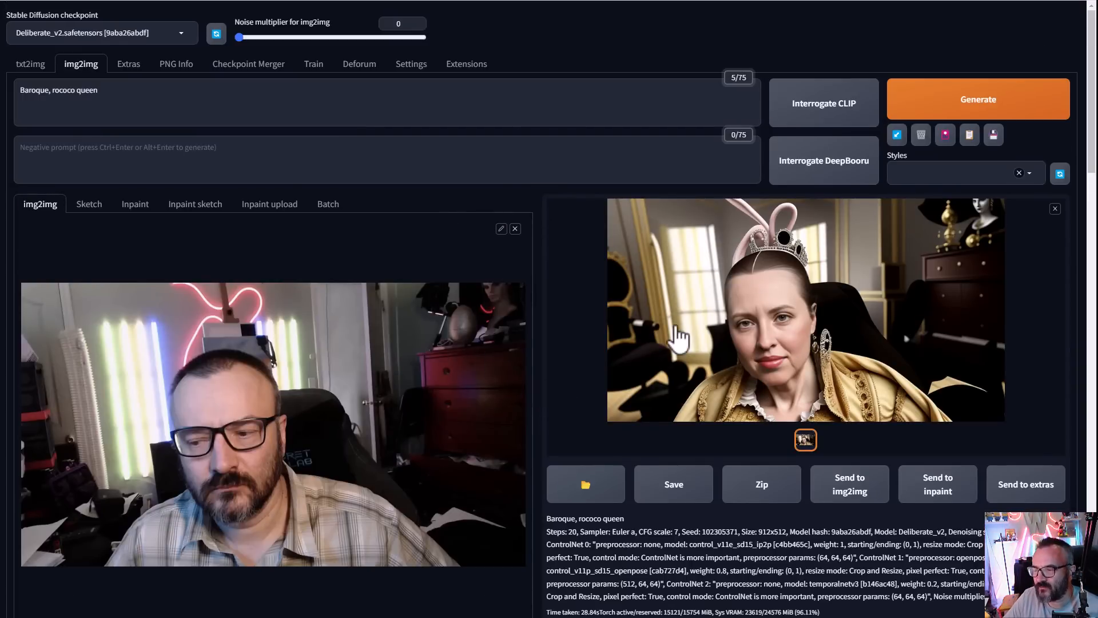
- Turn off the multi-frame video script by setting Script to None
{"action": "scroll", "coordinate": [588, 341], "scroll_direction": "down", "scroll_amount": 7}
{"action": "scroll", "coordinate": [579, 344], "scroll_direction": "up", "scroll_amount": 5}
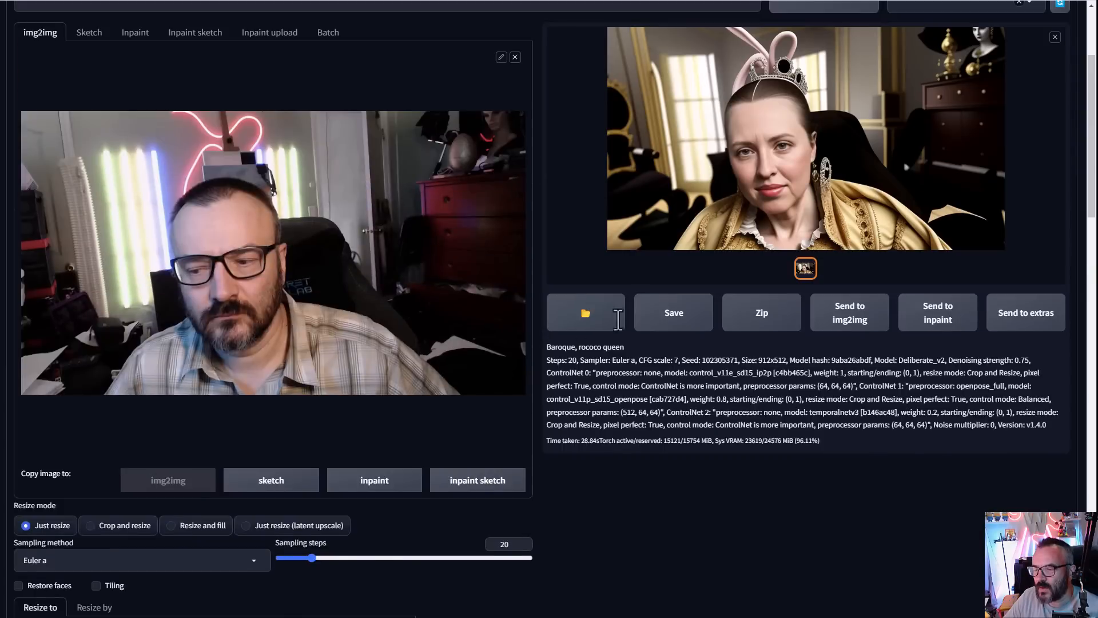
{"action": "scroll", "coordinate": [570, 343], "scroll_direction": "up", "scroll_amount": 1}
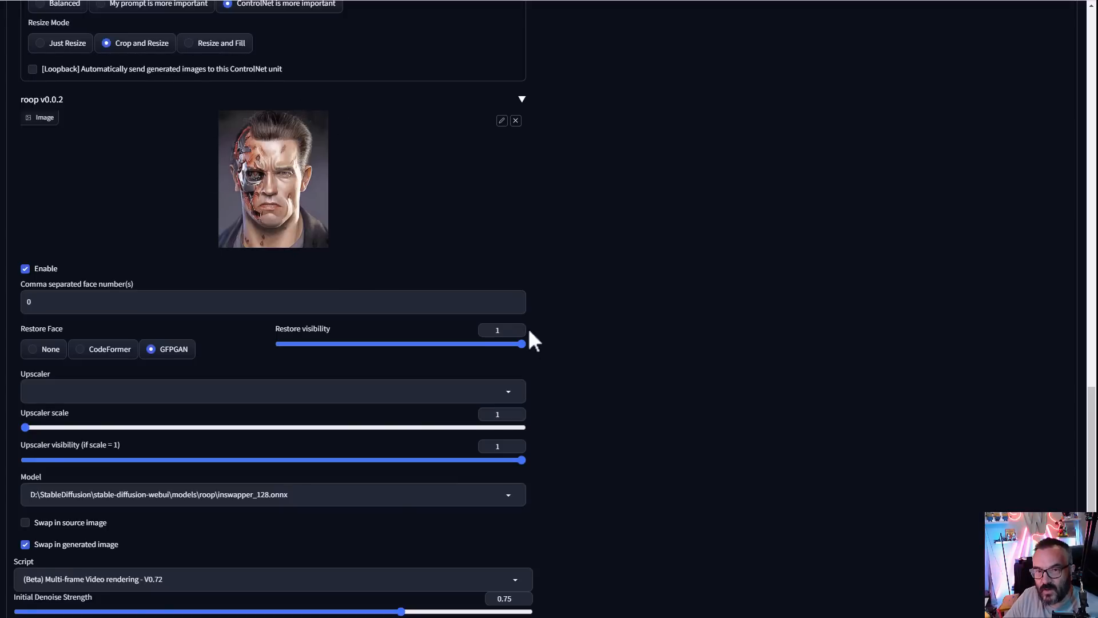
{"action": "scroll", "coordinate": [614, 271], "scroll_direction": "down", "scroll_amount": 2}
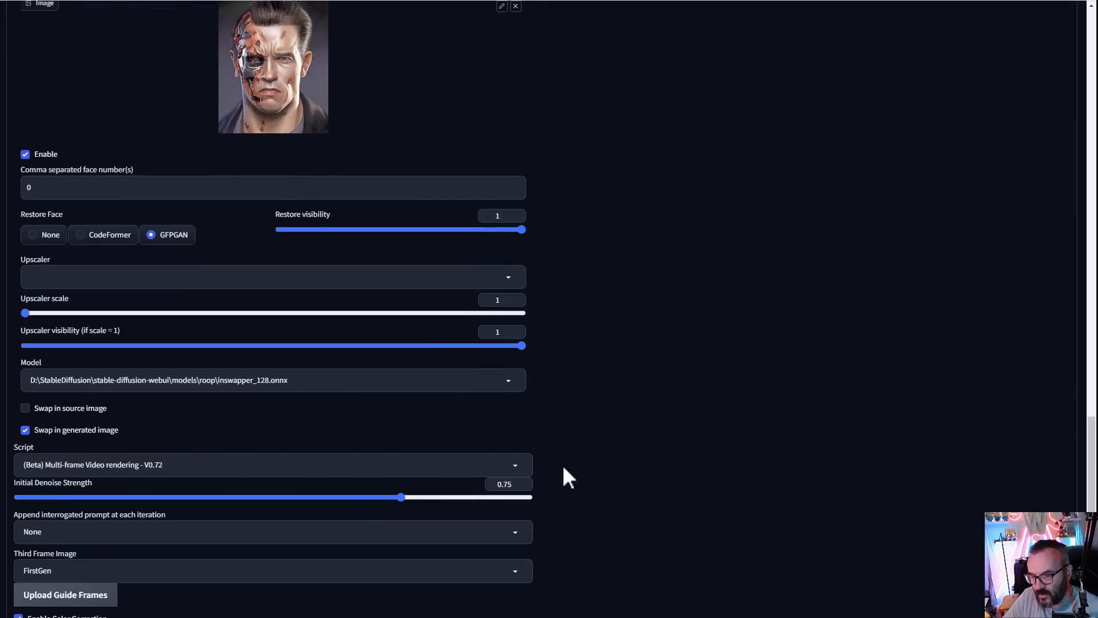
{"action": "left_click", "coordinate": [514, 469]}
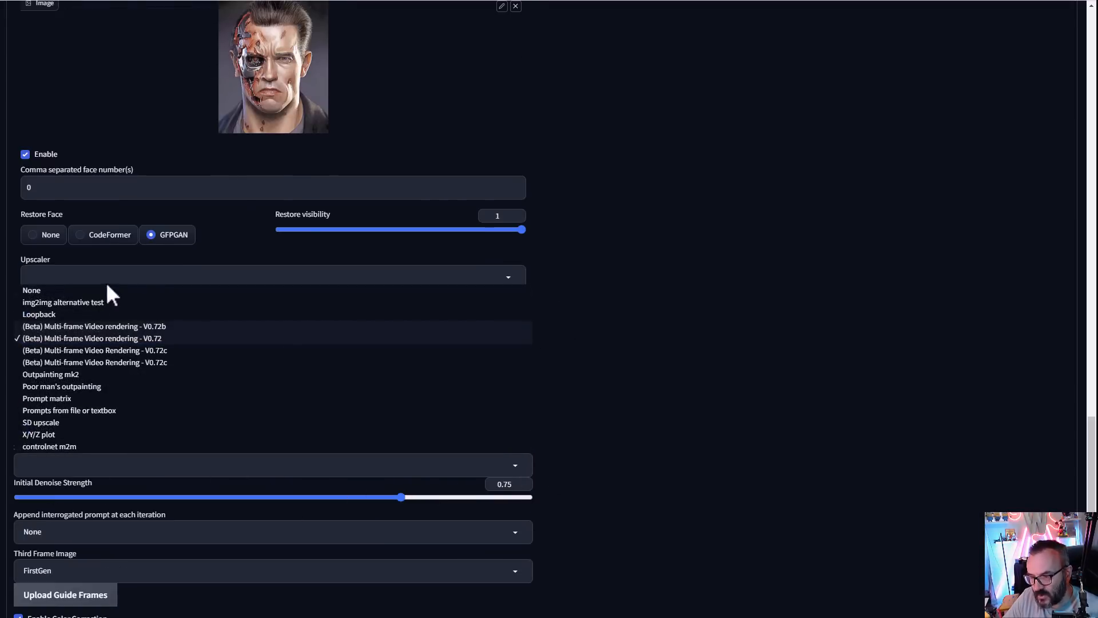
{"action": "left_click", "coordinate": [62, 292]}
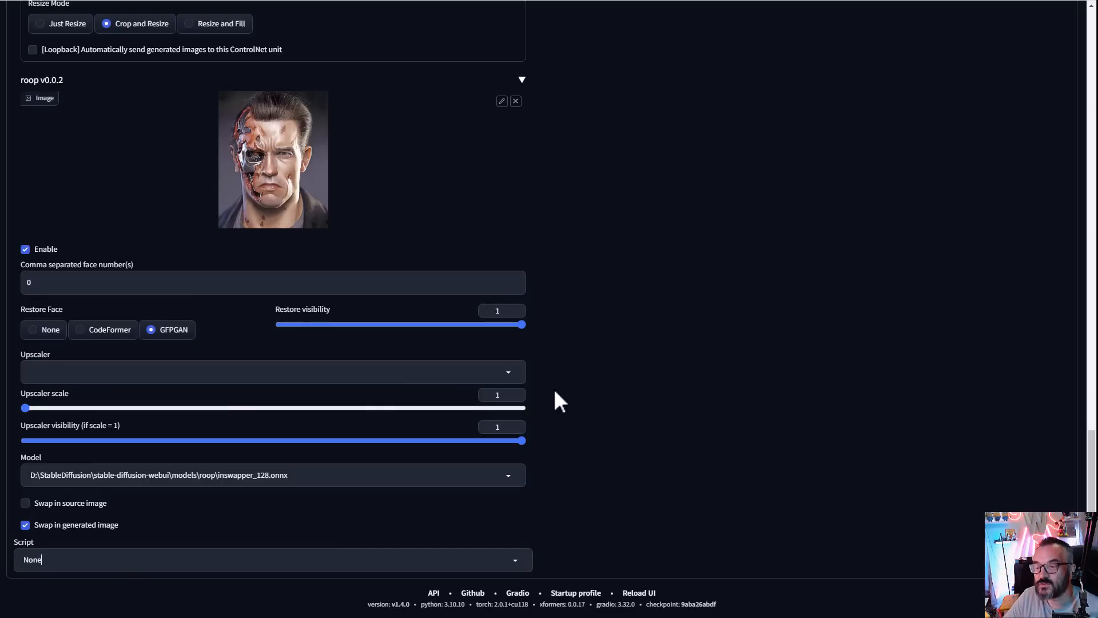
- Replace the prompt with "terminator" and generate the image
{"action": "scroll", "coordinate": [555, 392], "scroll_direction": "up", "scroll_amount": 15}
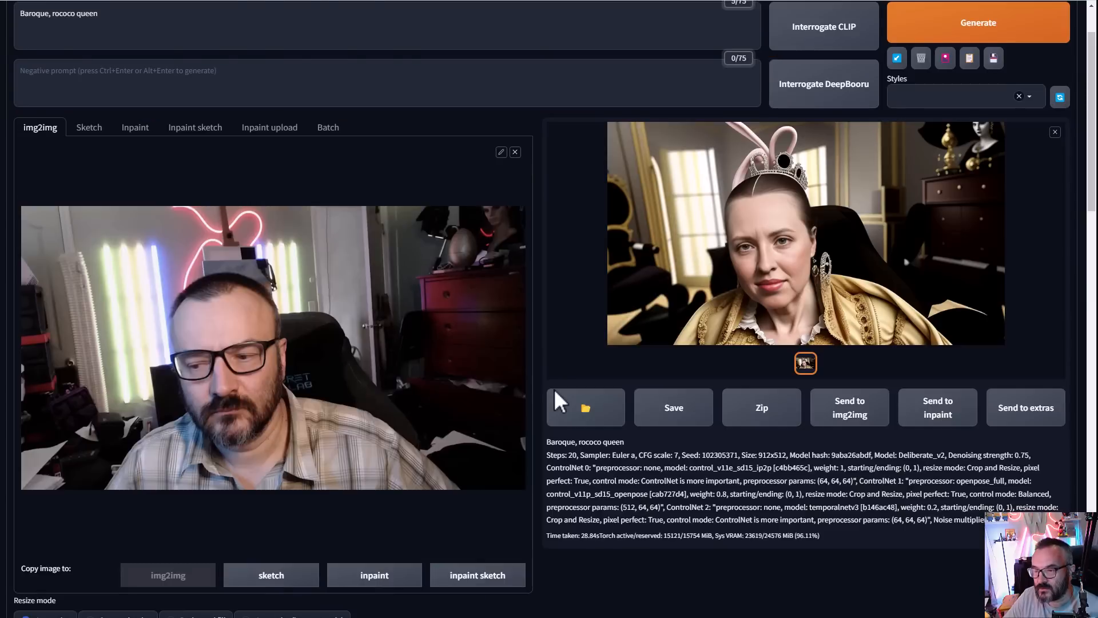
{"action": "scroll", "coordinate": [554, 389], "scroll_direction": "up", "scroll_amount": 2}
{"action": "triple_click", "coordinate": [132, 99]}
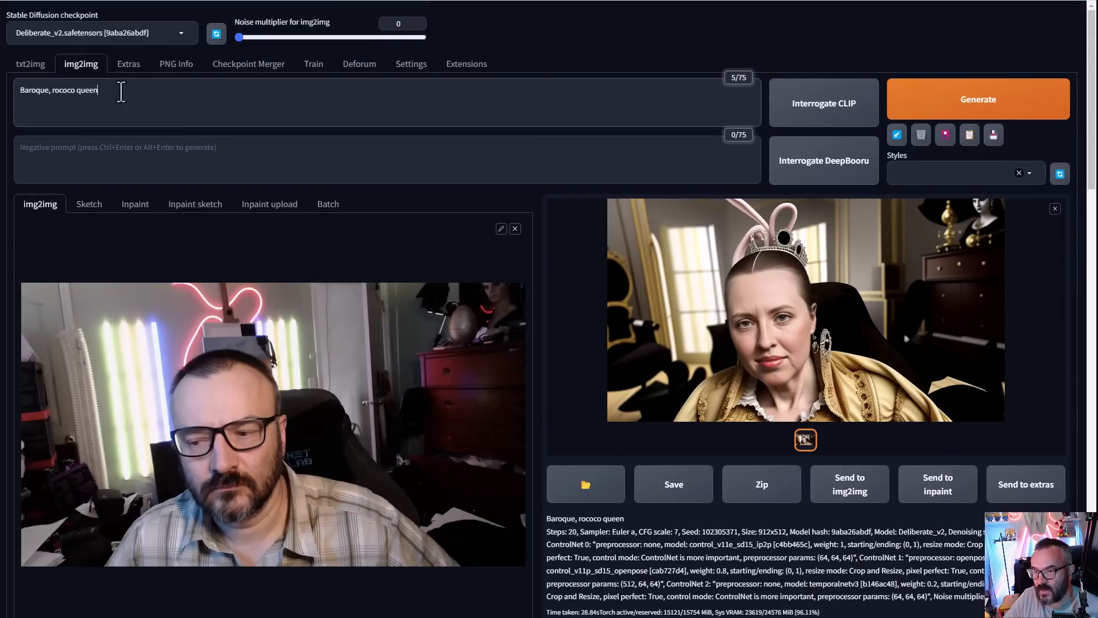
{"action": "type", "text": "termenator"}
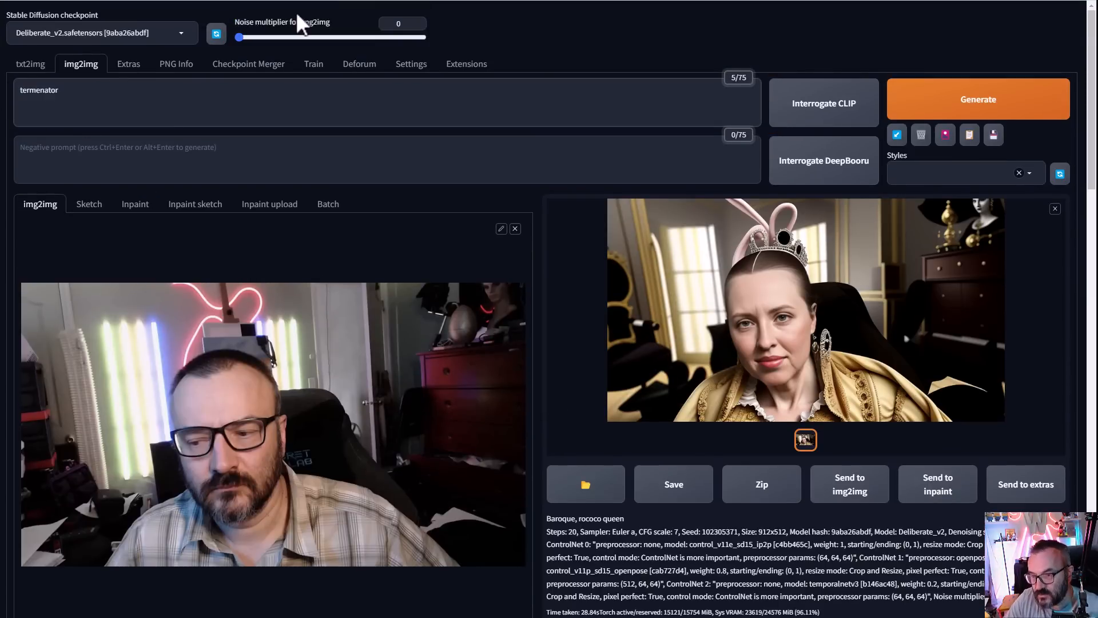
{"action": "right_click", "coordinate": [29, 91]}
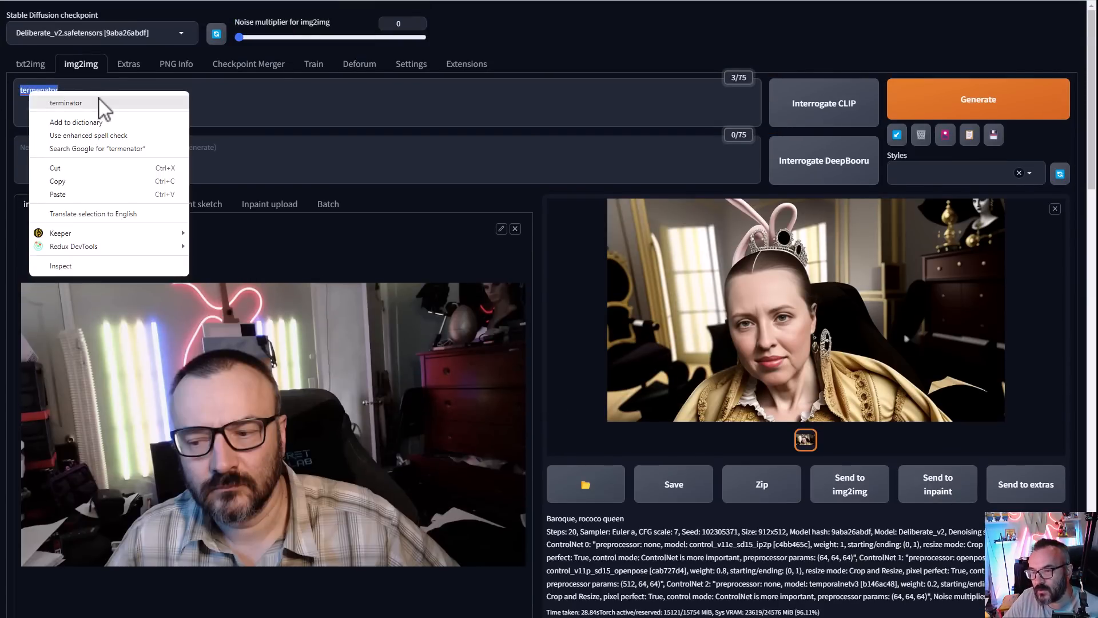
{"action": "left_click", "coordinate": [66, 103]}
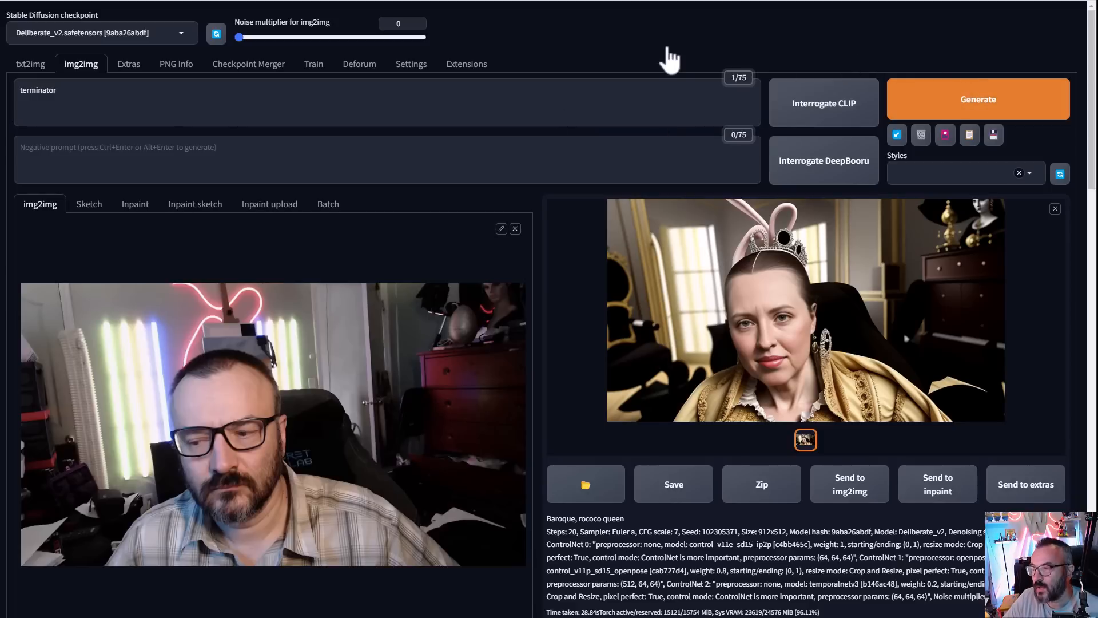
{"action": "key", "text": "ctrl+Return"}
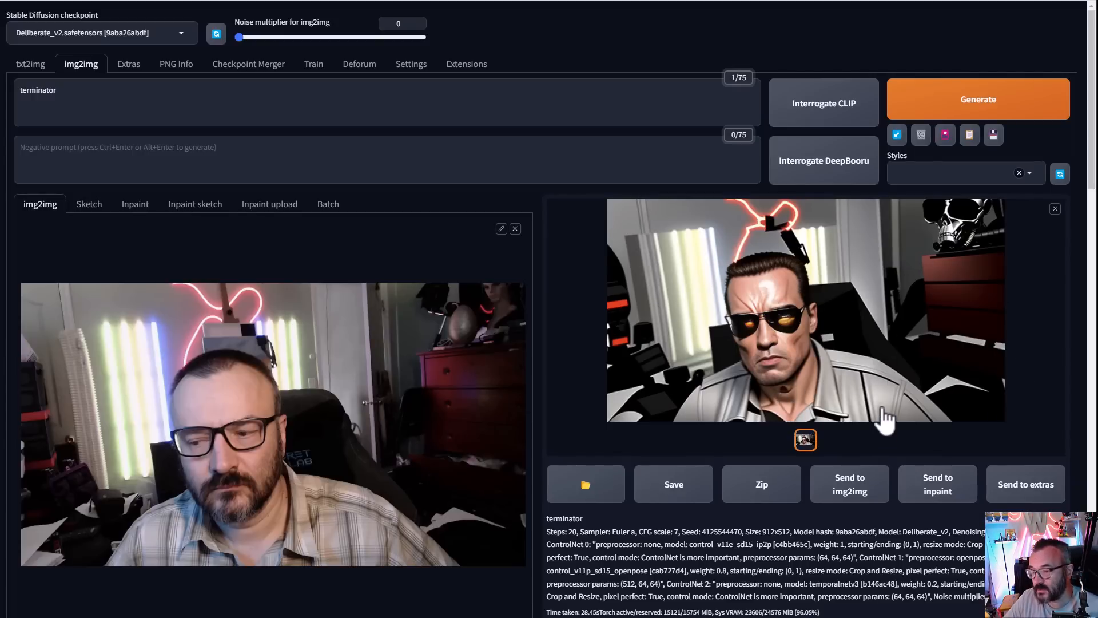
- Review the rendered rococo queen frames from Frame-0000.png to Frame-0004.png and return to the first one
{"action": "scroll", "coordinate": [666, 445], "scroll_direction": "down", "scroll_amount": 10}
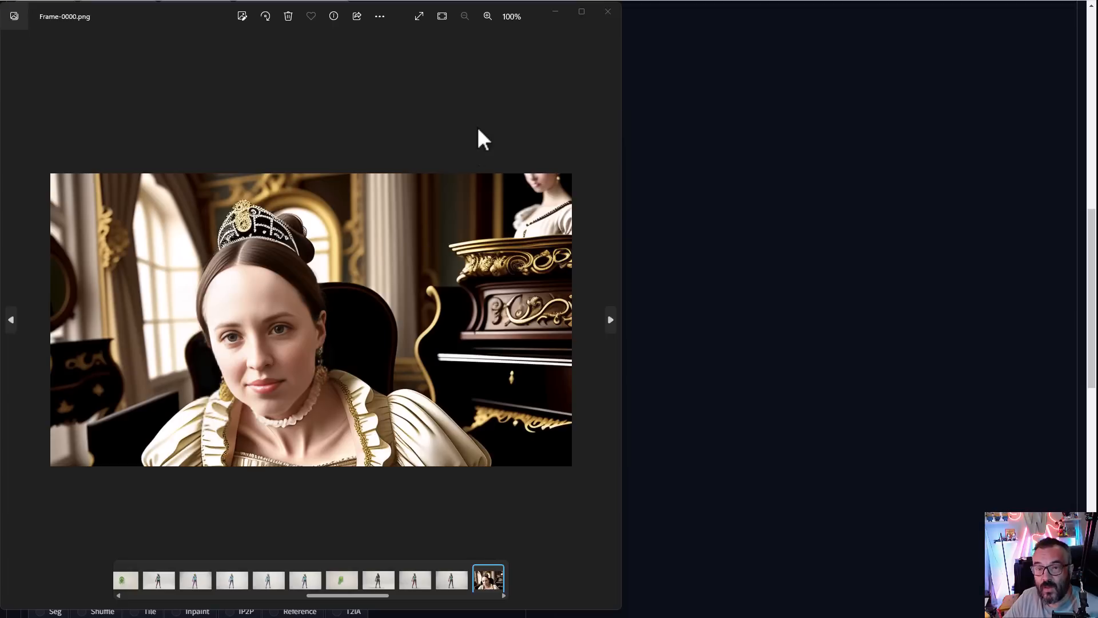
{"action": "left_click", "coordinate": [483, 234]}
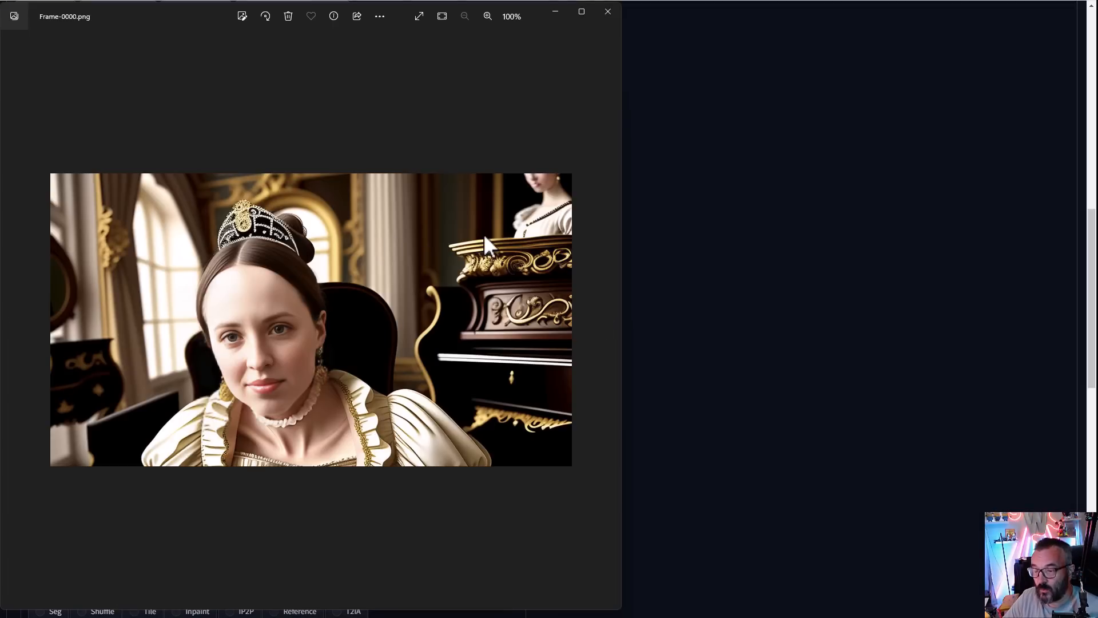
{"action": "key", "text": "Right"}
{"action": "key", "text": "Right"}
{"action": "key", "text": "Right"}
{"action": "key", "text": "Right"}
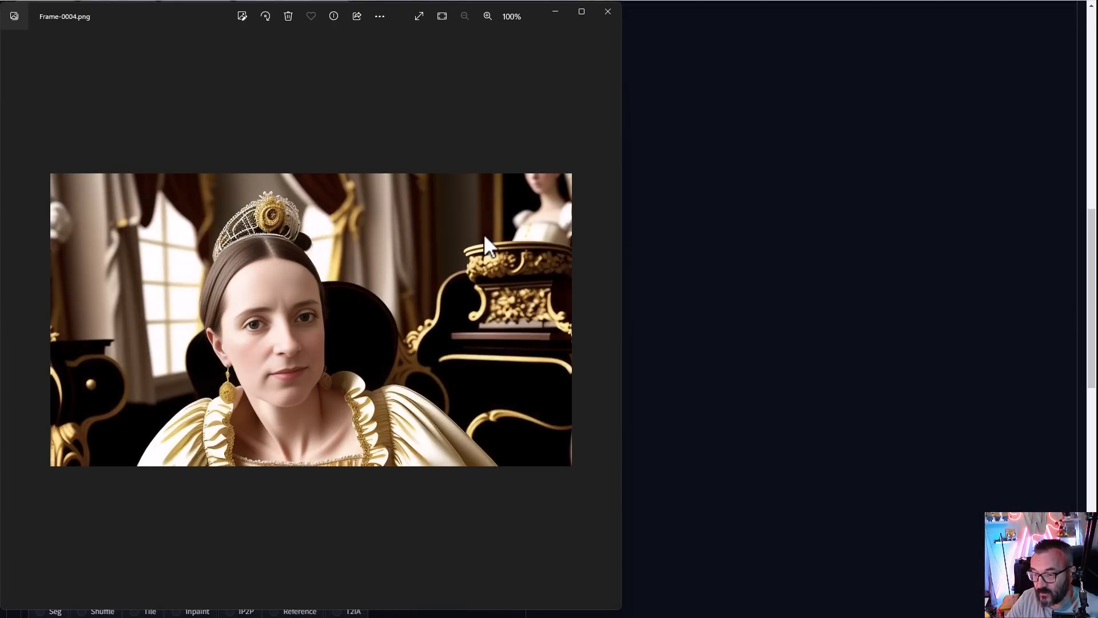
{"action": "key", "text": "Left"}
{"action": "key", "text": "Left"}
{"action": "key", "text": "Left"}
{"action": "key", "text": "Left"}
{"action": "key", "text": "Left"}
{"action": "key", "text": "Right"}
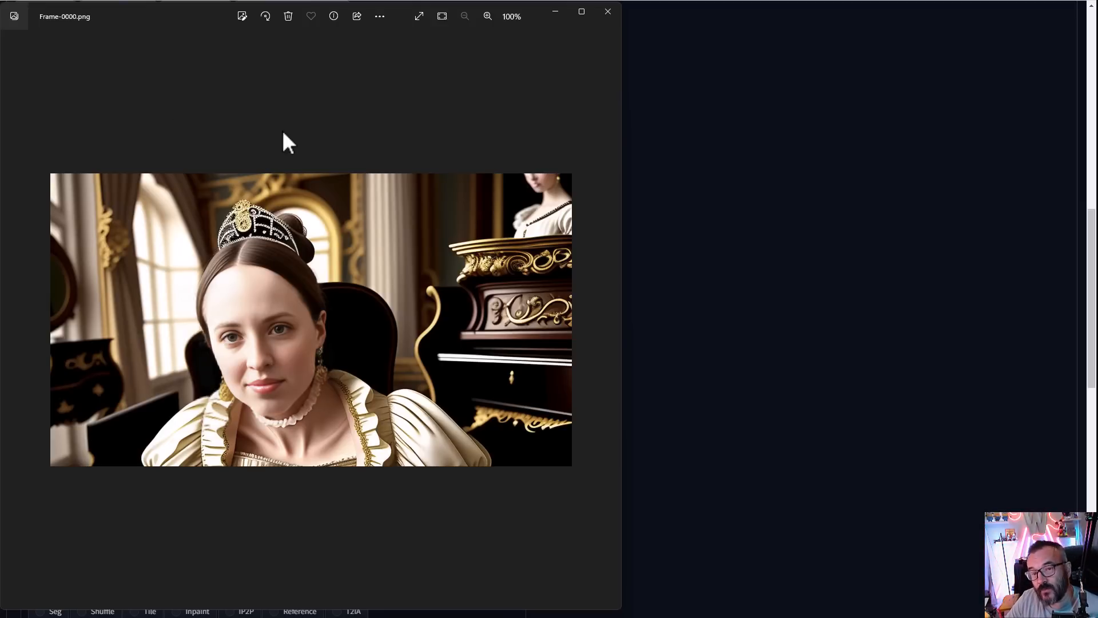
- Compare Frame-0000.png with Frame-0001.png for differences, close the image viewer and return to the generated terminator image
{"action": "key", "text": "Right"}
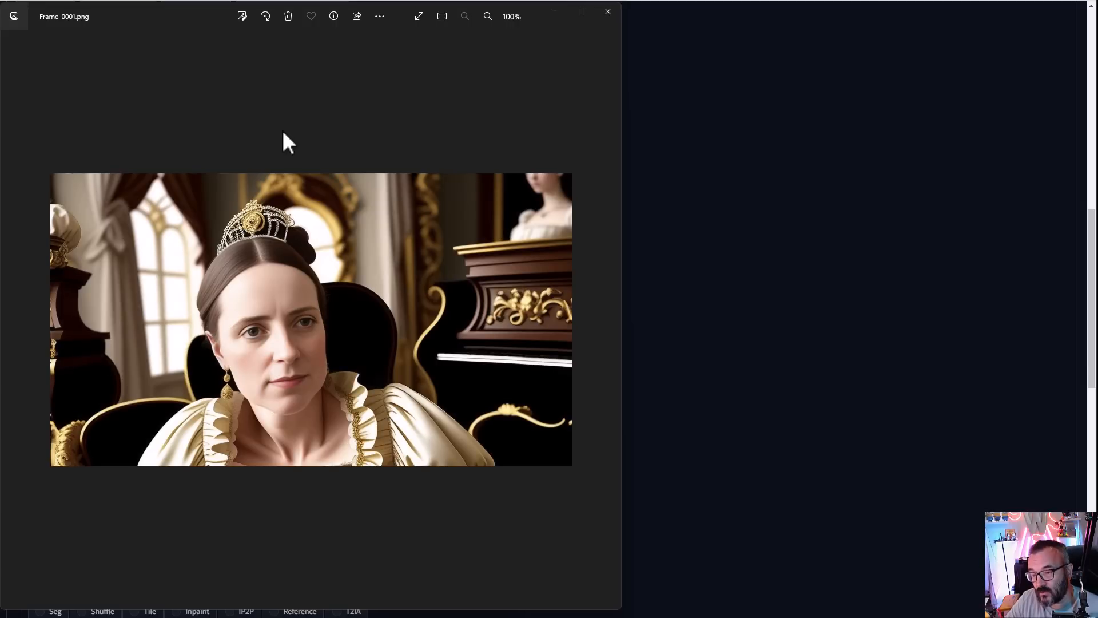
{"action": "key", "text": "Left"}
{"action": "key", "text": "Right"}
{"action": "key", "text": "Right"}
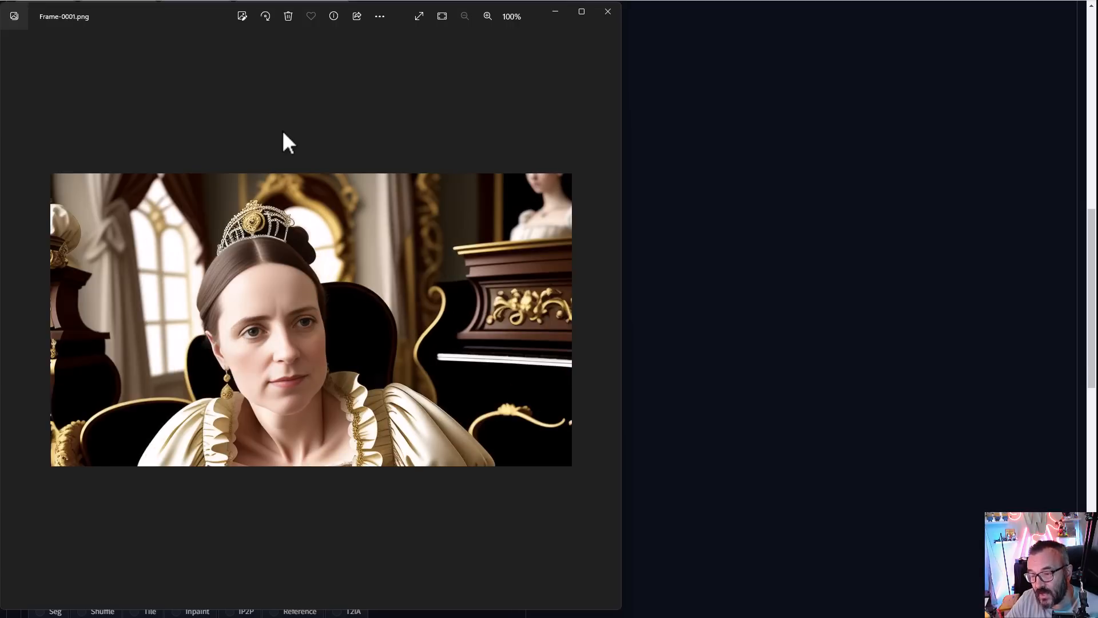
{"action": "left_click", "coordinate": [609, 11]}
{"action": "scroll", "coordinate": [561, 334], "scroll_direction": "up", "scroll_amount": 12}
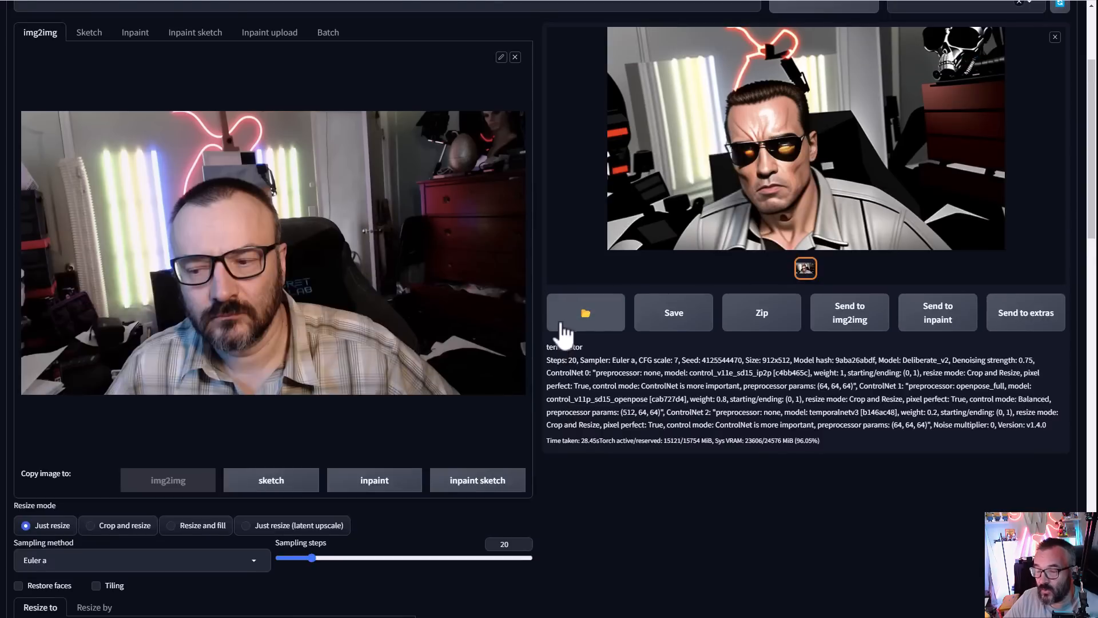